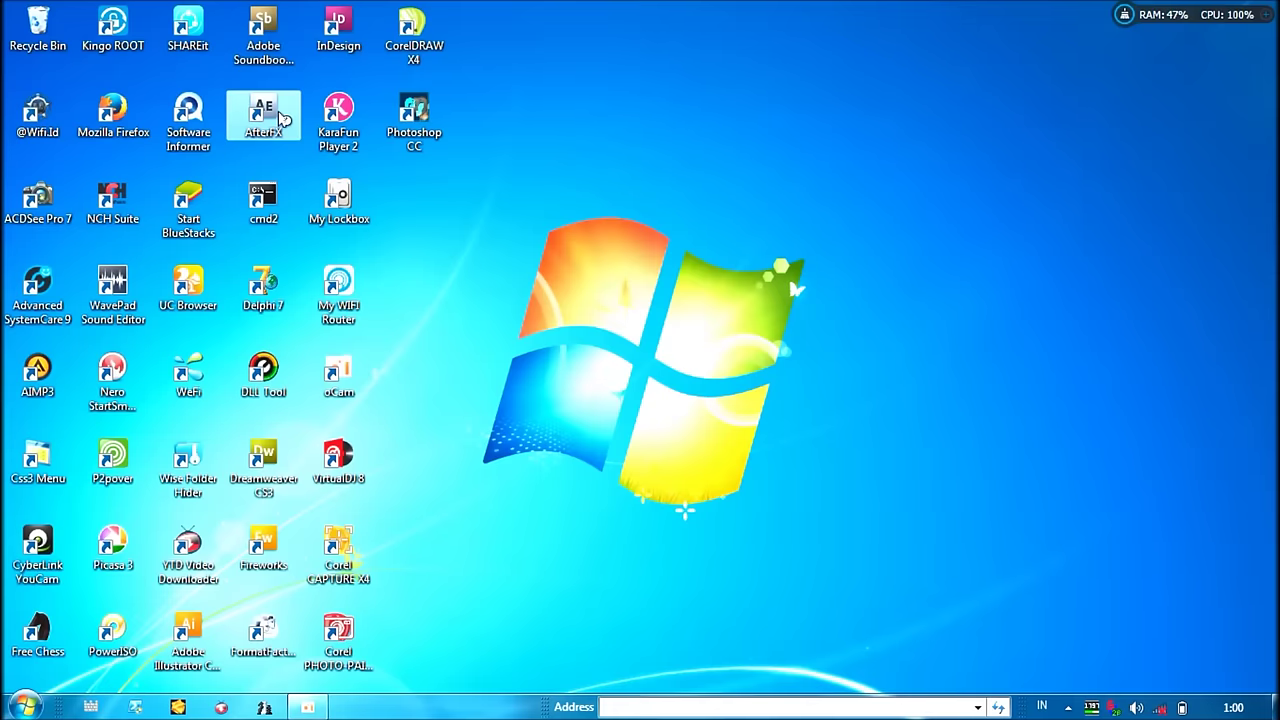
# Launch After Effects CS4 from the desktop shortcut and dismiss the colour-scheme prompt
pyautogui.doubleClick(282, 118)
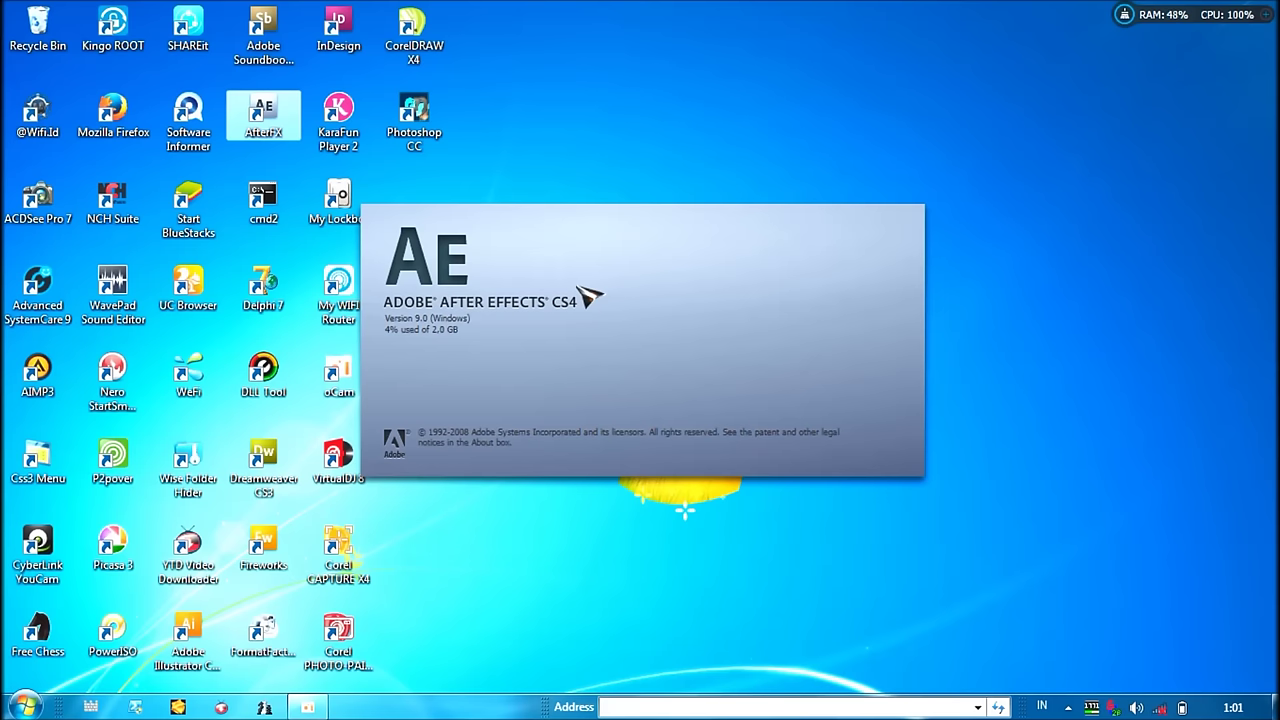
pyautogui.click(814, 344)
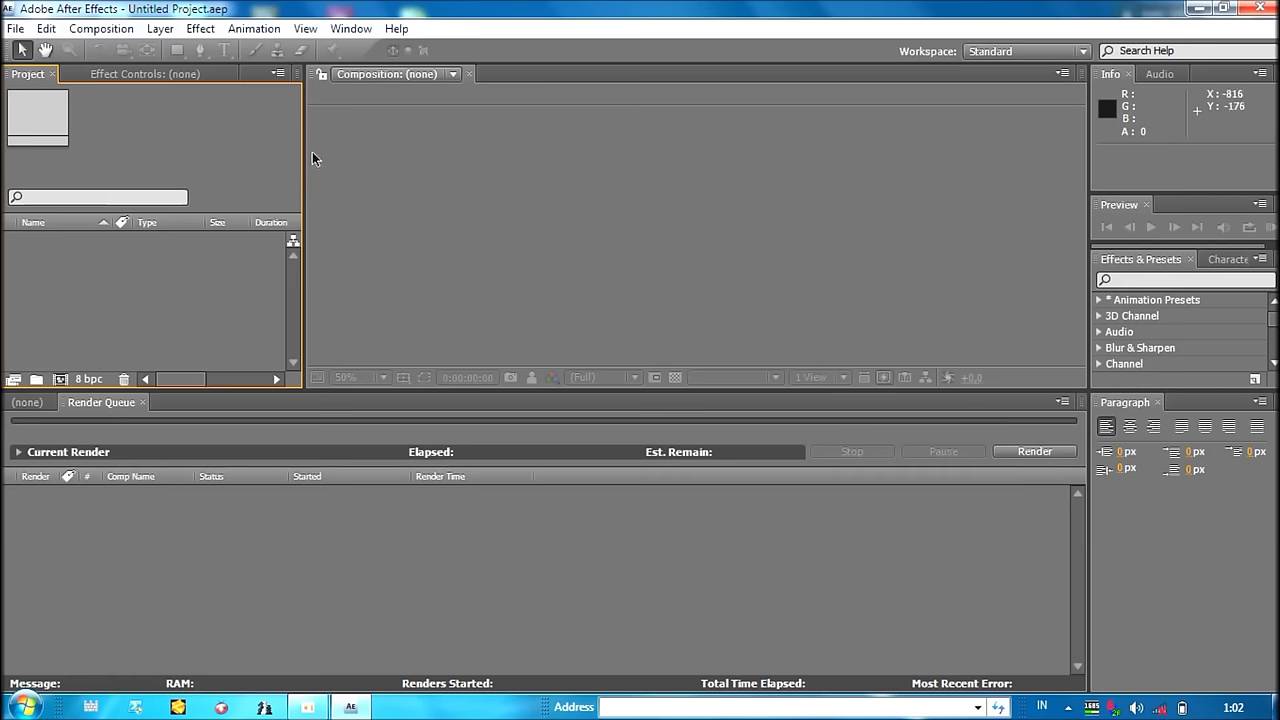
# Start a new empty Untitled Project through File > New > New Project
pyautogui.click(20, 28)
pyautogui.moveTo(33, 50)
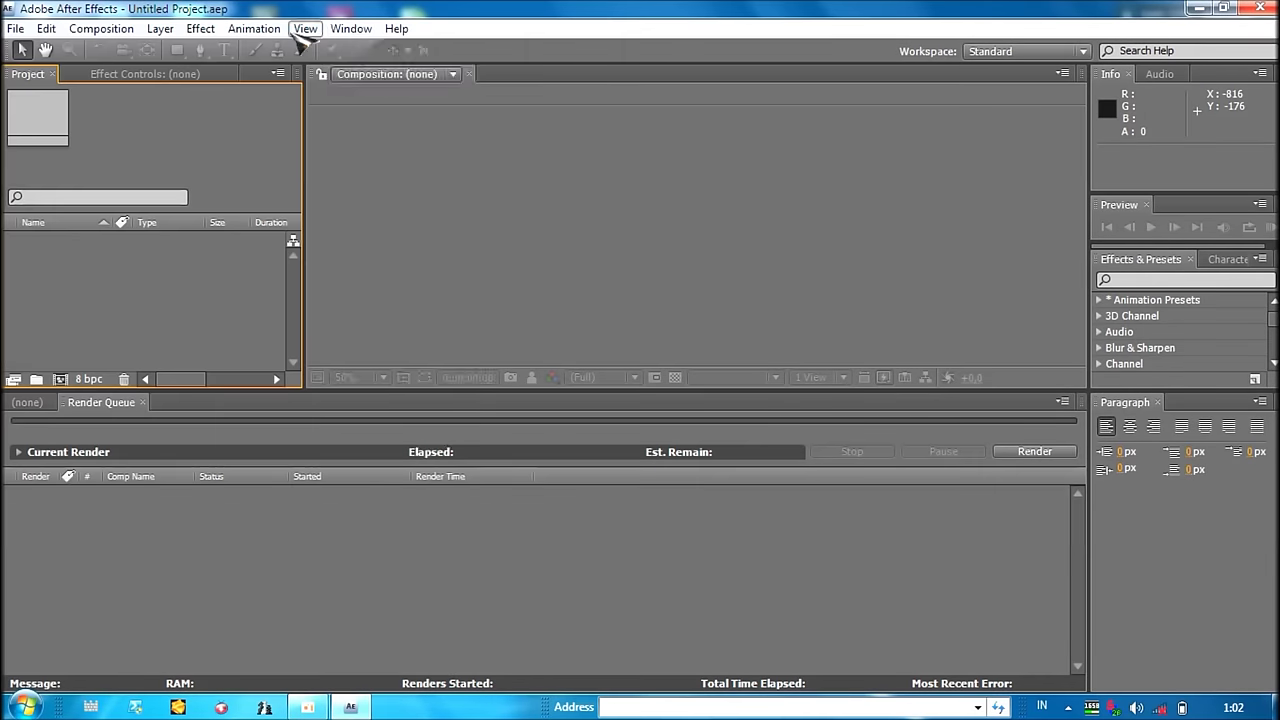
pyautogui.click(351, 28)
pyautogui.click(15, 30)
pyautogui.moveTo(40, 48)
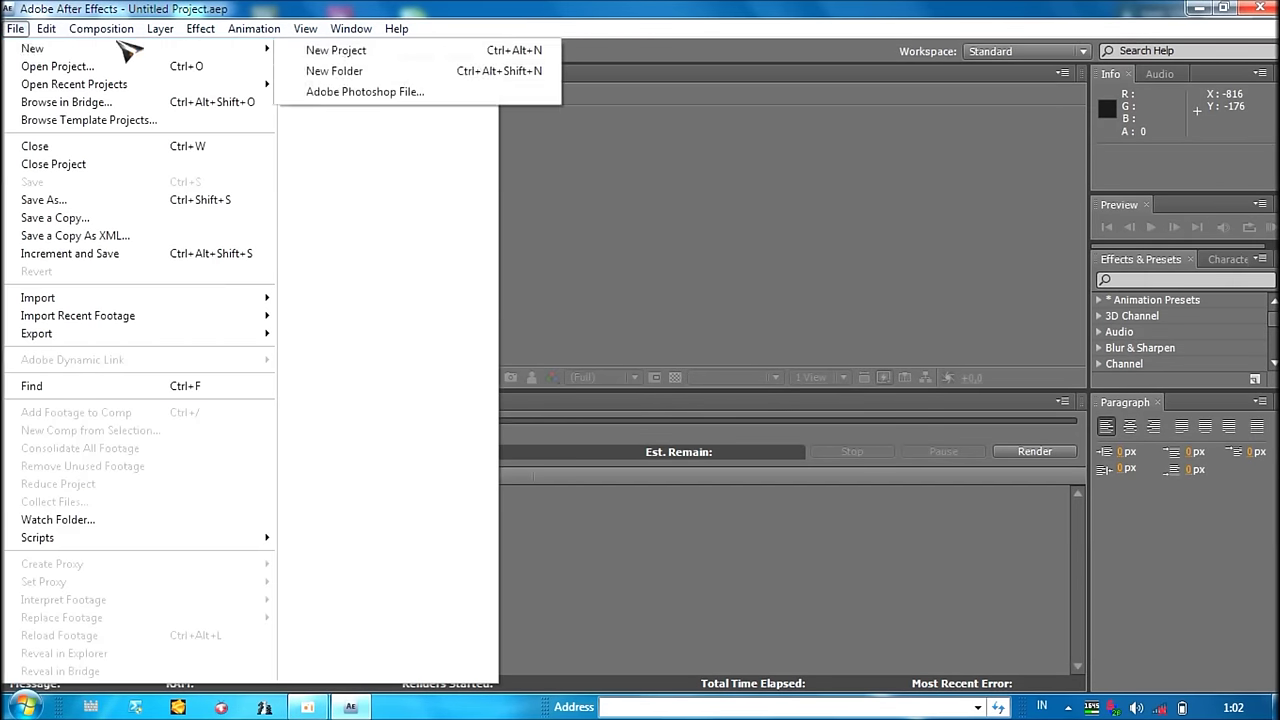
pyautogui.click(332, 51)
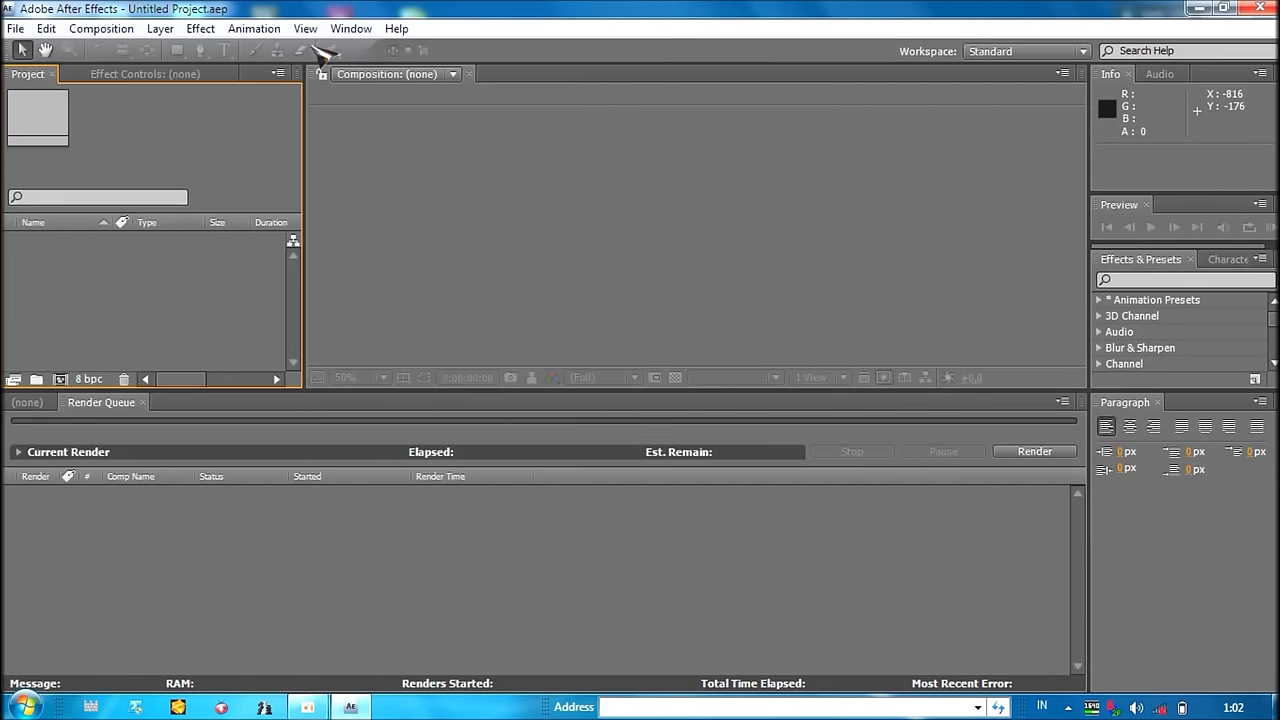
pyautogui.click(108, 30)
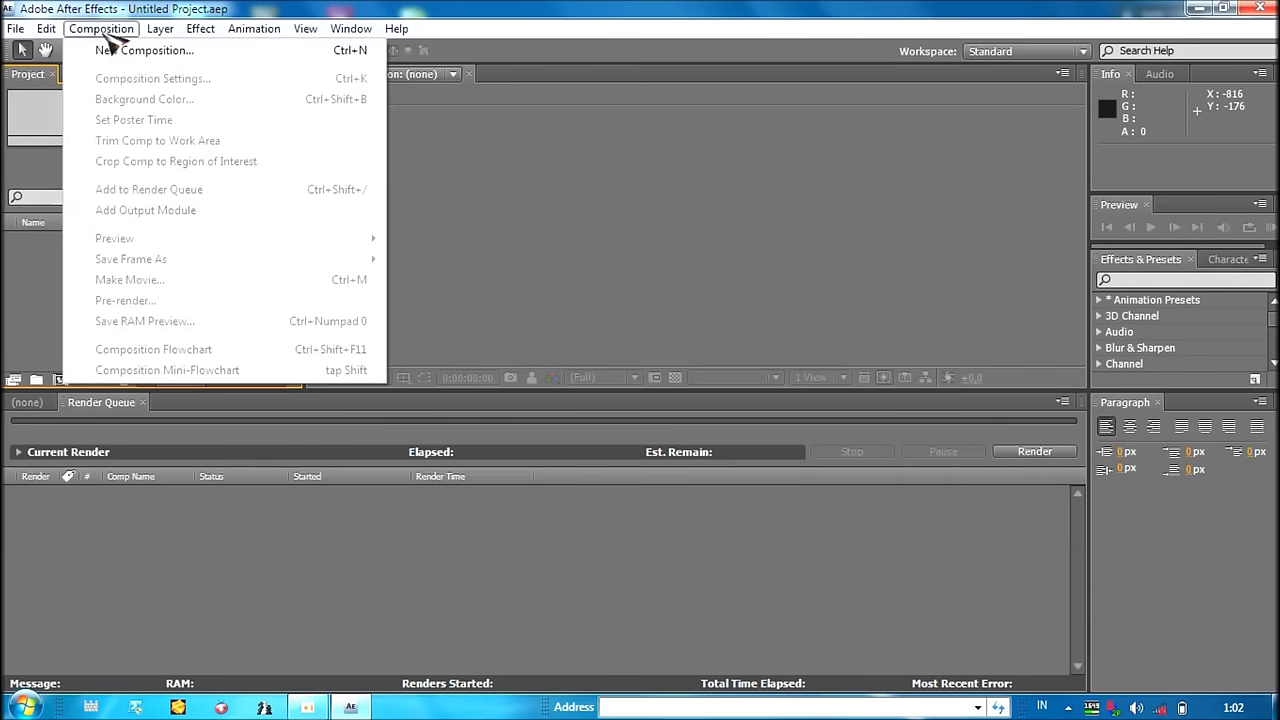
# Create composition 'Opening 1': HDV/HDTV 720 29.97, Square Pixels, Full resolution, 0;00;10;00 duration
pyautogui.click(176, 50)
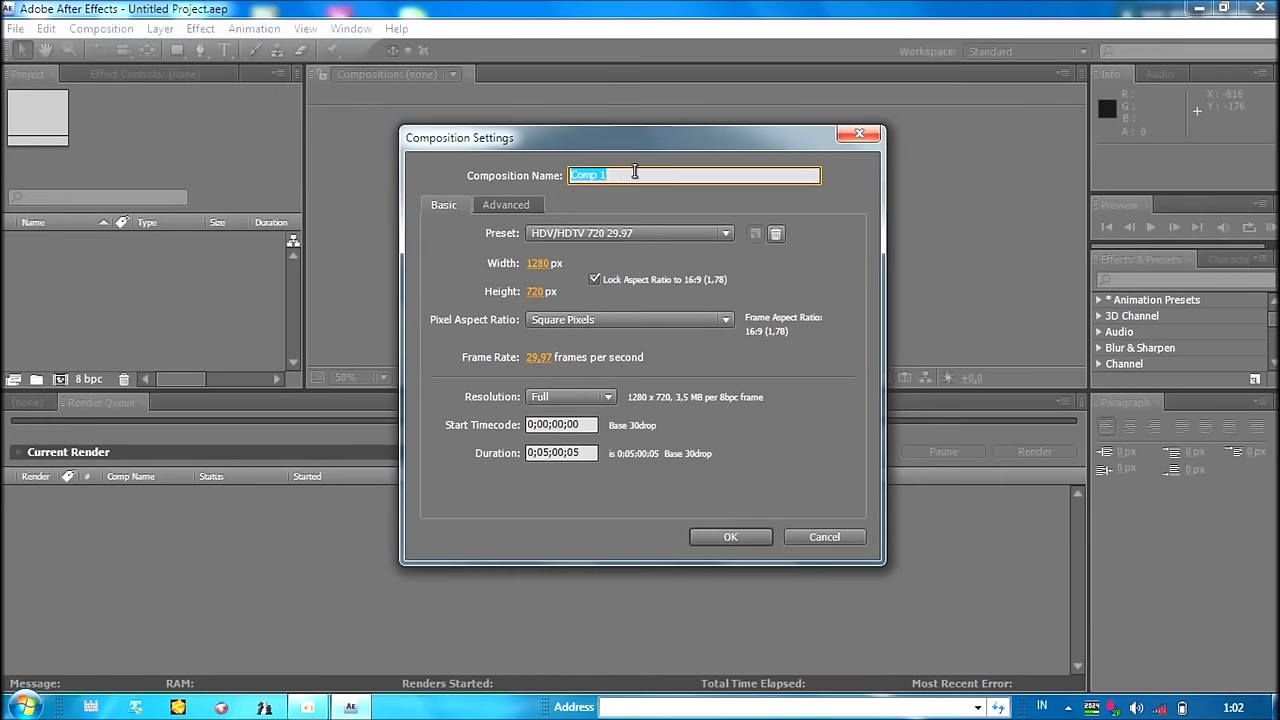
pyautogui.write('Opening')
pyautogui.click(562, 234)
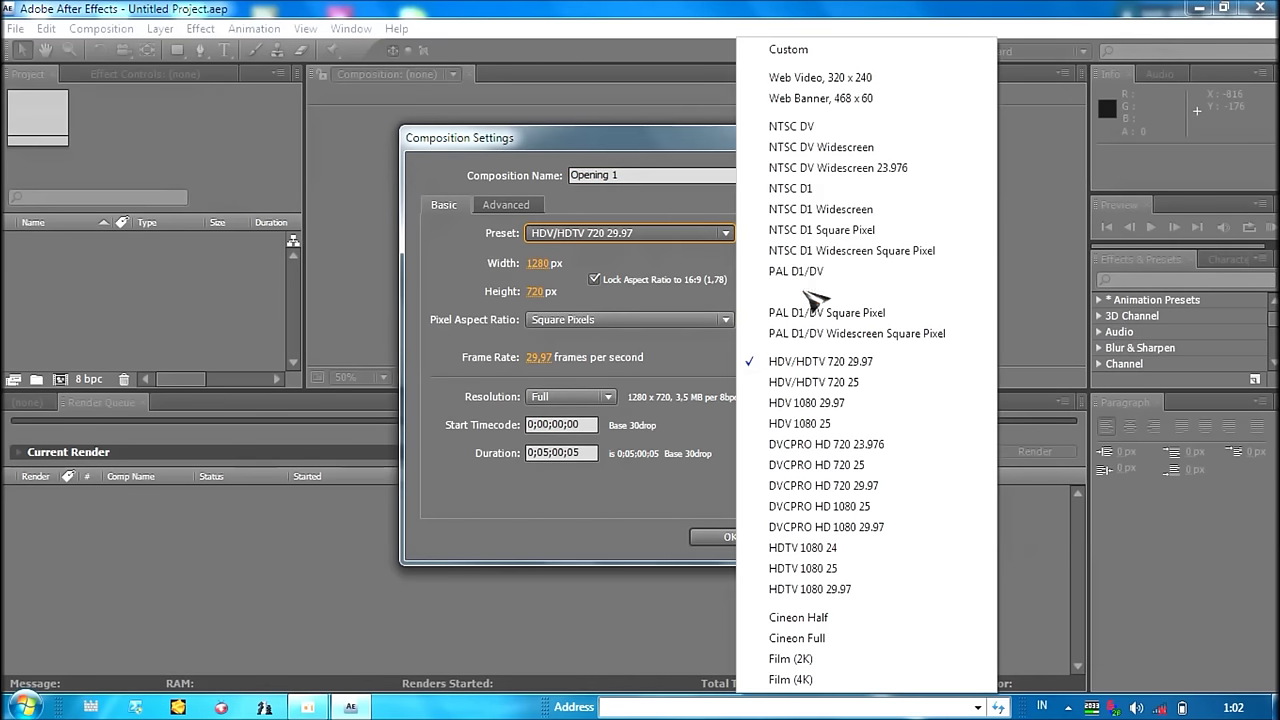
pyautogui.click(816, 362)
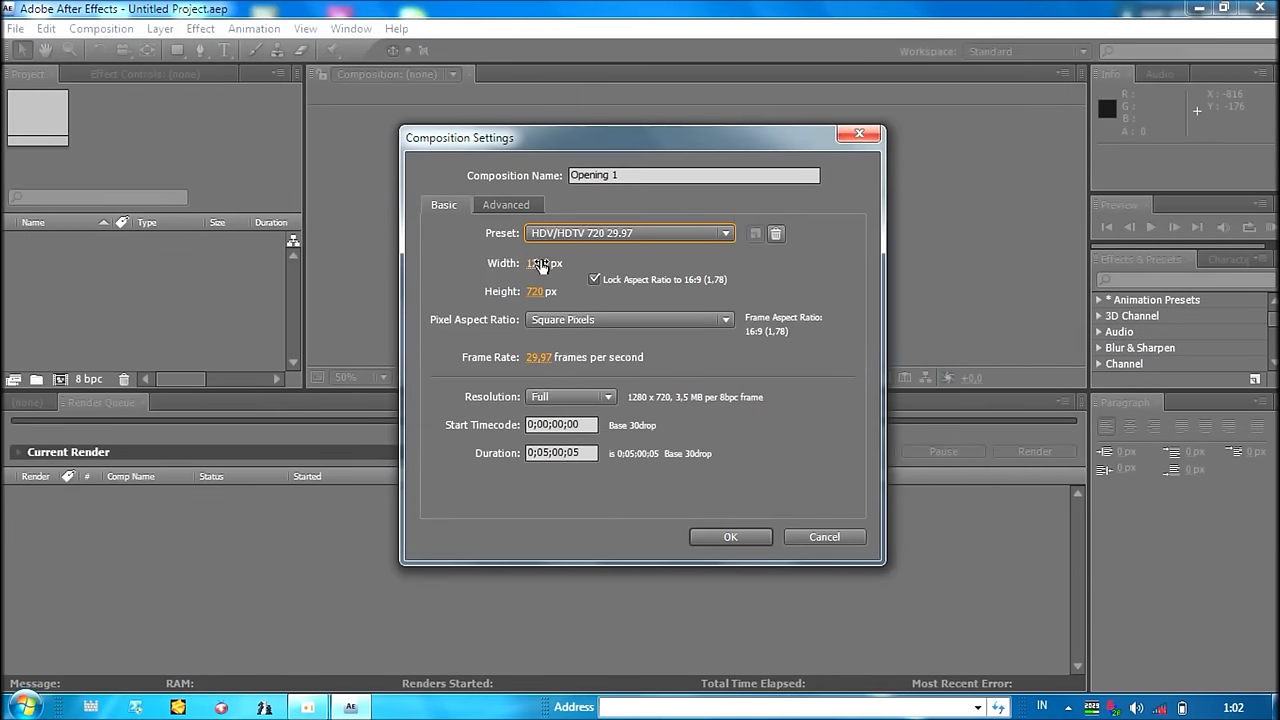
pyautogui.click(580, 320)
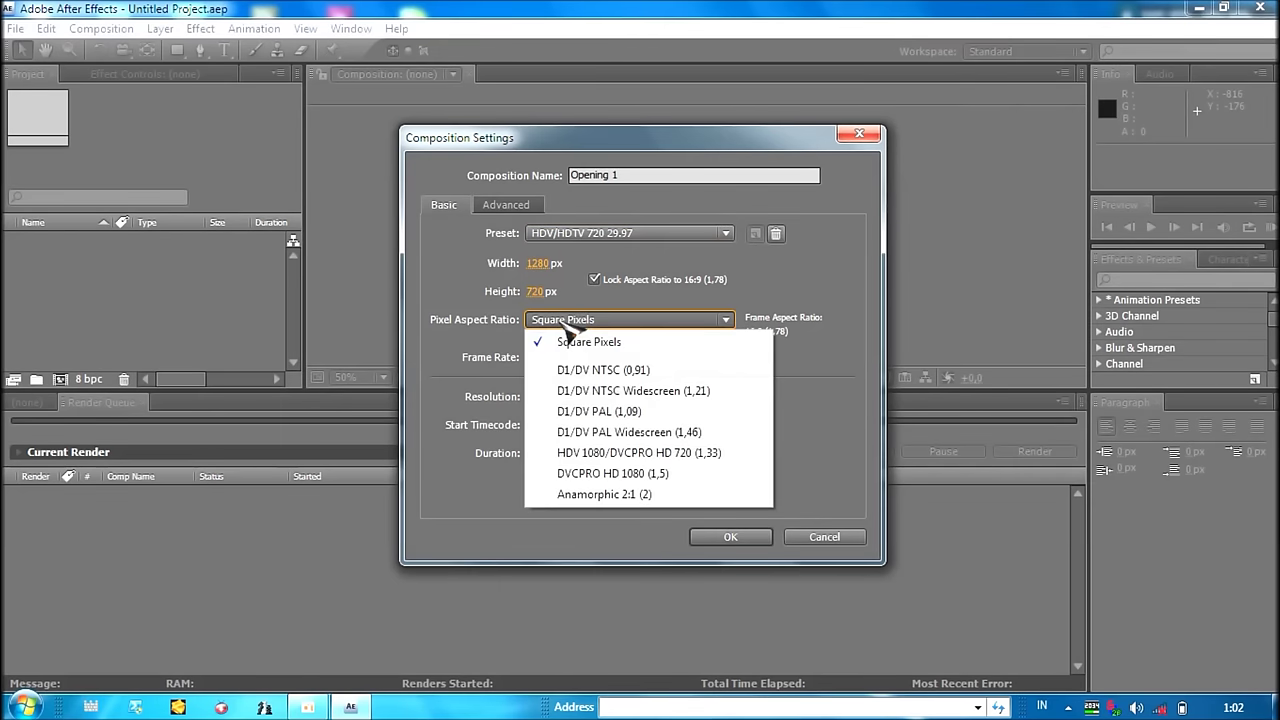
pyautogui.click(578, 343)
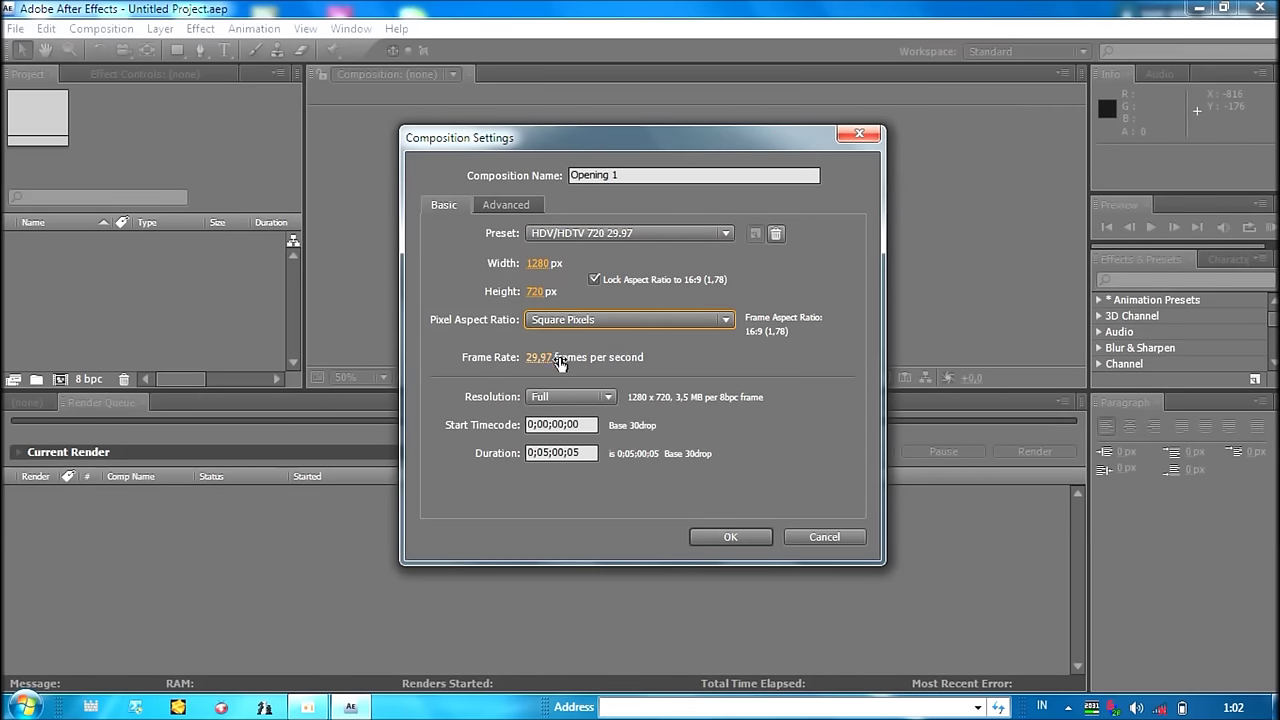
pyautogui.click(608, 398)
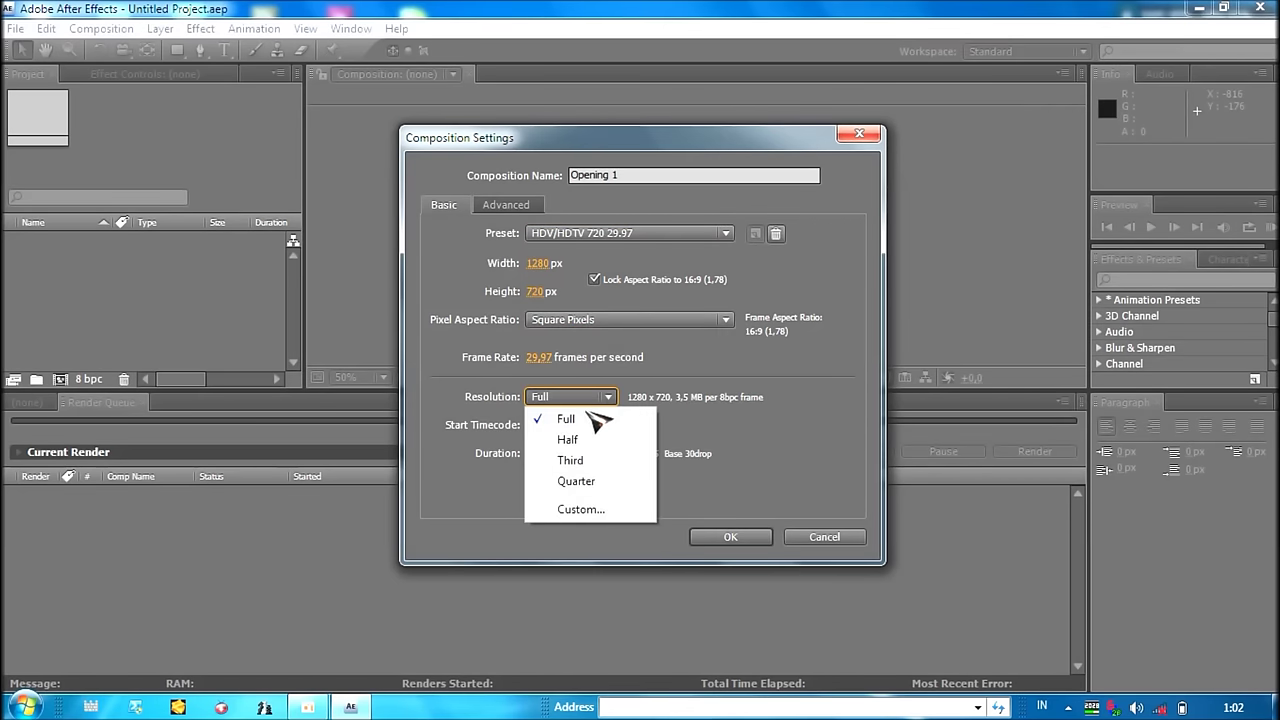
pyautogui.click(598, 415)
pyautogui.click(550, 453)
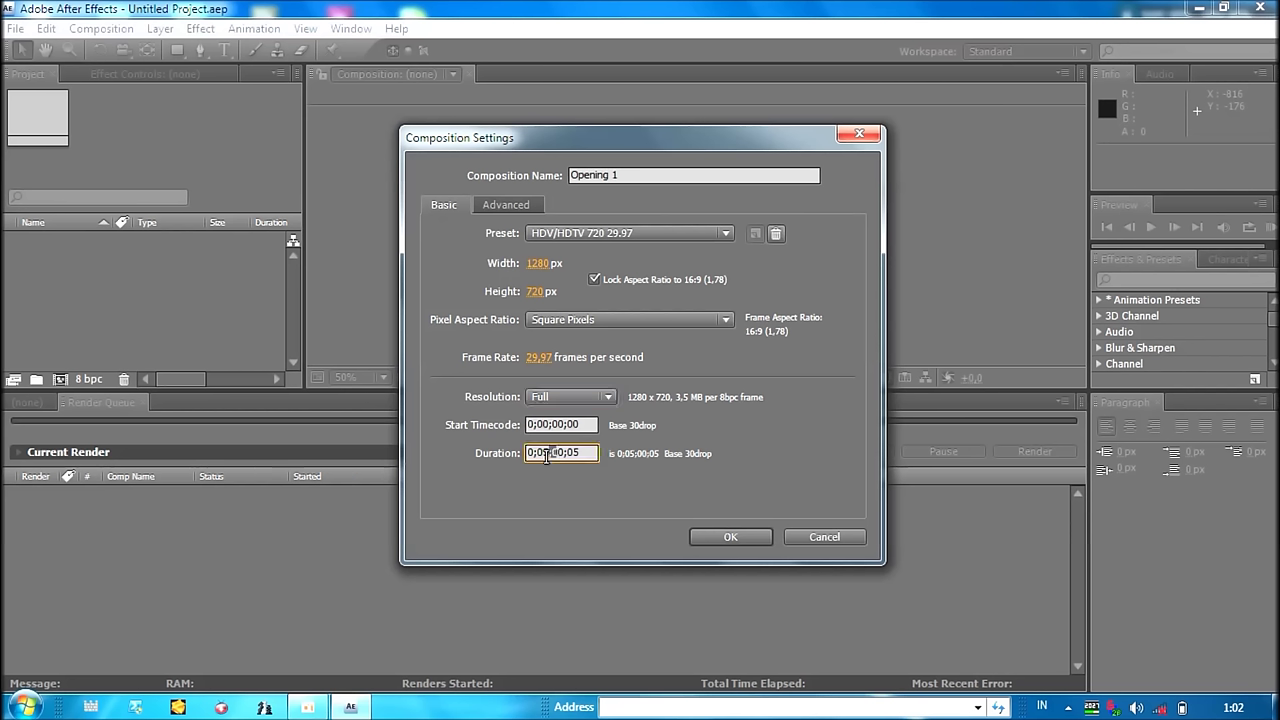
pyautogui.press('BackSpace')
pyautogui.write('0')
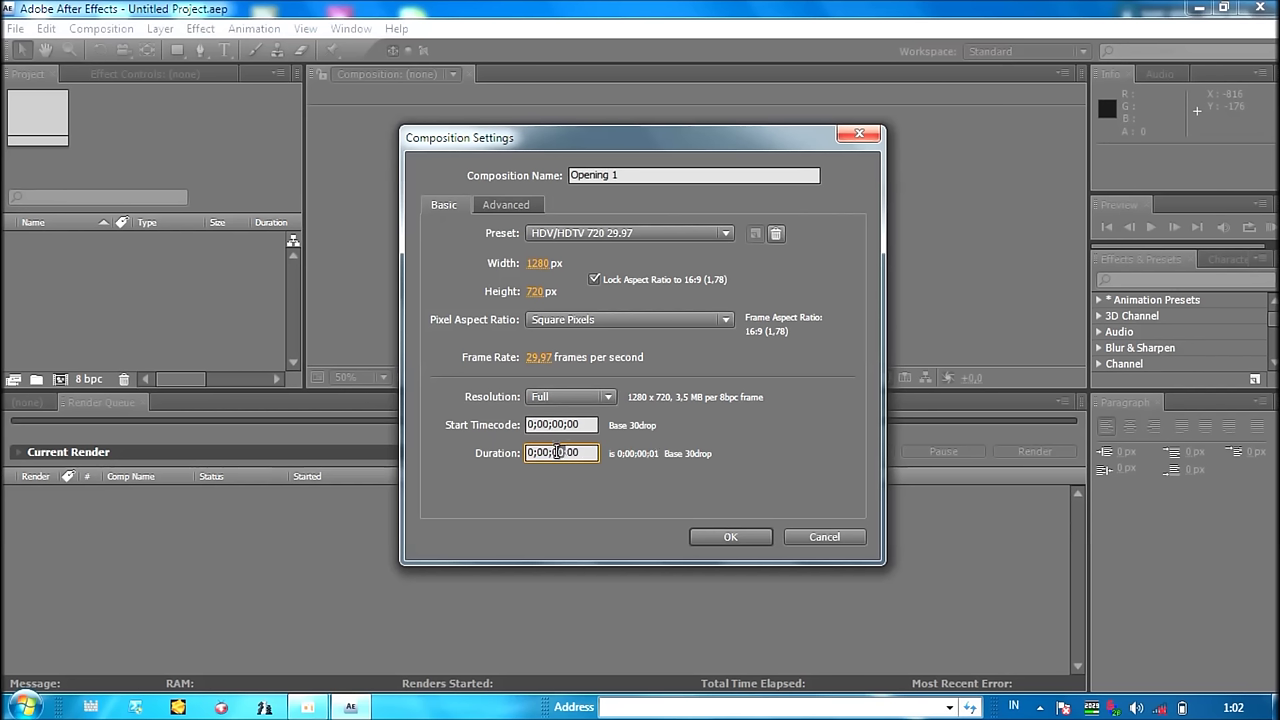
pyautogui.write('000')
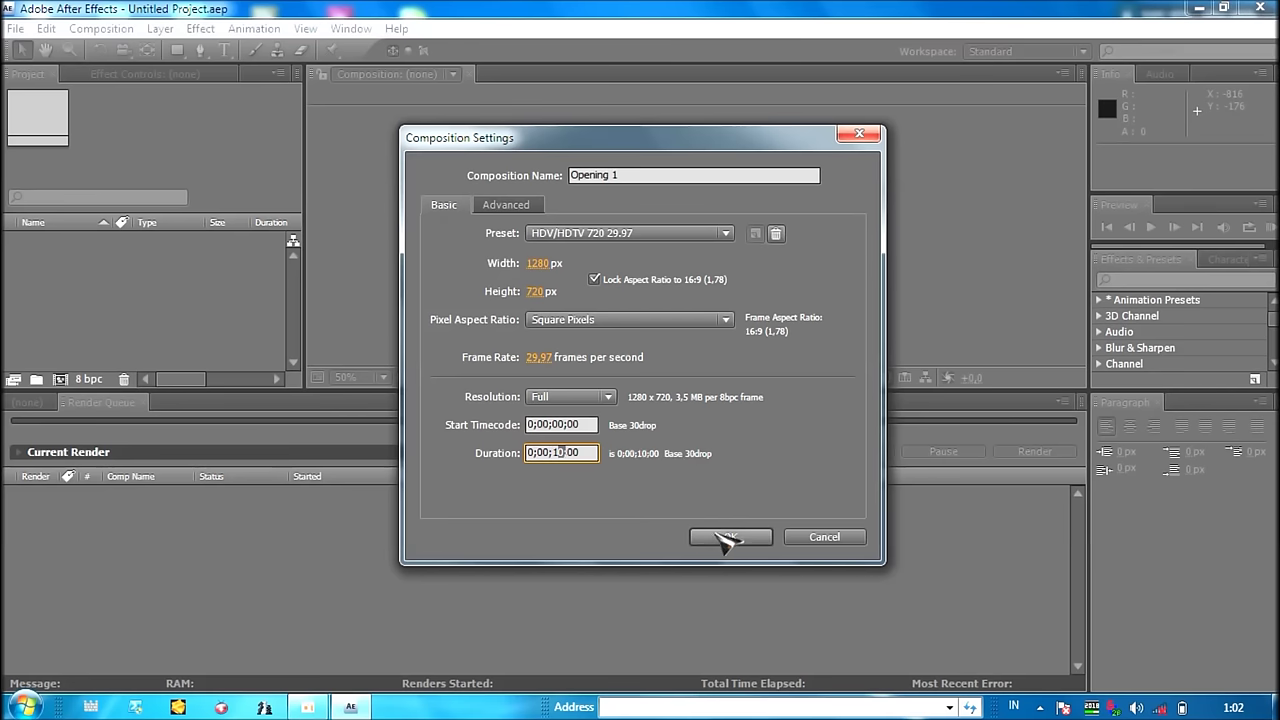
pyautogui.click(716, 537)
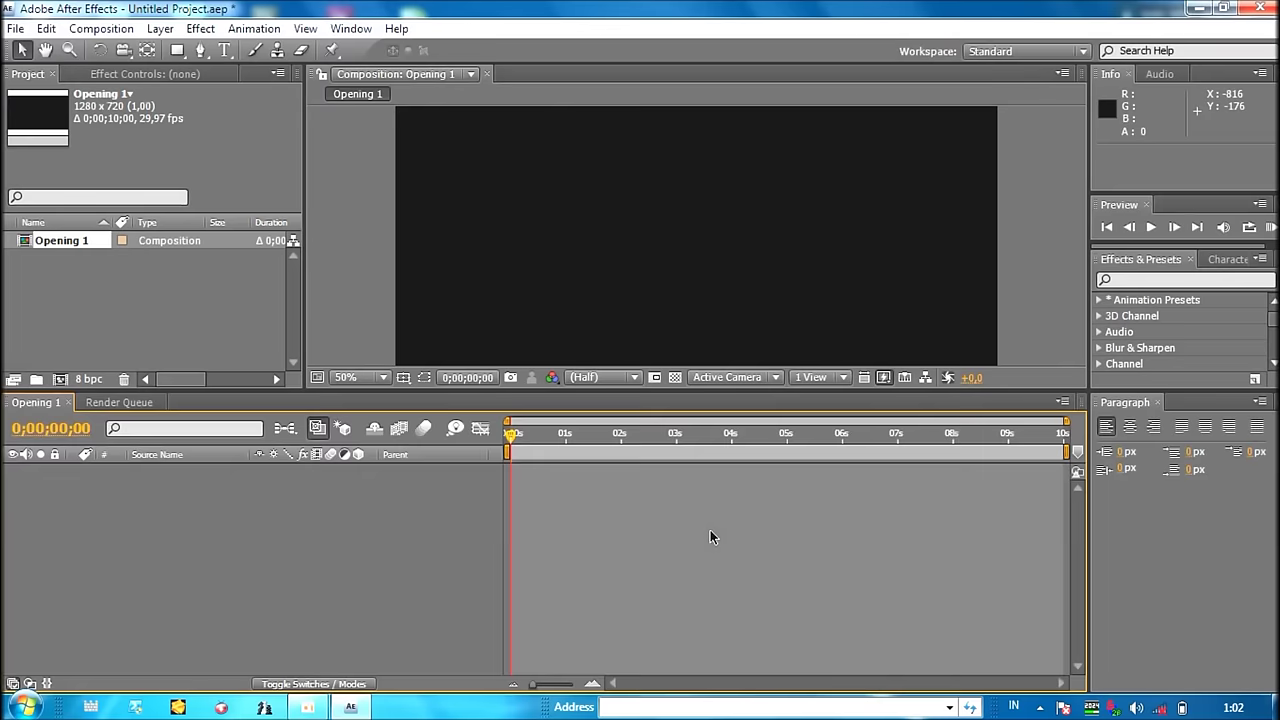
# Toggle viewer zoom between 25% and 50% and drag the divider down to heighten the Composition panel
pyautogui.press(',')
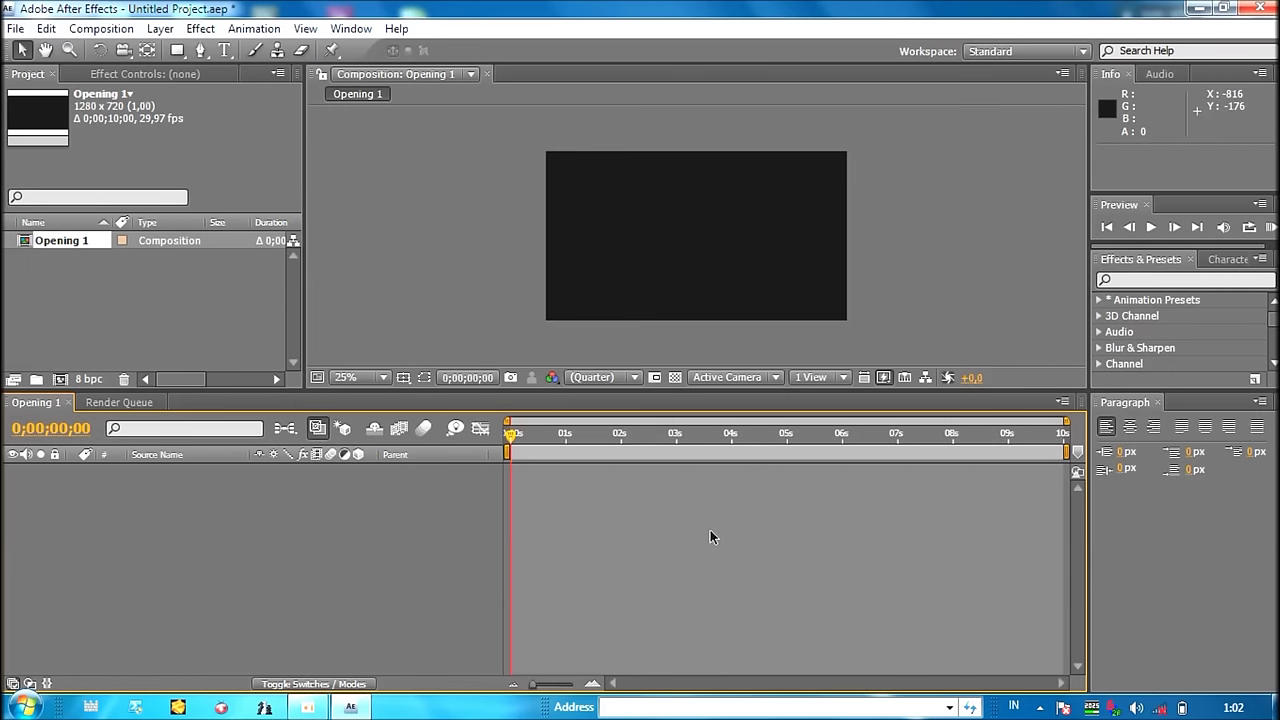
pyautogui.moveTo(677, 392); pyautogui.dragTo(679, 473)
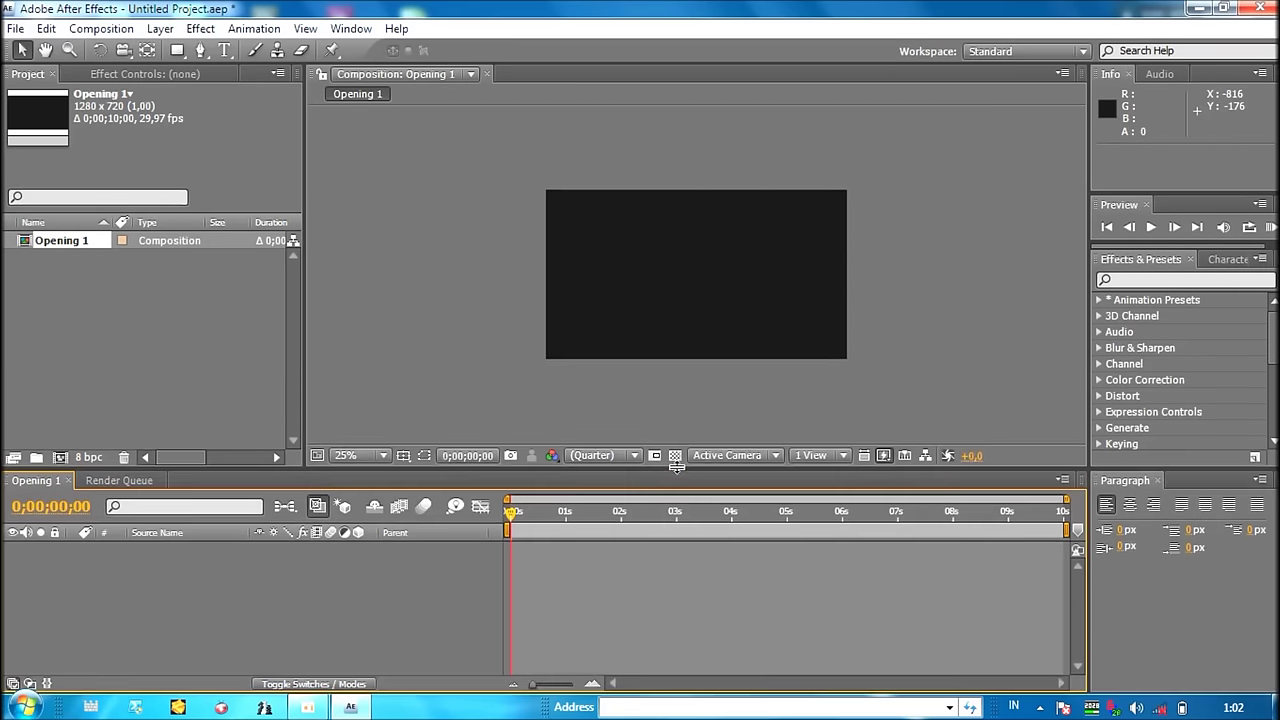
pyautogui.press('.')
pyautogui.press(',')
pyautogui.press('.')
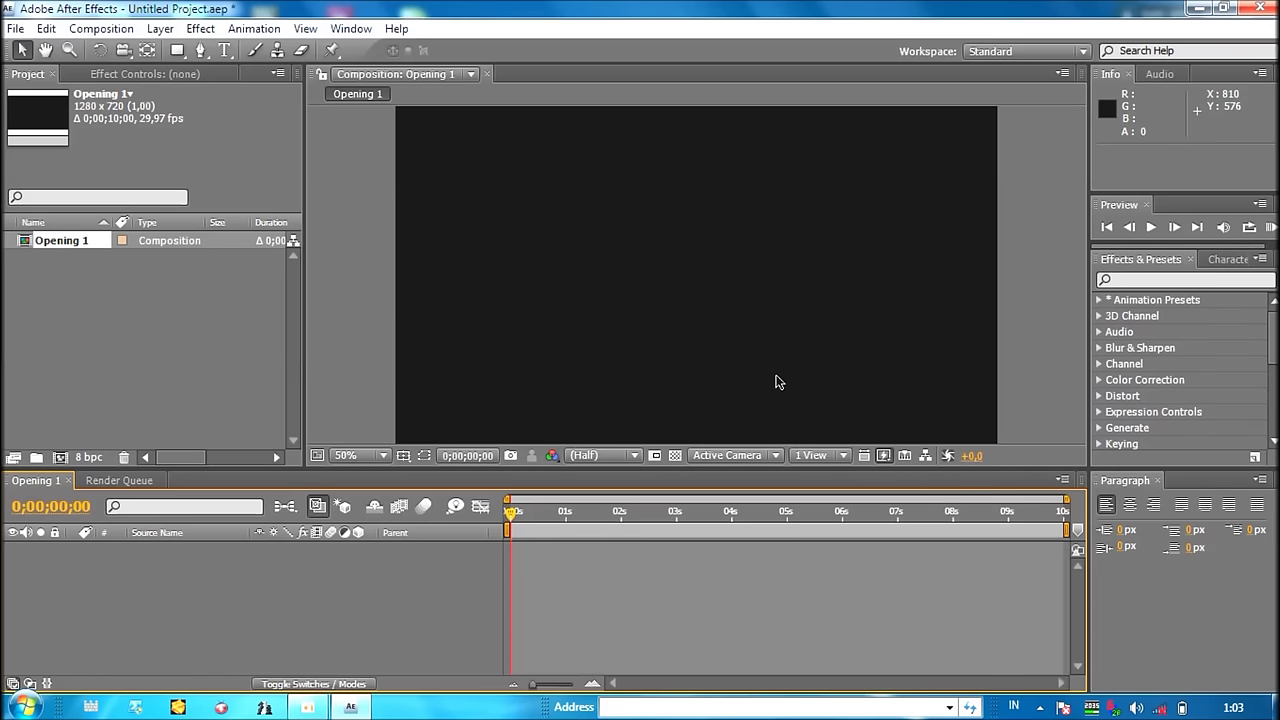
pyautogui.moveTo(769, 469); pyautogui.dragTo(769, 491)
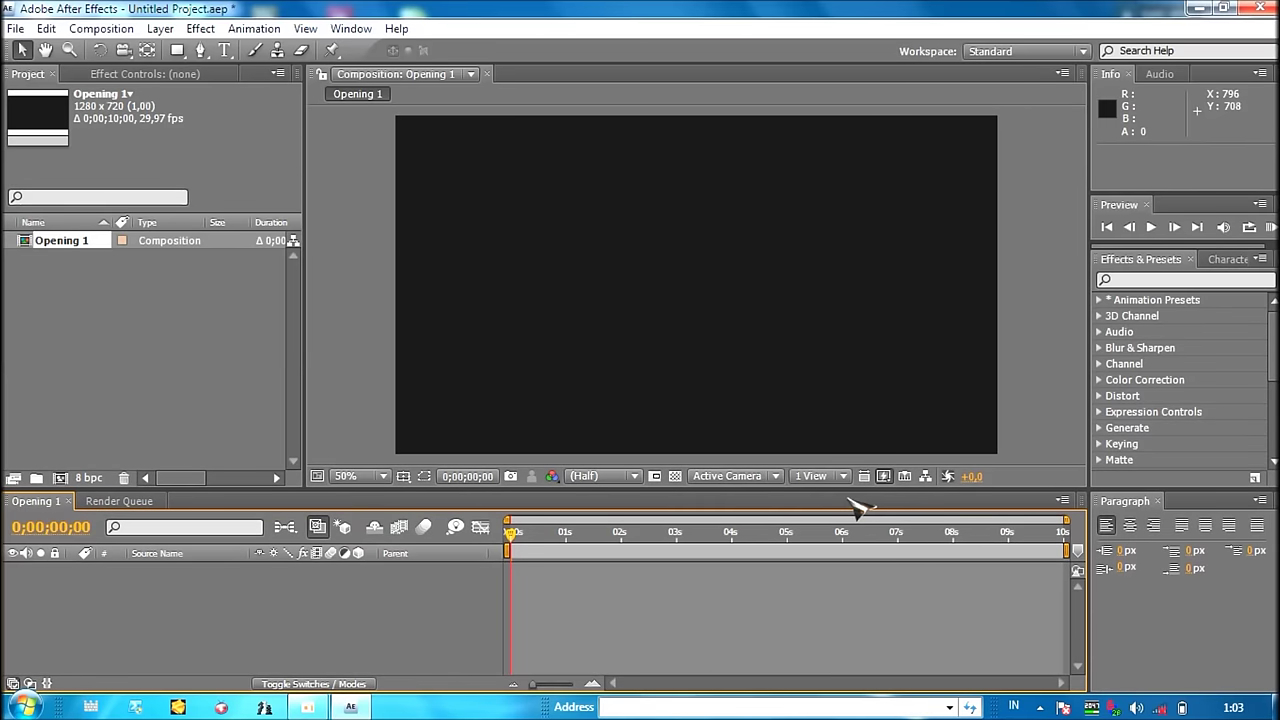
pyautogui.click(225, 51)
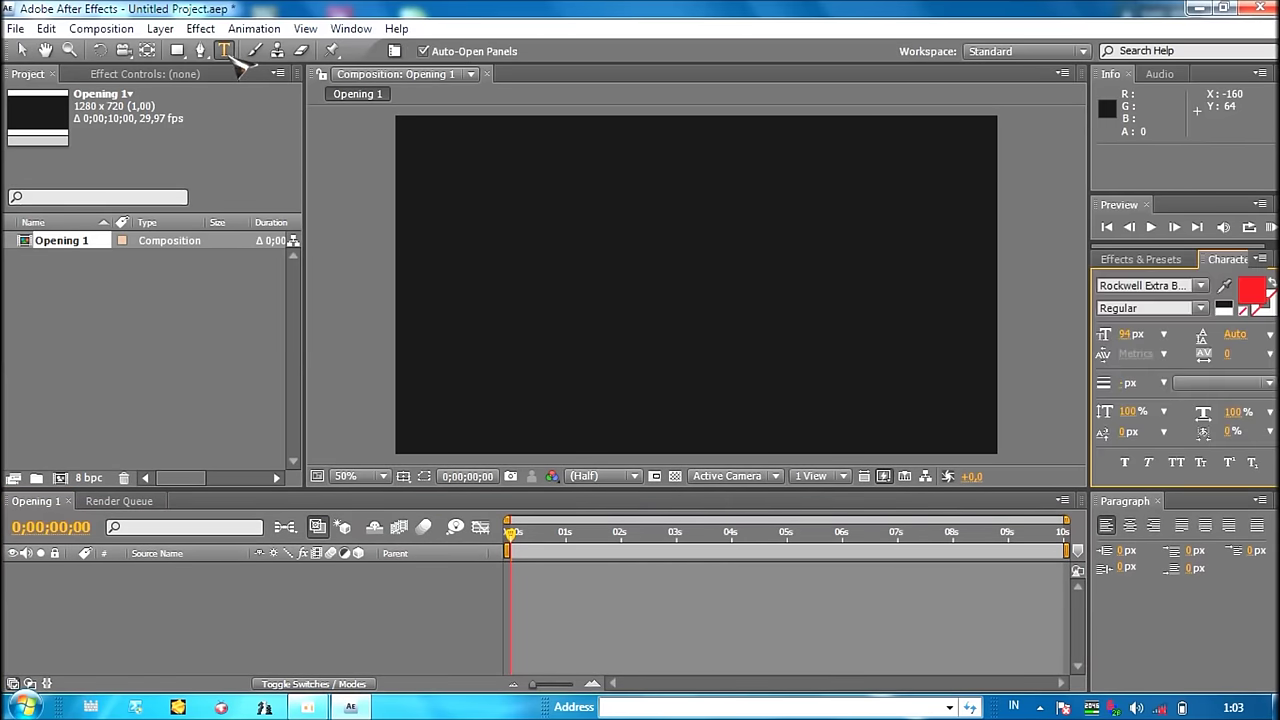
# Type the red 'ARFARA TEAM' title and nudge it left and down to position 244, 318
pyautogui.click(539, 256)
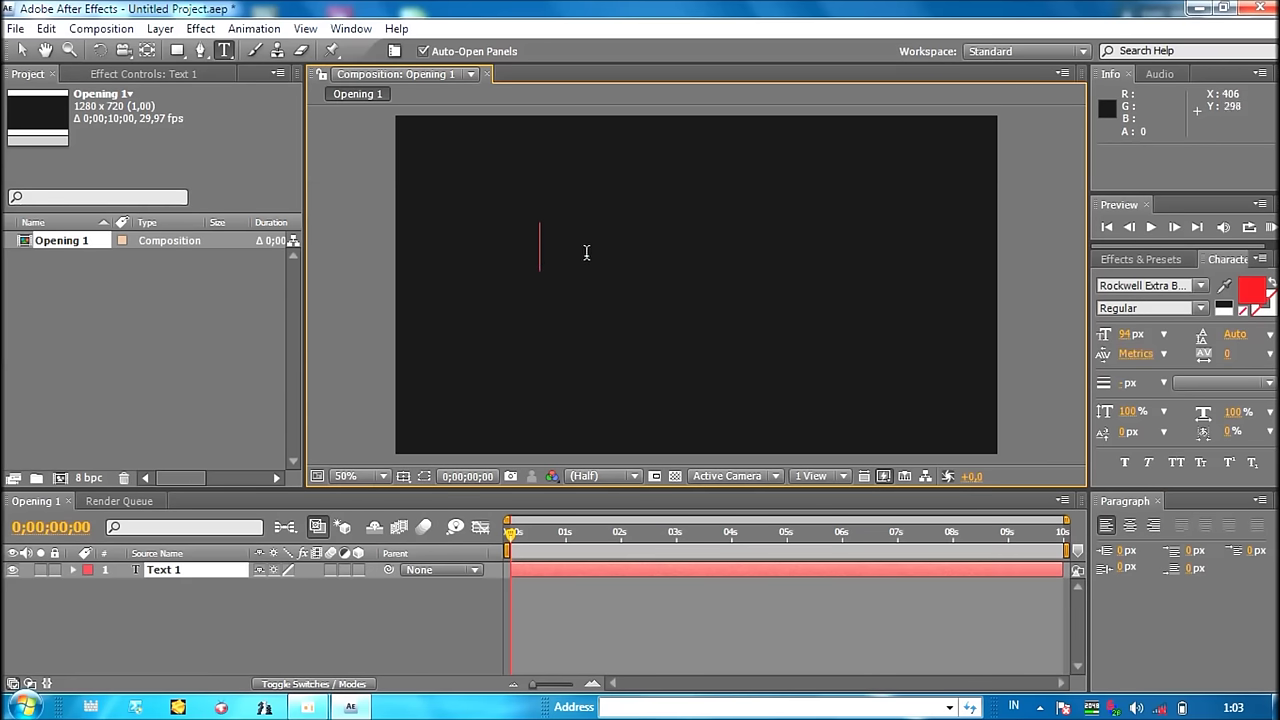
pyautogui.write('A')
pyautogui.write('R')
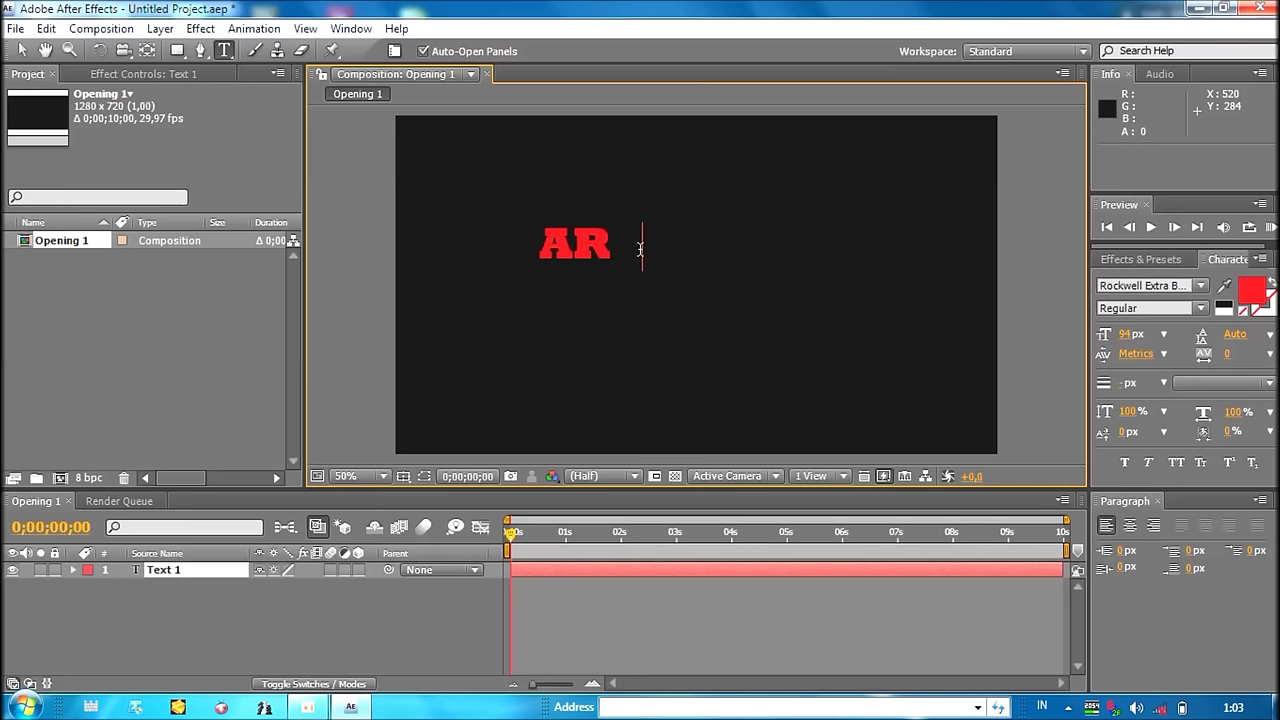
pyautogui.write('FARA ')
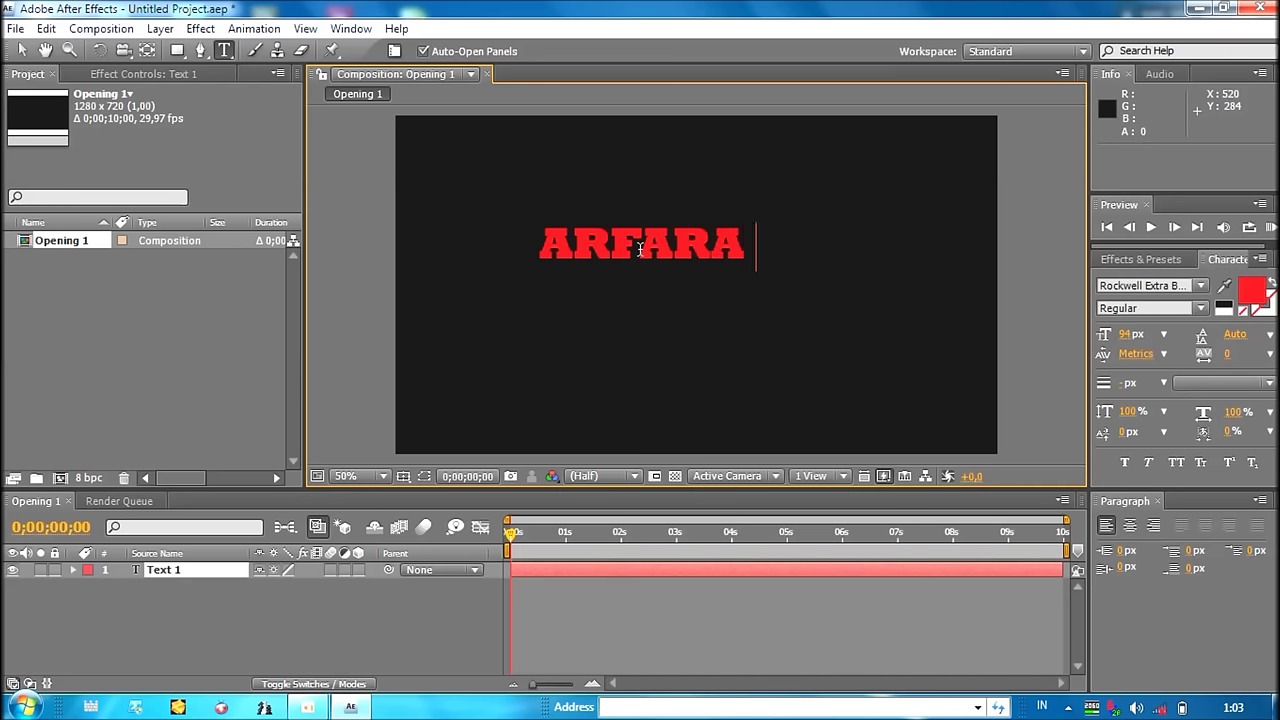
pyautogui.write('TEA')
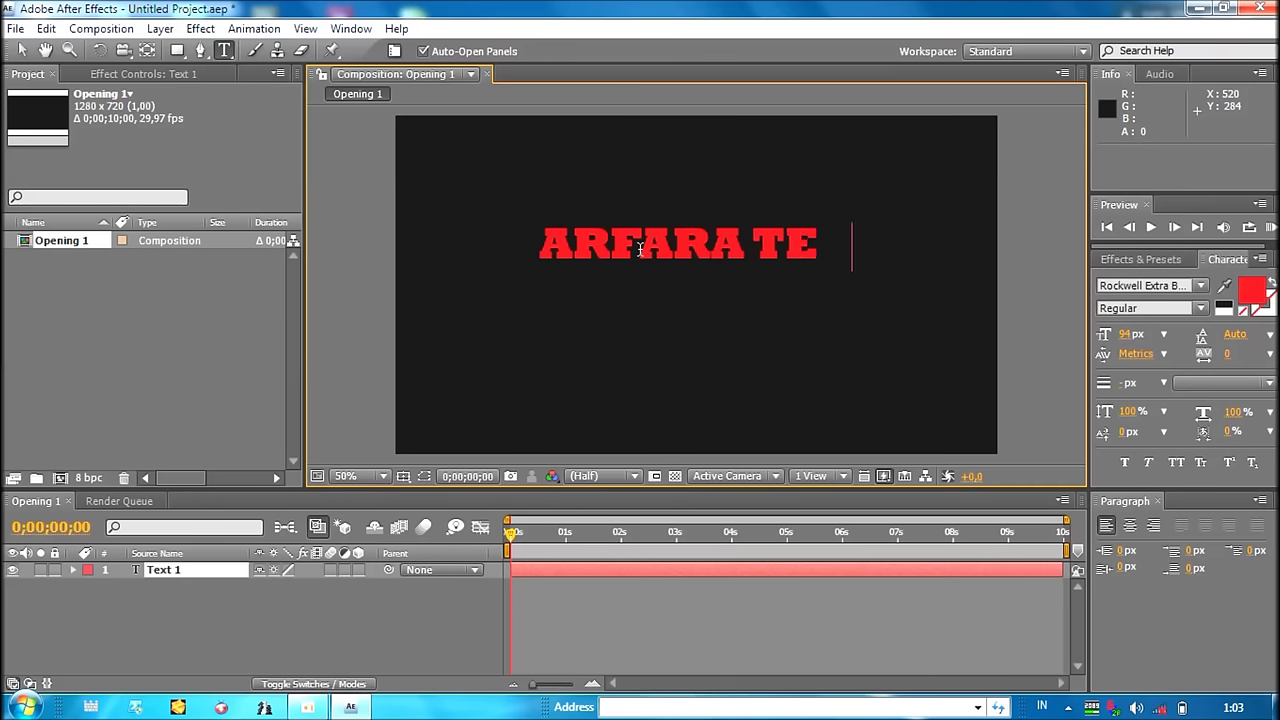
pyautogui.write('M')
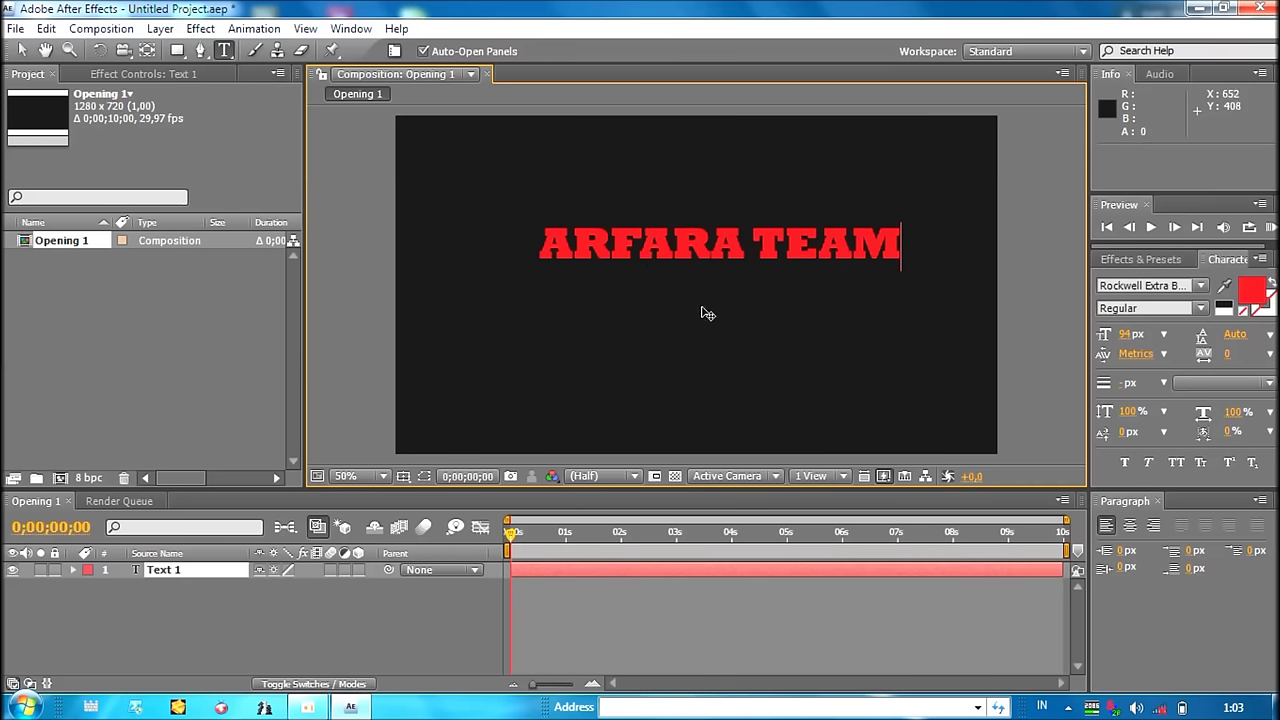
pyautogui.click(30, 48)
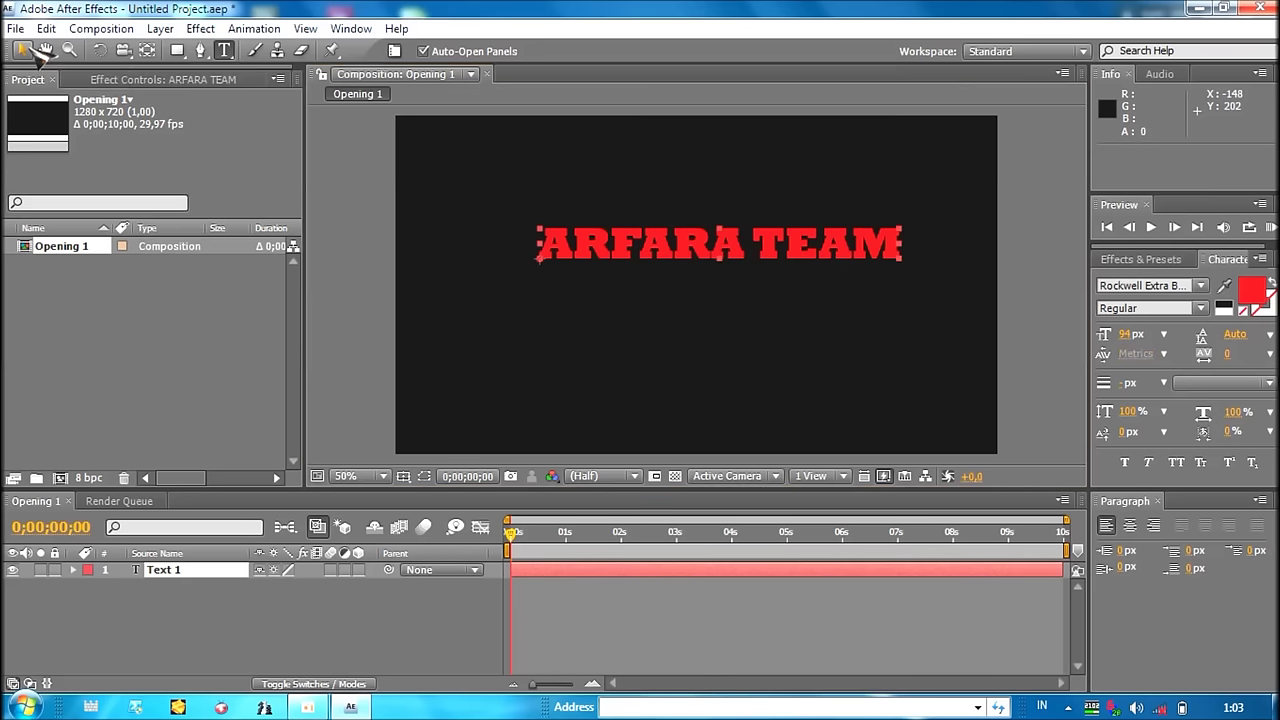
pyautogui.moveTo(670, 251); pyautogui.dragTo(641, 257)
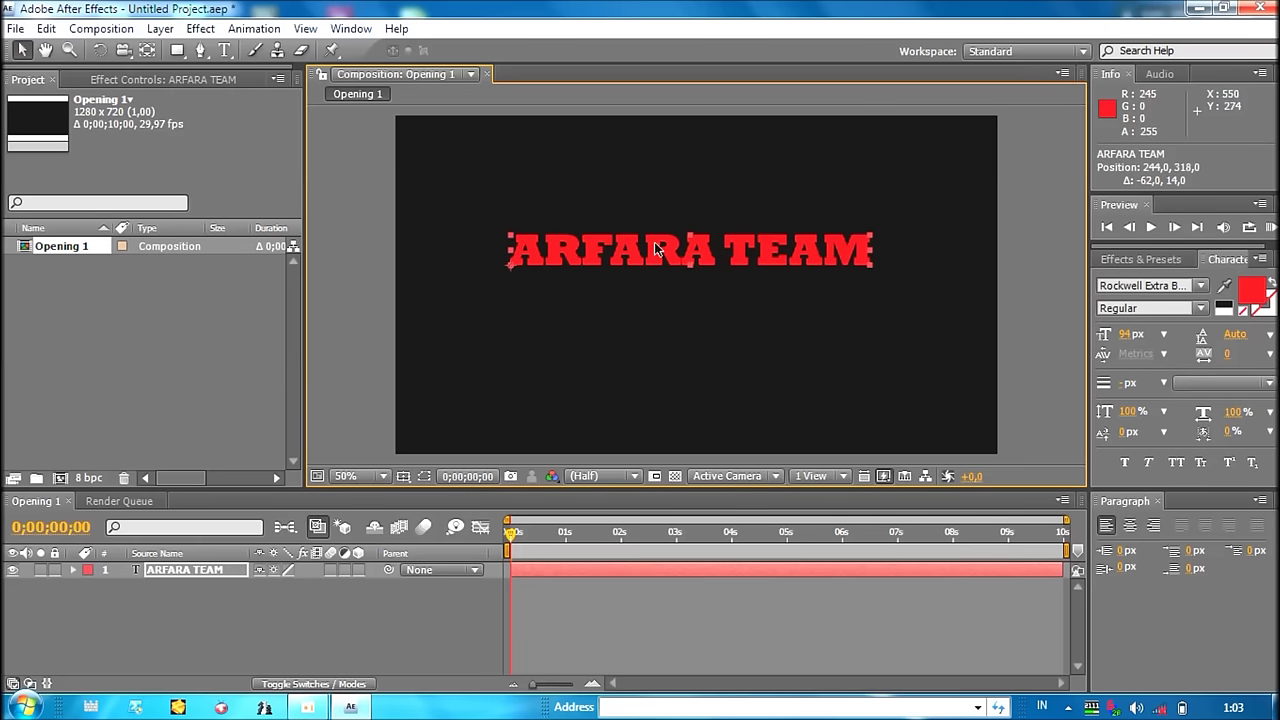
# Search Effects & Presets for 'light' and drop the Fog Lights preset onto the ARFARA TEAM layer
pyautogui.click(1140, 259)
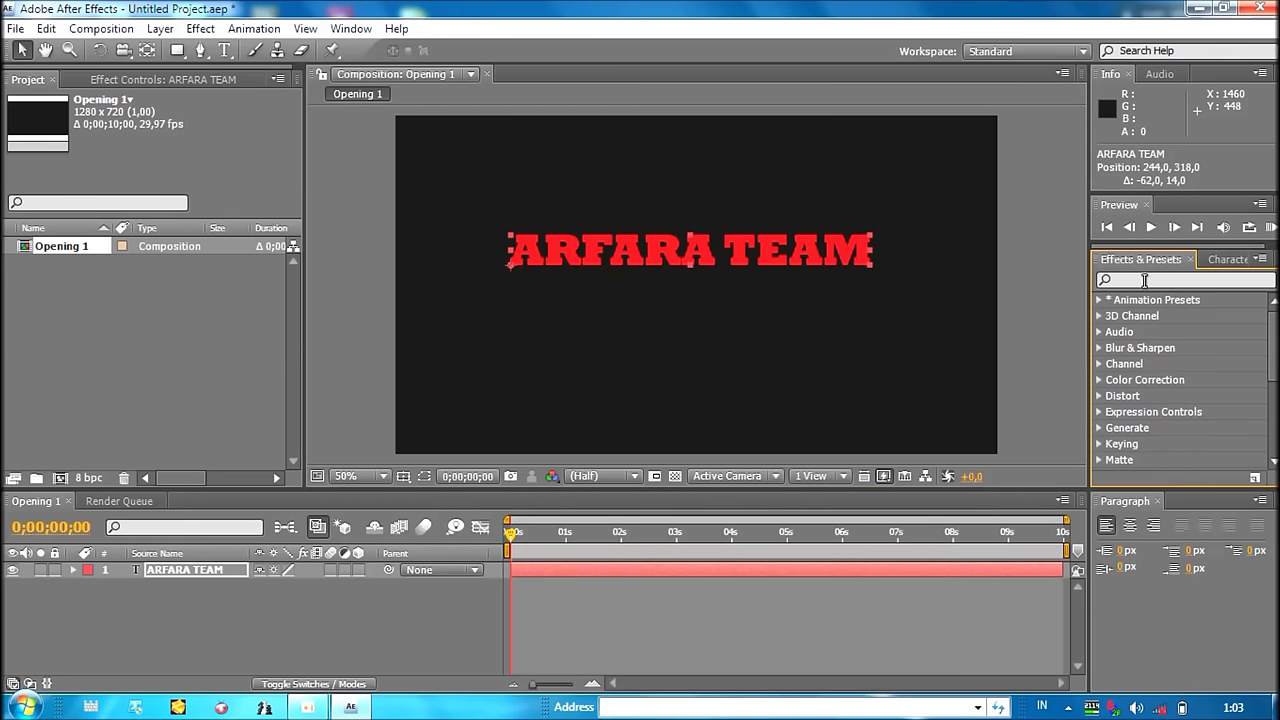
pyautogui.click(1144, 280)
pyautogui.write('light')
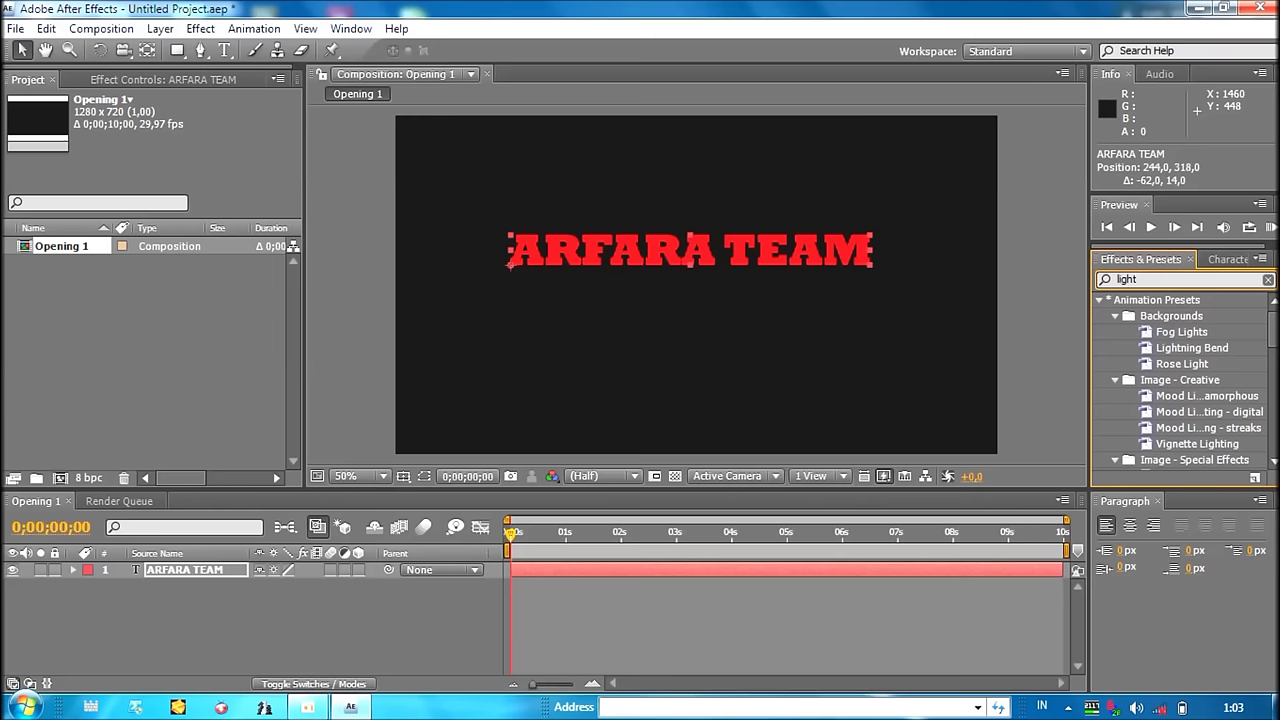
pyautogui.click(1197, 332)
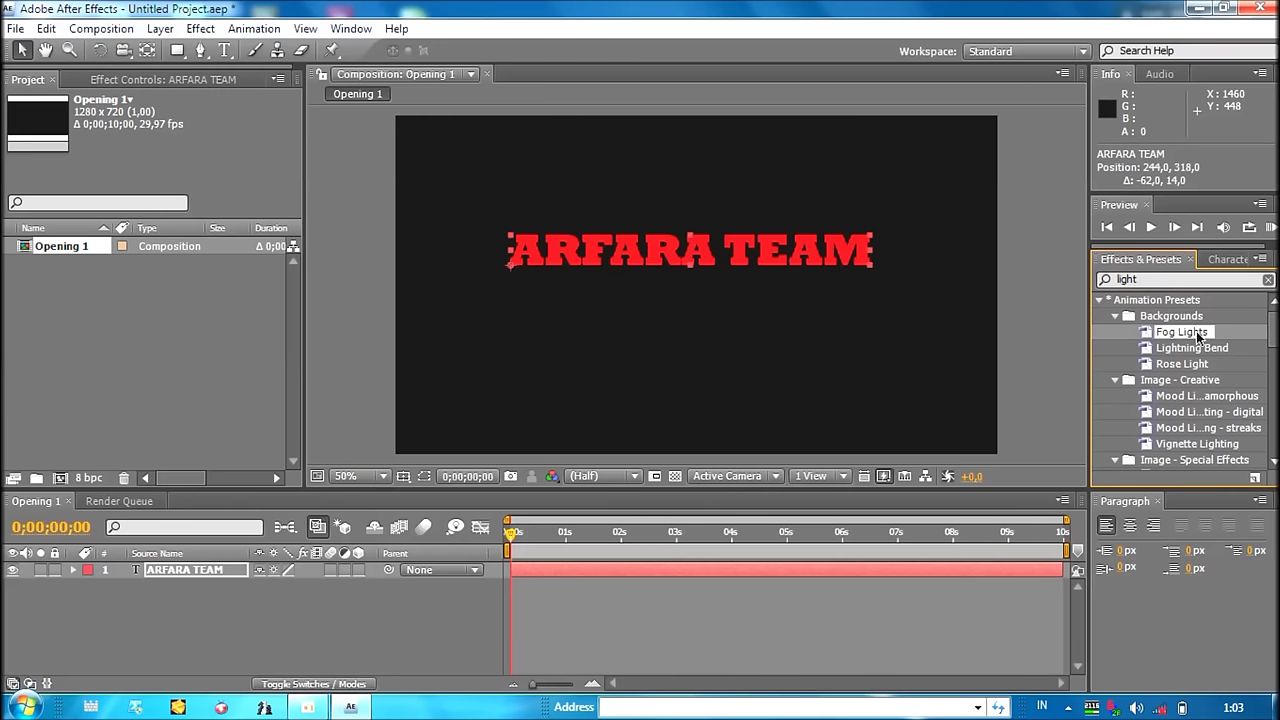
pyautogui.moveTo(1197, 336); pyautogui.dragTo(842, 248)
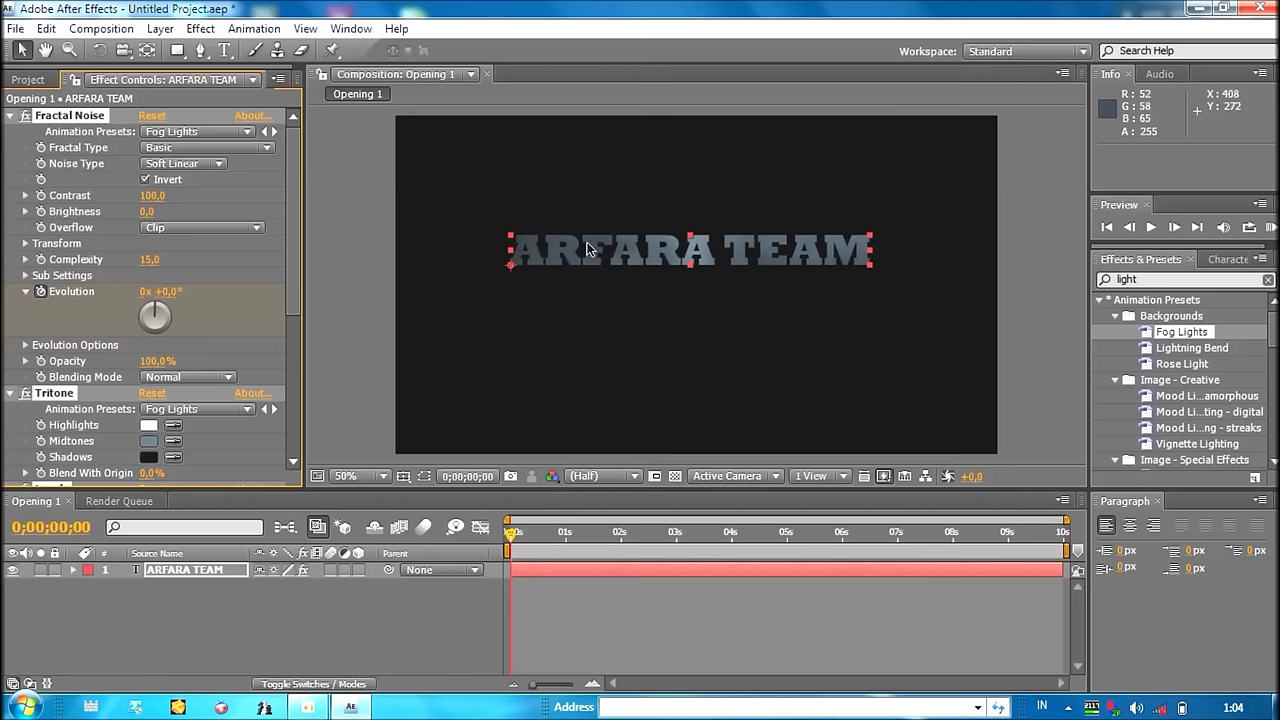
# Add a text Opacity animator to ARFARA TEAM, keyed 0% at 0s to 100% at 1s
pyautogui.click(28, 79)
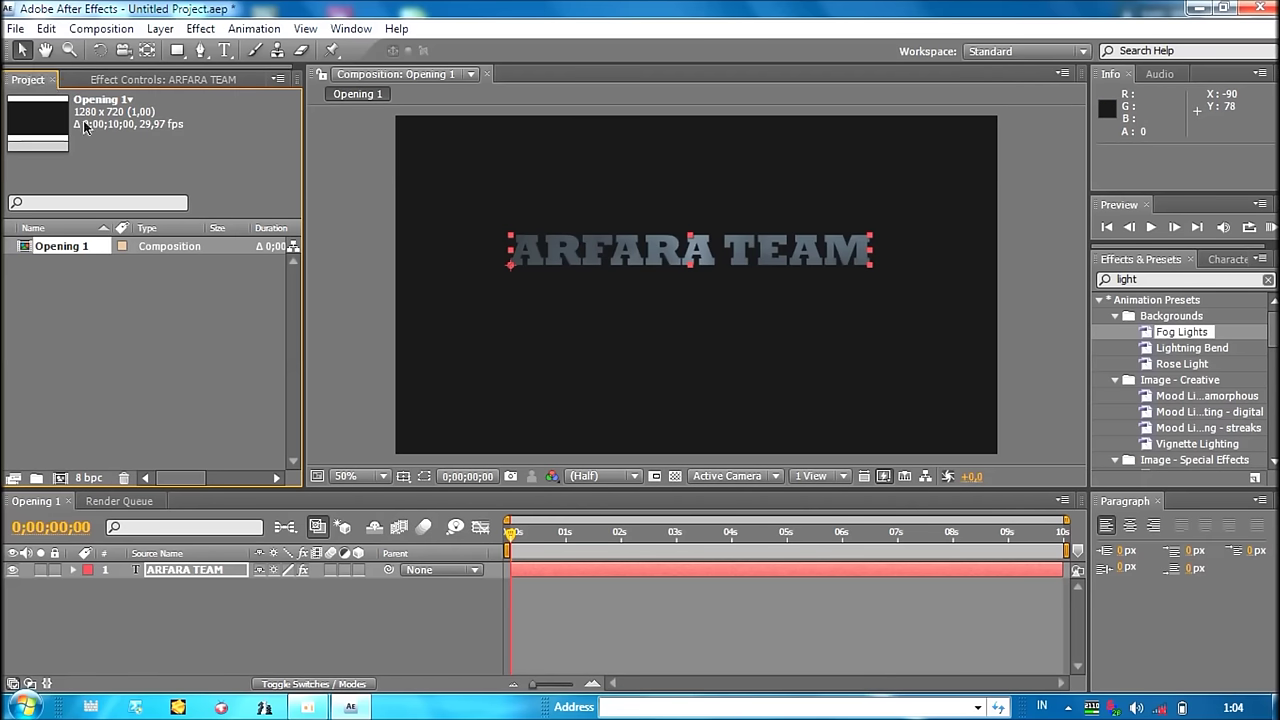
pyautogui.click(73, 569)
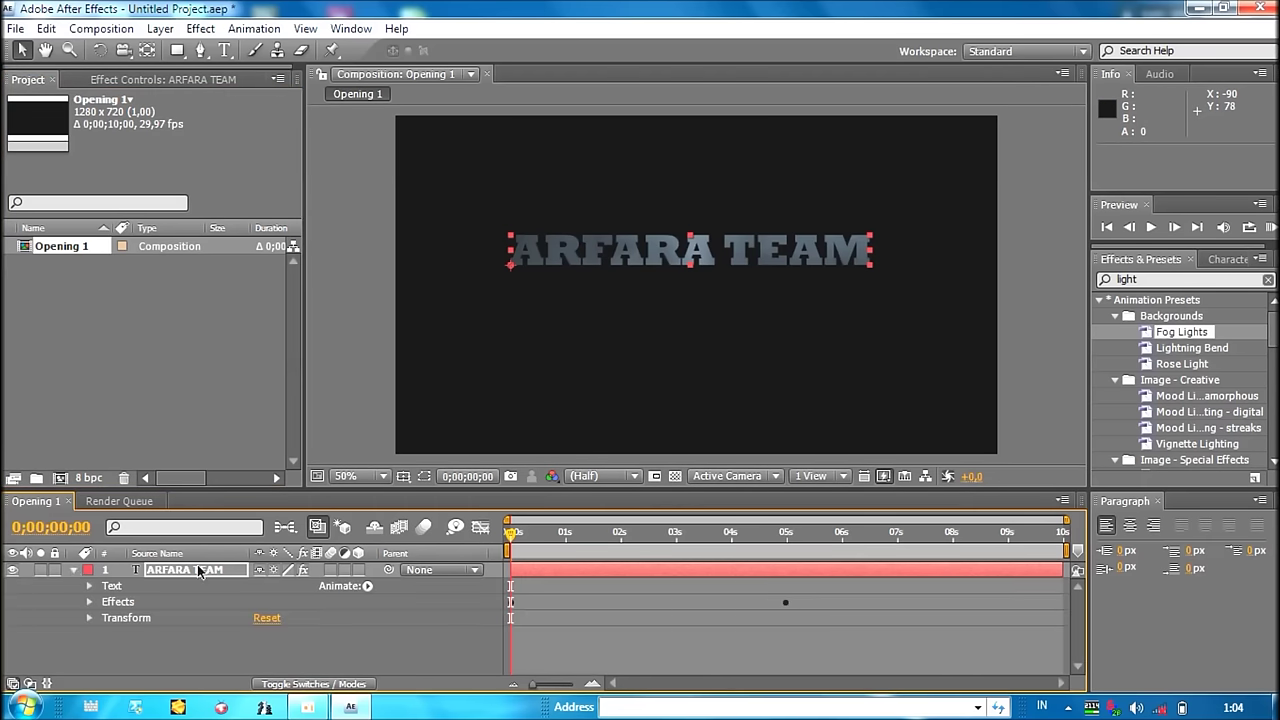
pyautogui.click(367, 586)
pyautogui.moveTo(432, 512)
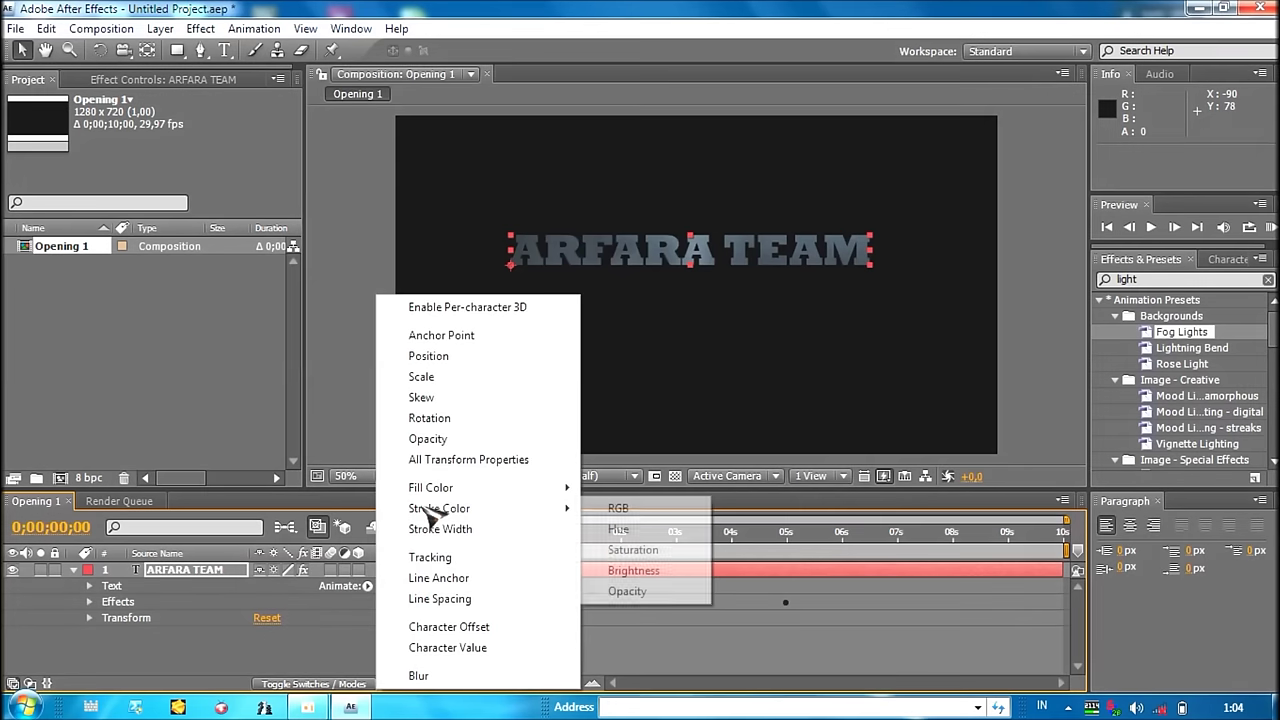
pyautogui.click(432, 439)
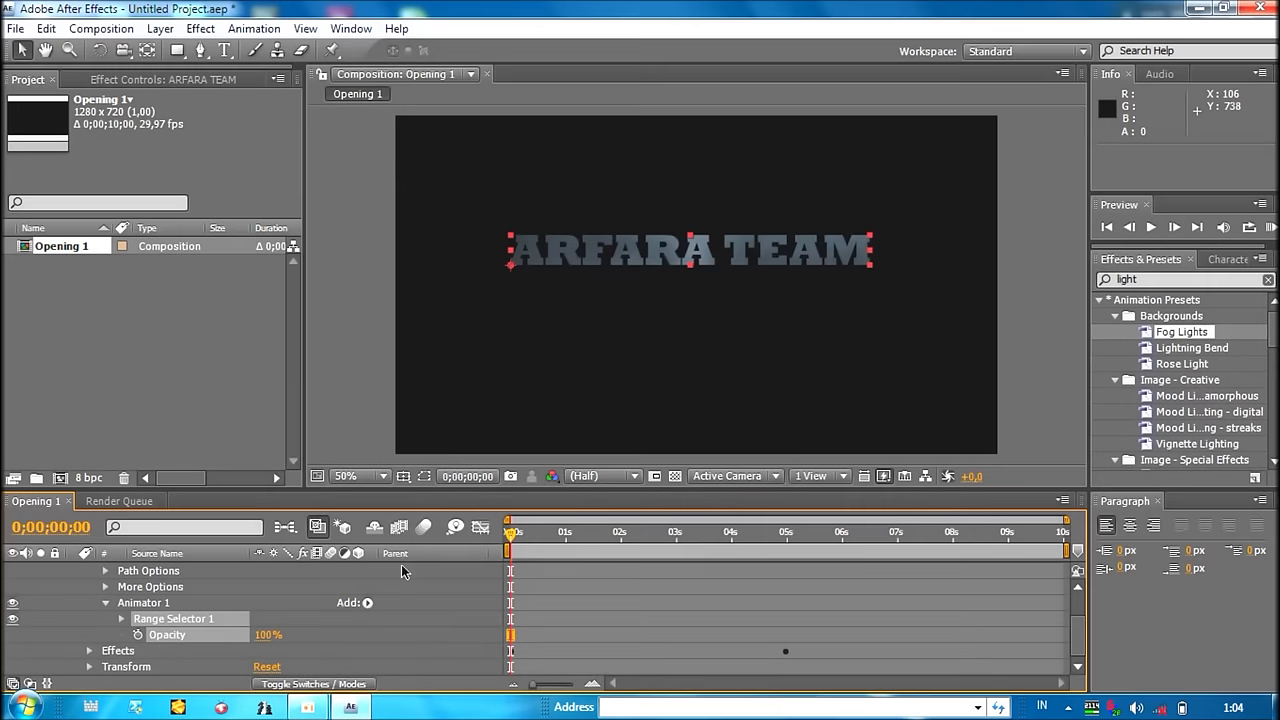
pyautogui.click(138, 634)
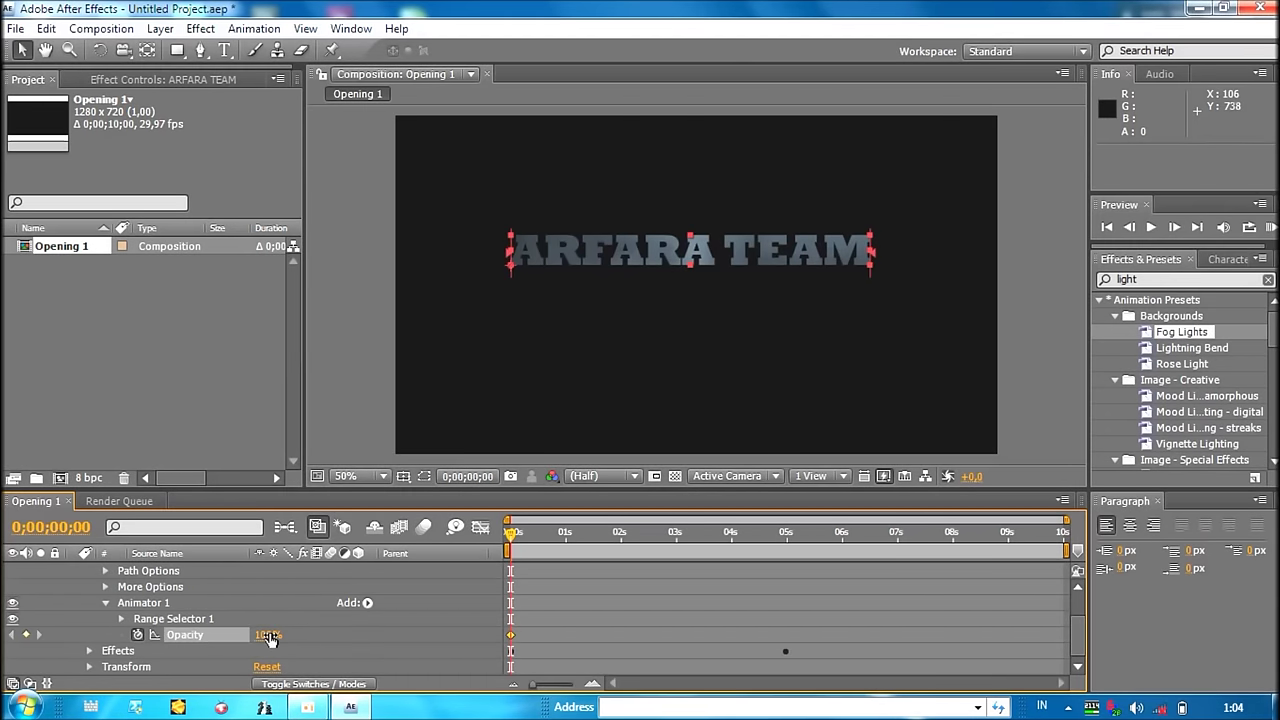
pyautogui.moveTo(268, 637); pyautogui.dragTo(147, 622)
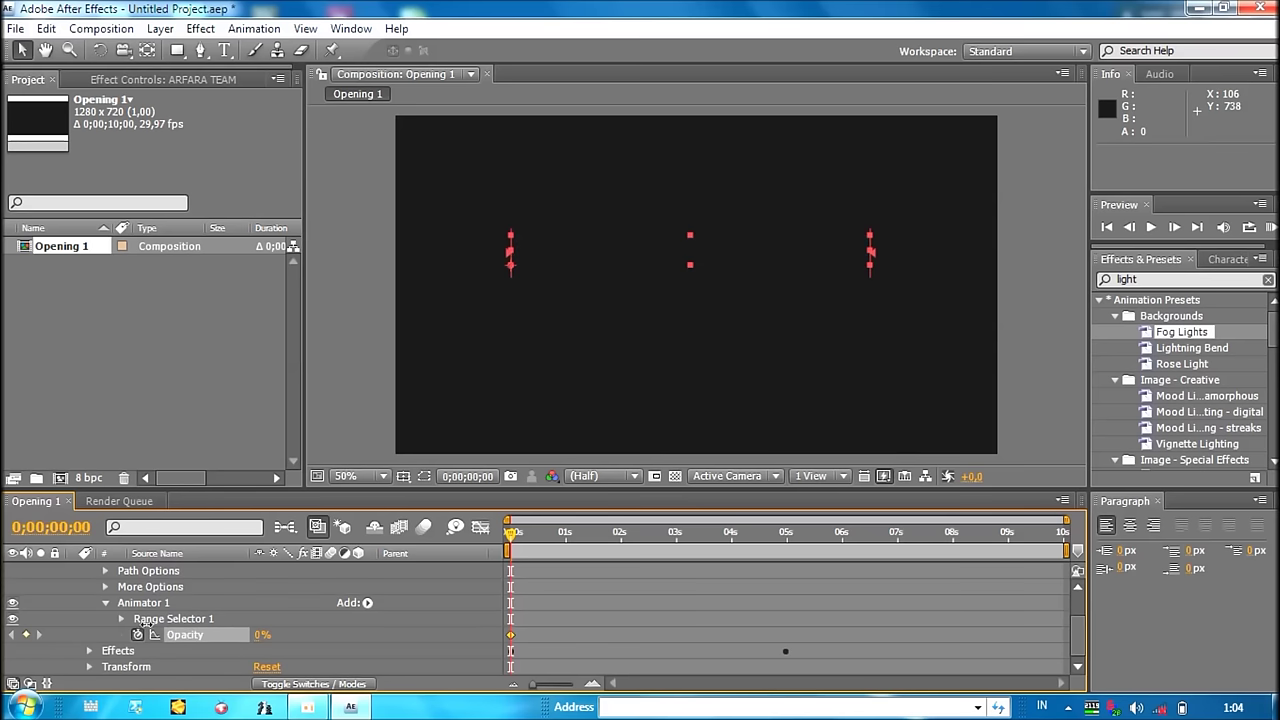
pyautogui.moveTo(511, 533); pyautogui.dragTo(566, 537)
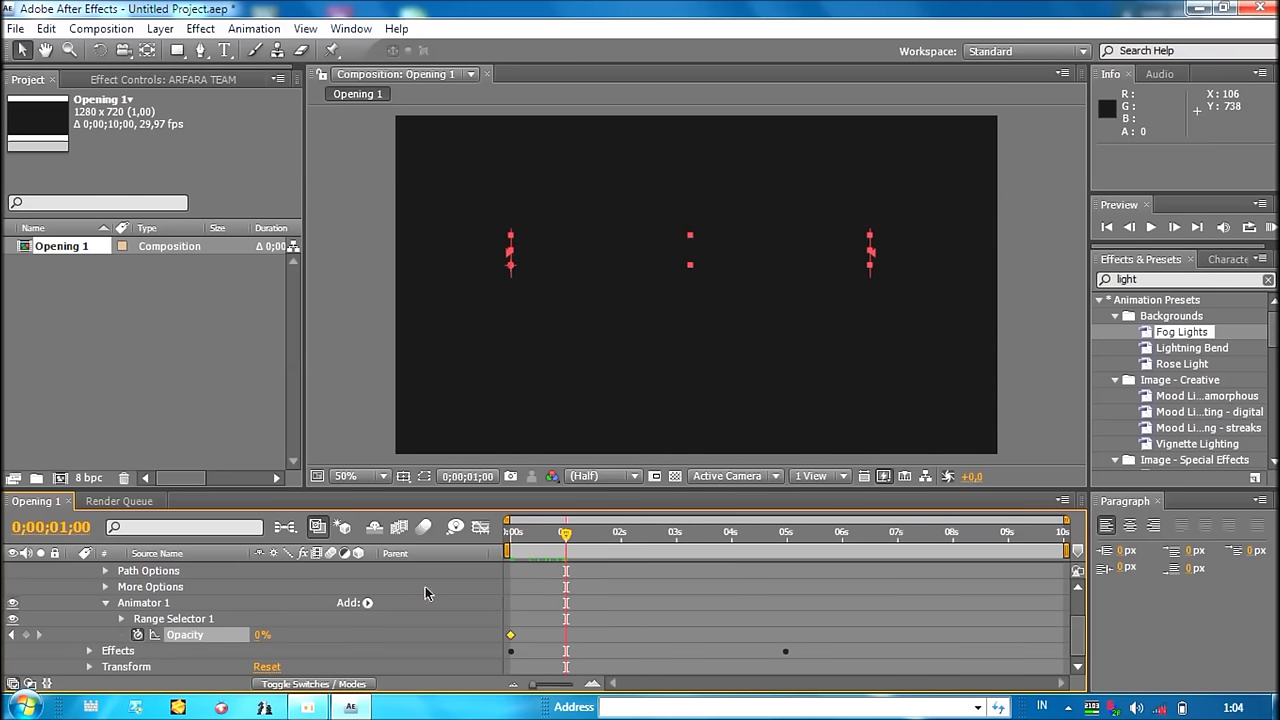
pyautogui.moveTo(262, 634); pyautogui.dragTo(380, 635)
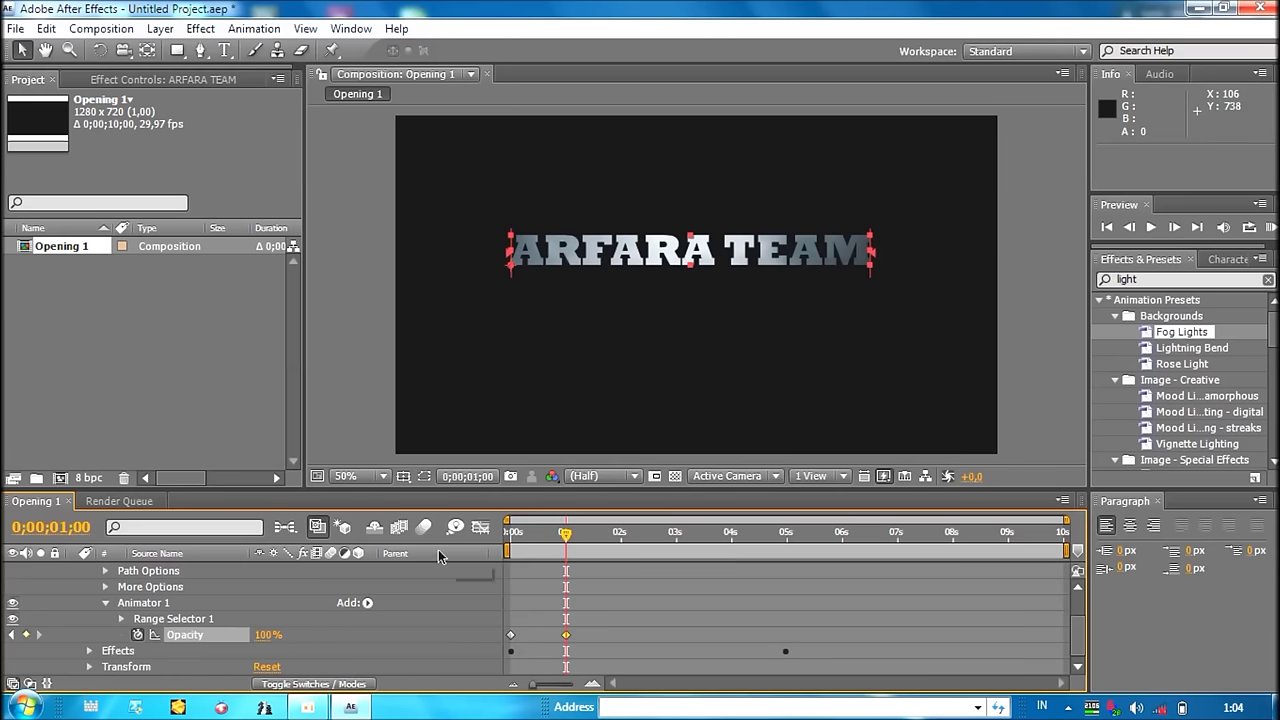
pyautogui.moveTo(1076, 644); pyautogui.dragTo(1077, 600)
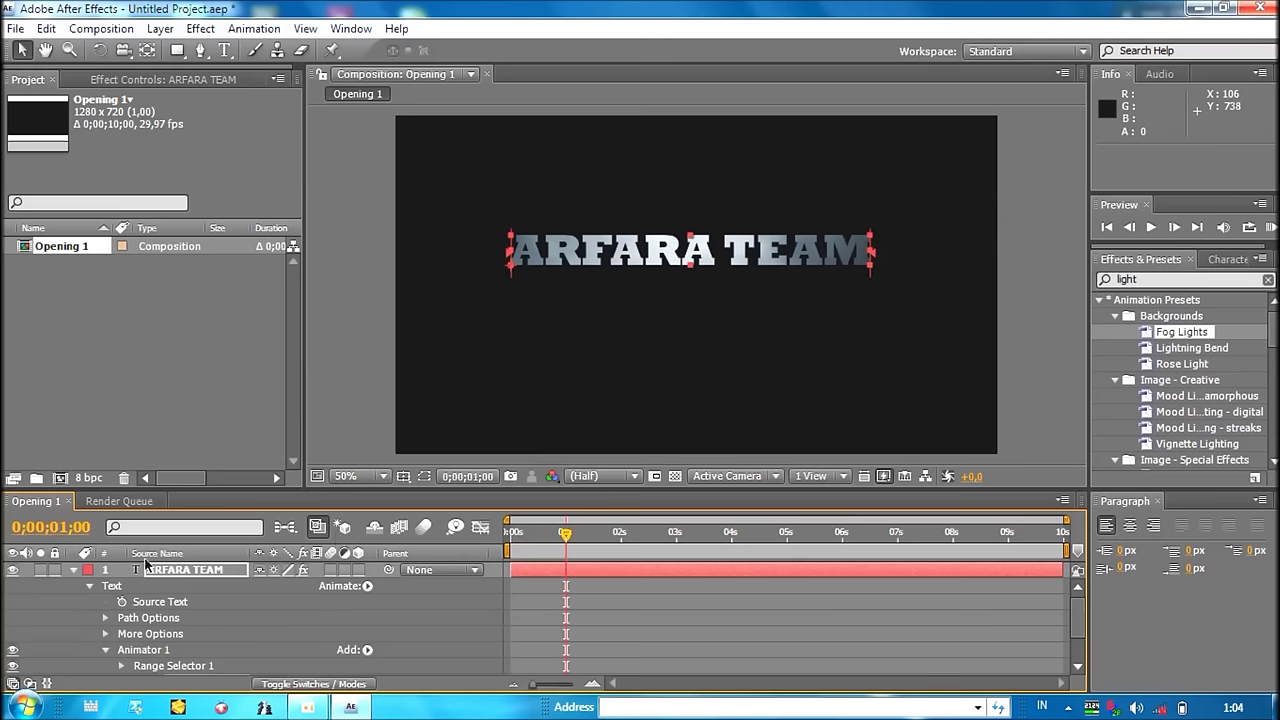
pyautogui.click(72, 568)
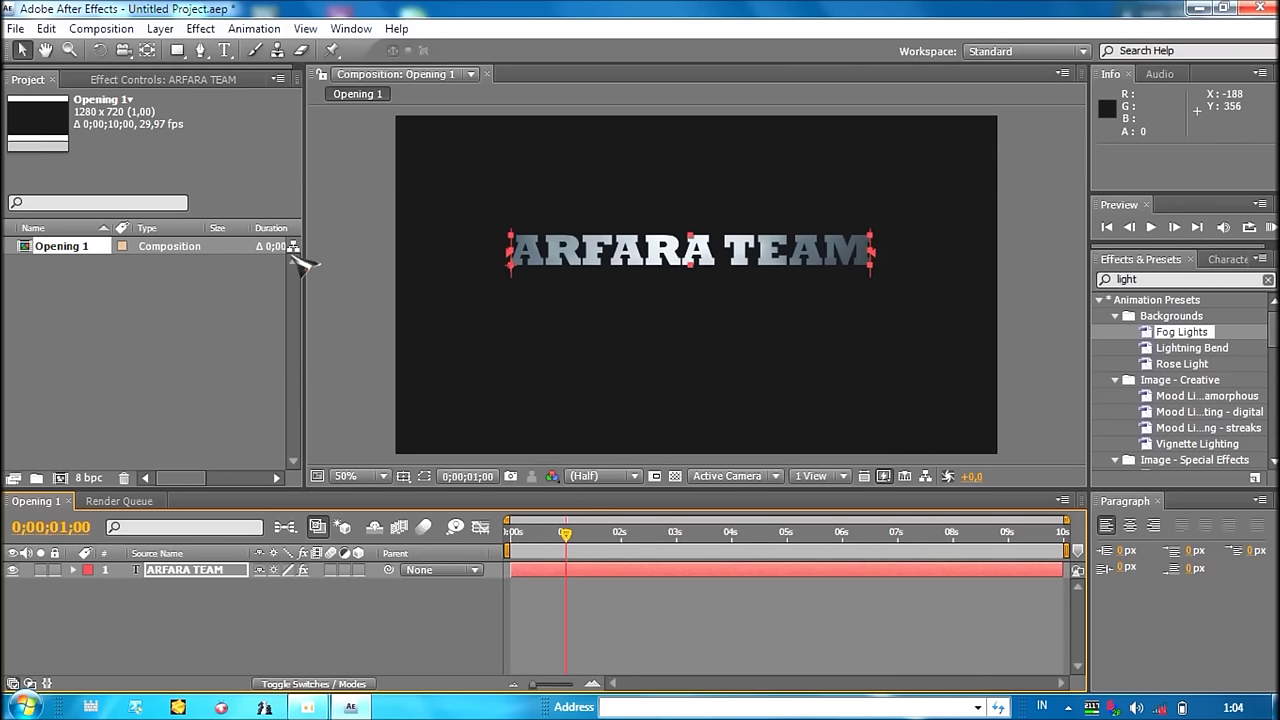
# With the Type tool, undo an accidental 72 px size change and start new text below the title
pyautogui.click(226, 51)
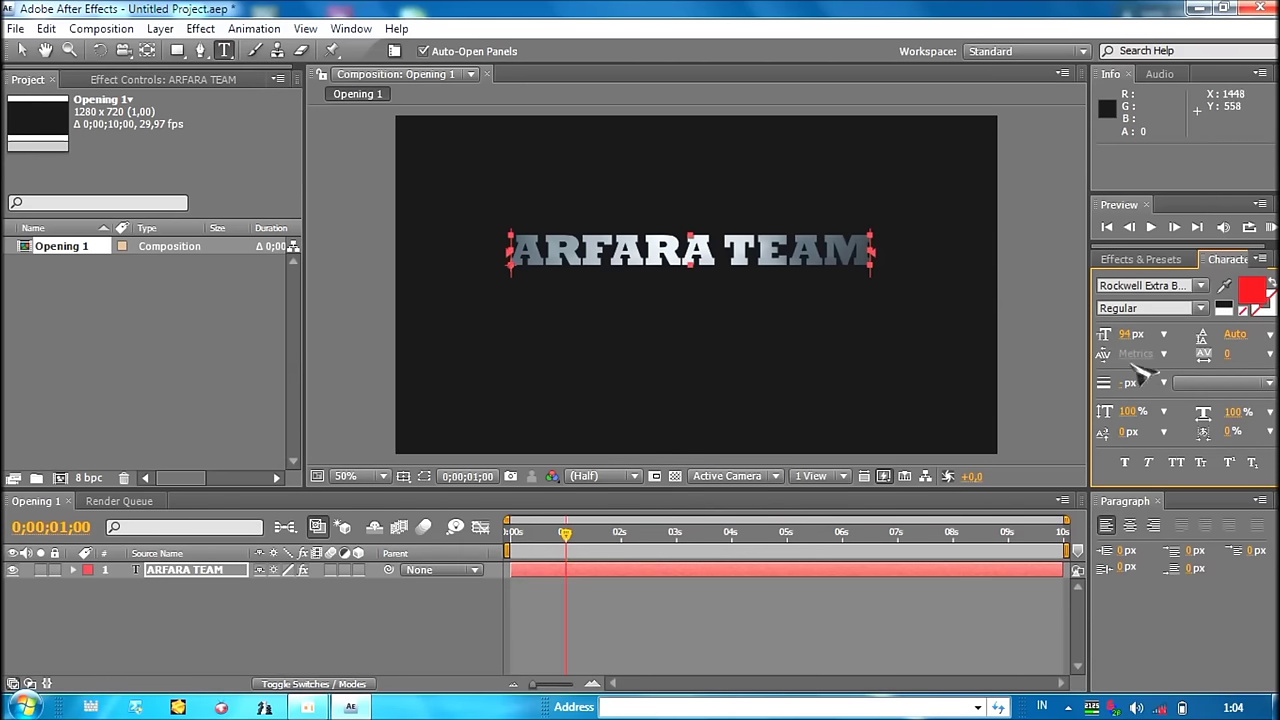
pyautogui.moveTo(1125, 334); pyautogui.dragTo(1103, 334)
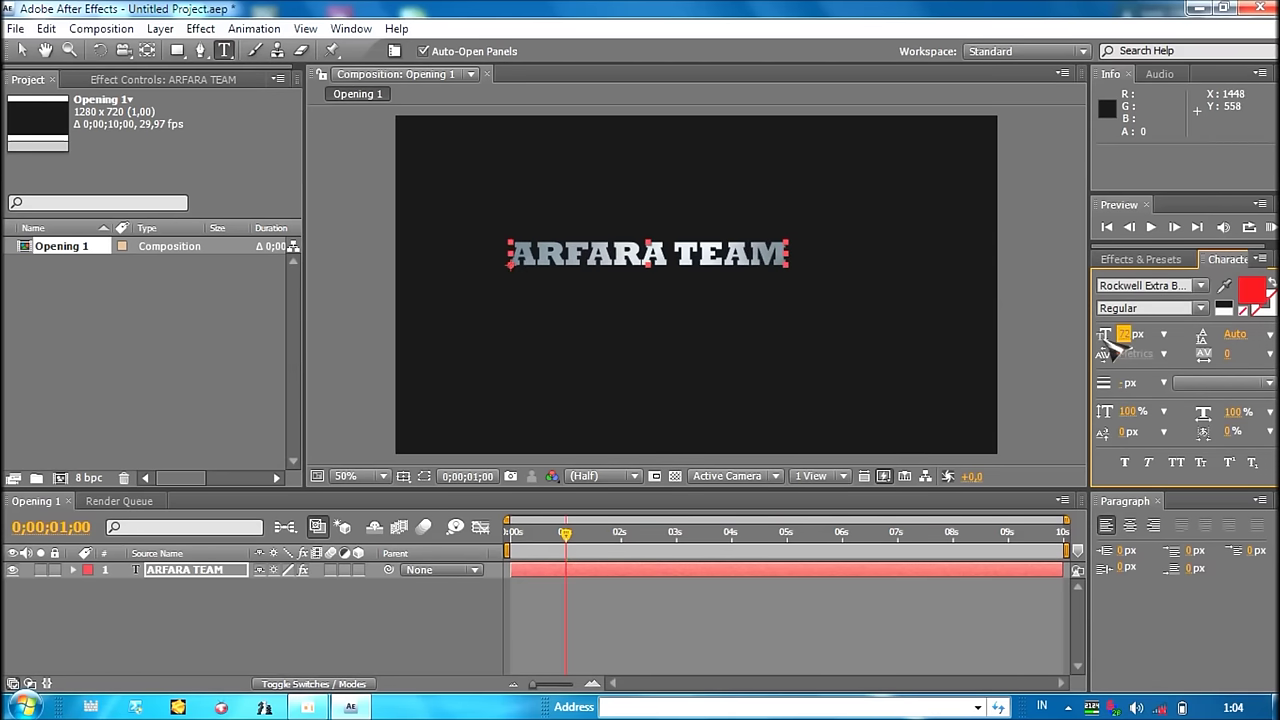
pyautogui.hotkey('ctrl', 'z')
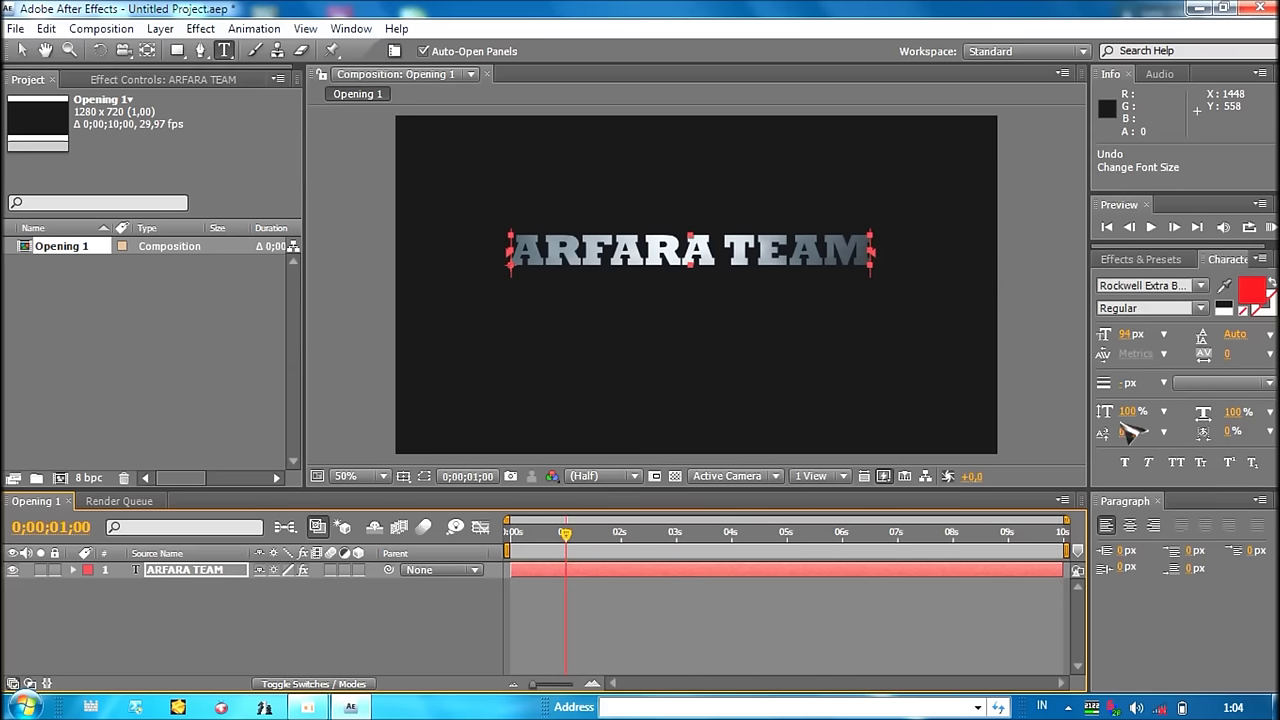
pyautogui.click(619, 337)
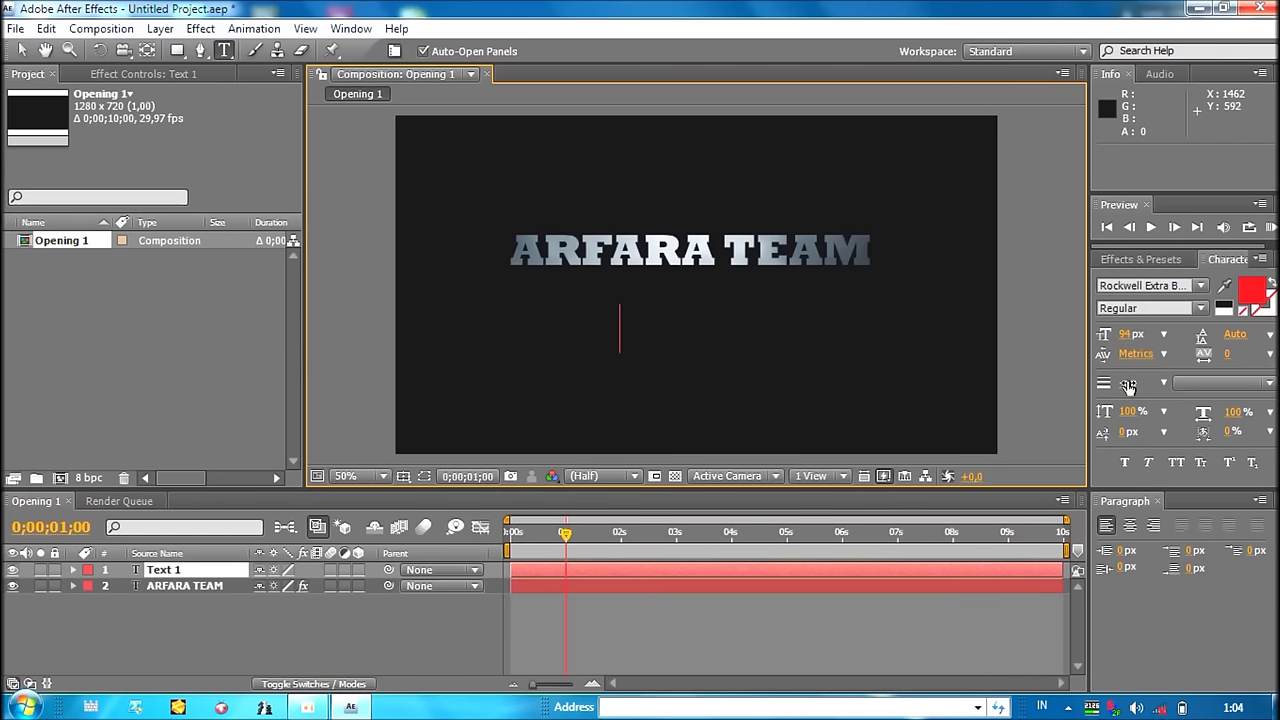
# Type 'MEMPERSEMBAHKAN' in 58 px Segoe Script and drag it under the title to 258, 424
pyautogui.click(1125, 335)
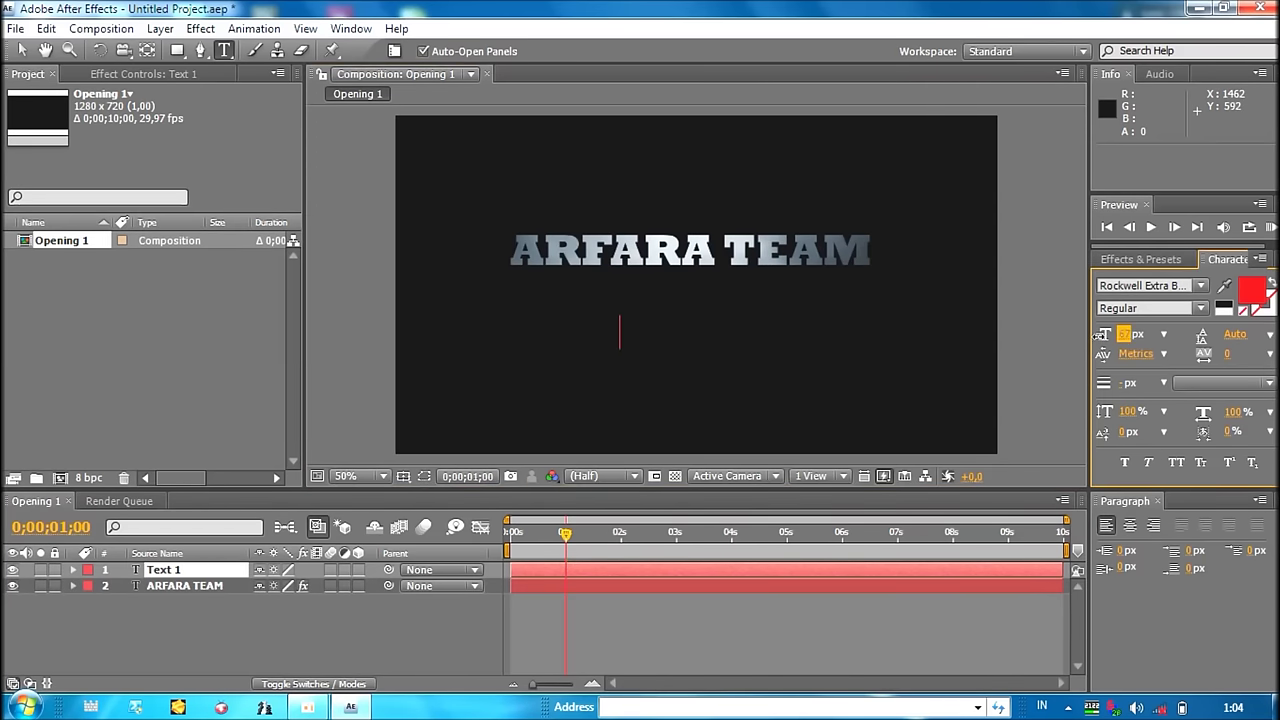
pyautogui.moveTo(1103, 334); pyautogui.dragTo(966, 365)
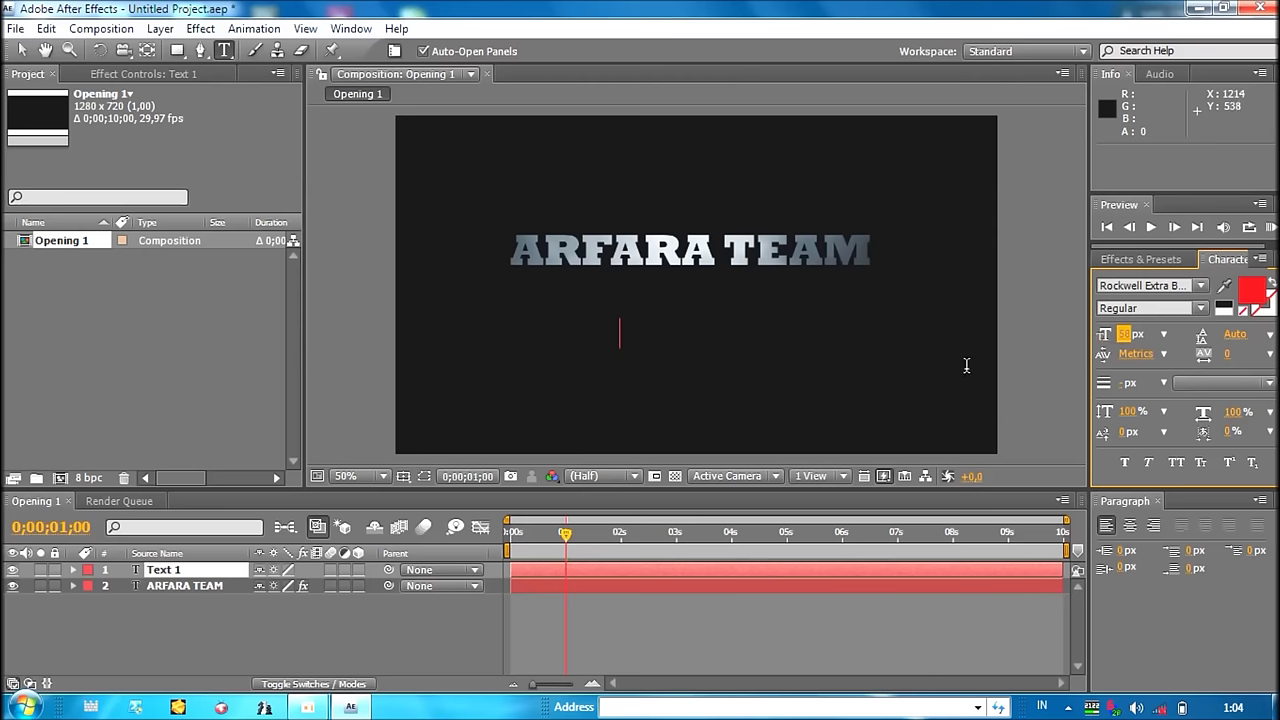
pyautogui.click(1200, 286)
pyautogui.click(1130, 372)
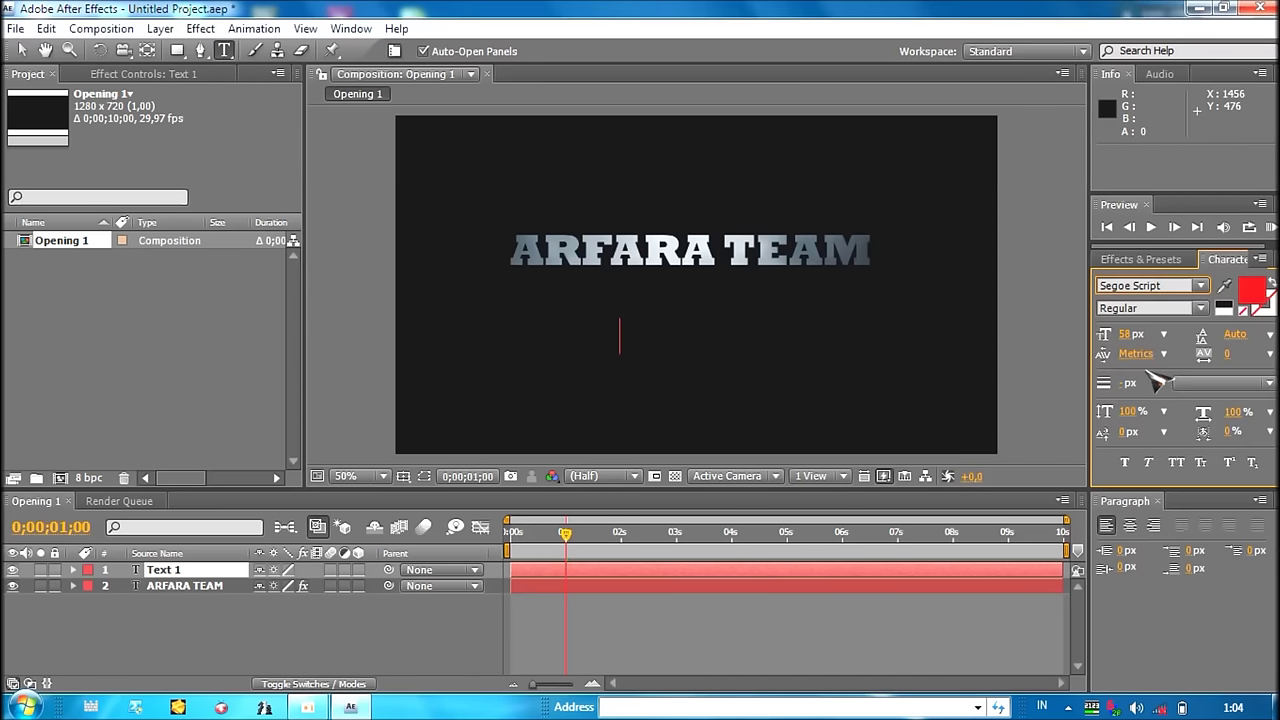
pyautogui.write('M')
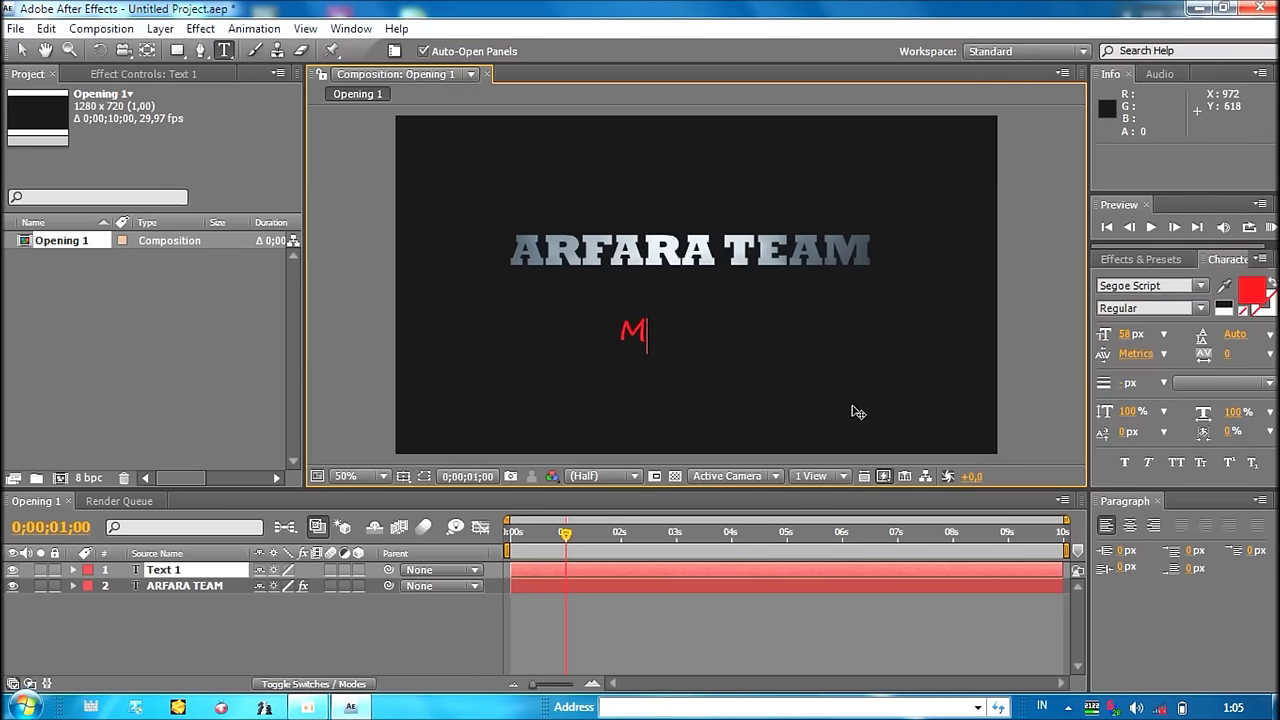
pyautogui.write('e')
pyautogui.press('BackSpace')
pyautogui.write('MP')
pyautogui.write('ERS ')
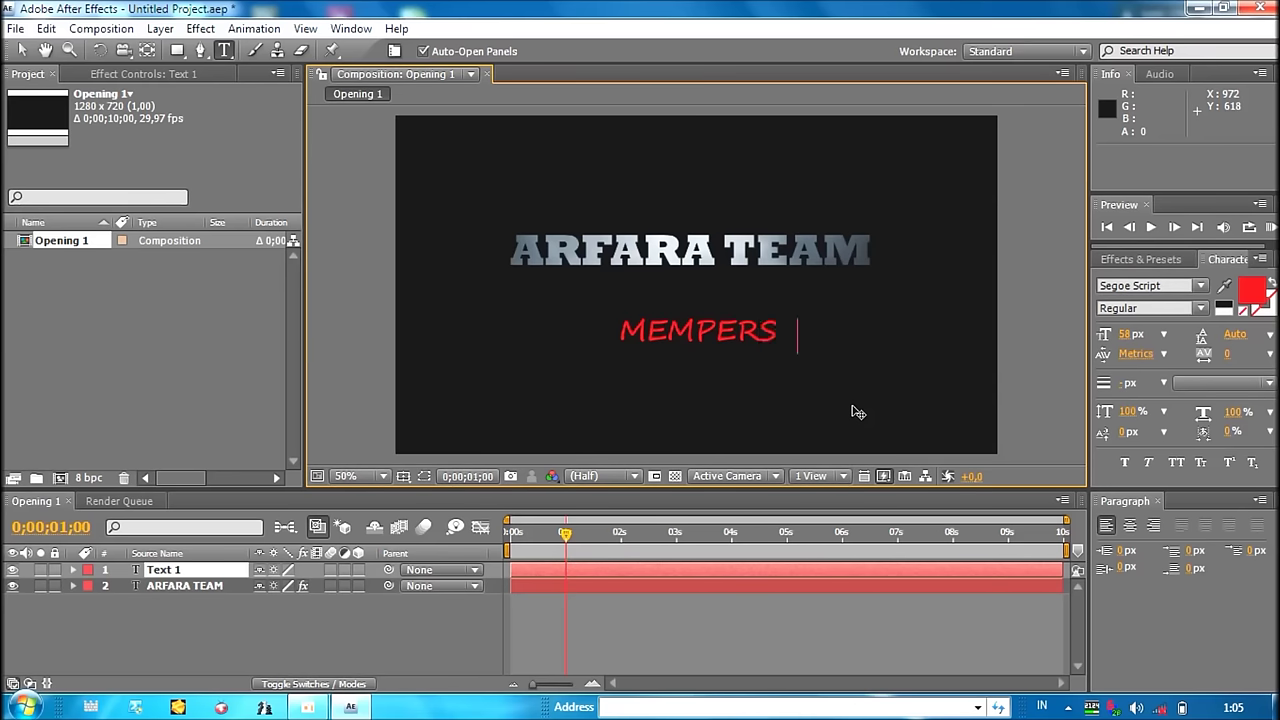
pyautogui.write('MBAHKAN')
pyautogui.moveTo(880, 391); pyautogui.dragTo(775, 366)
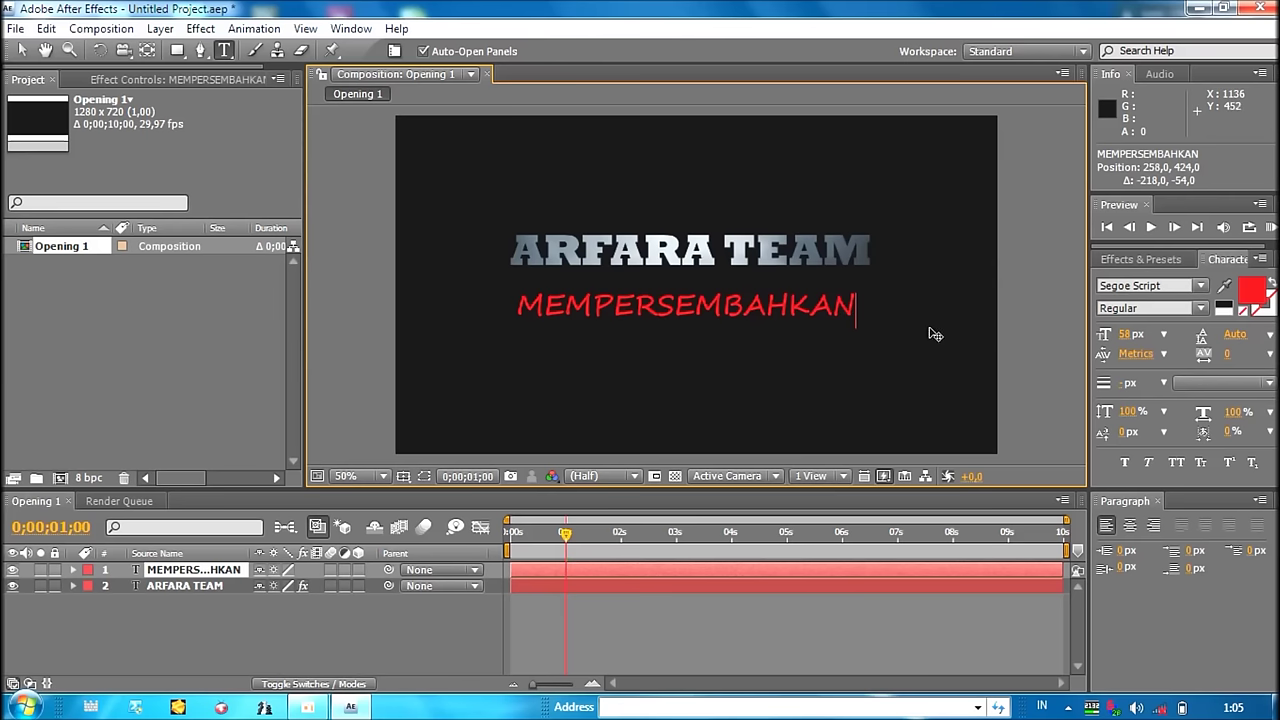
pyautogui.click(1200, 286)
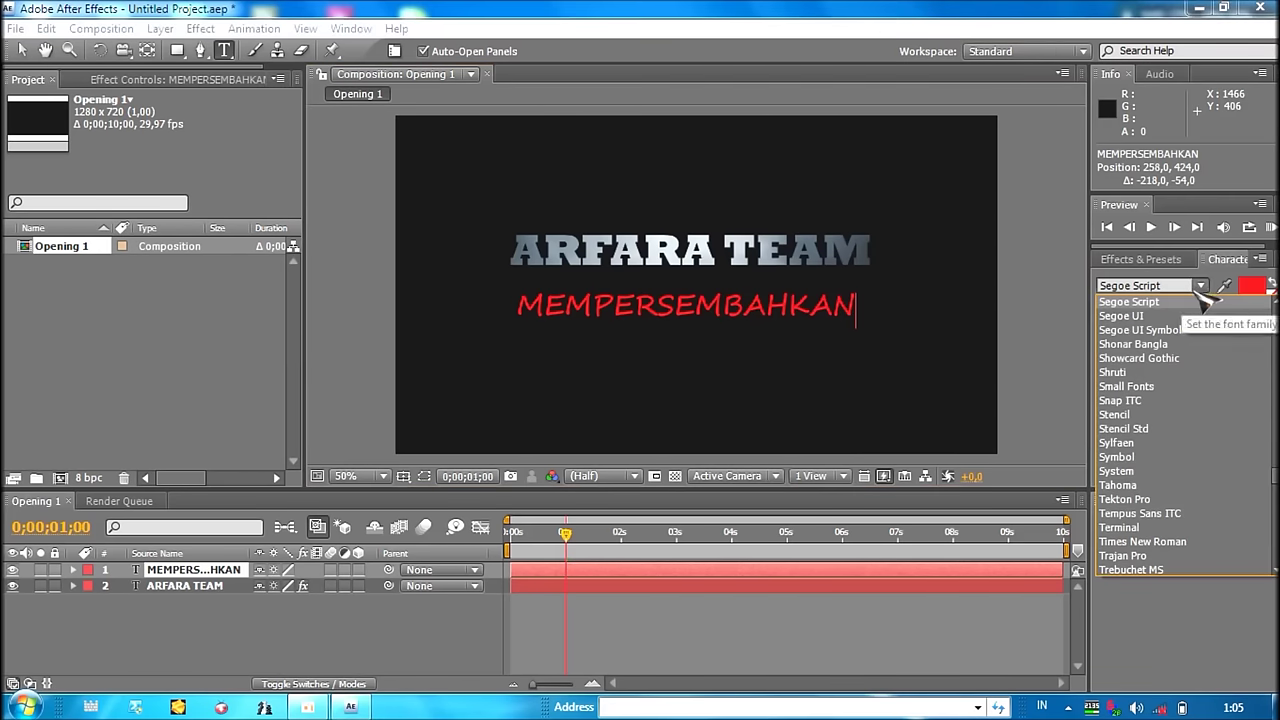
# Select the MEMPERSEMBAHKAN text and switch its font to Shruti, then return to the Selection tool
pyautogui.click(1158, 429)
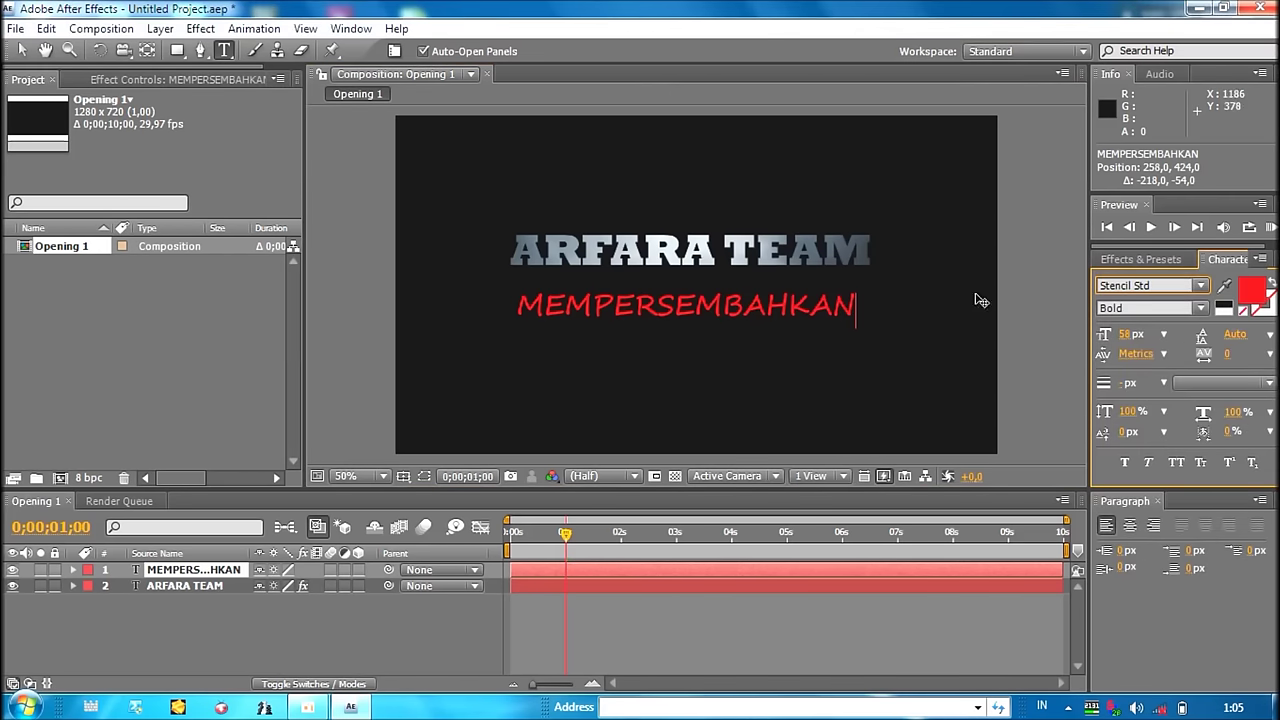
pyautogui.click(870, 296)
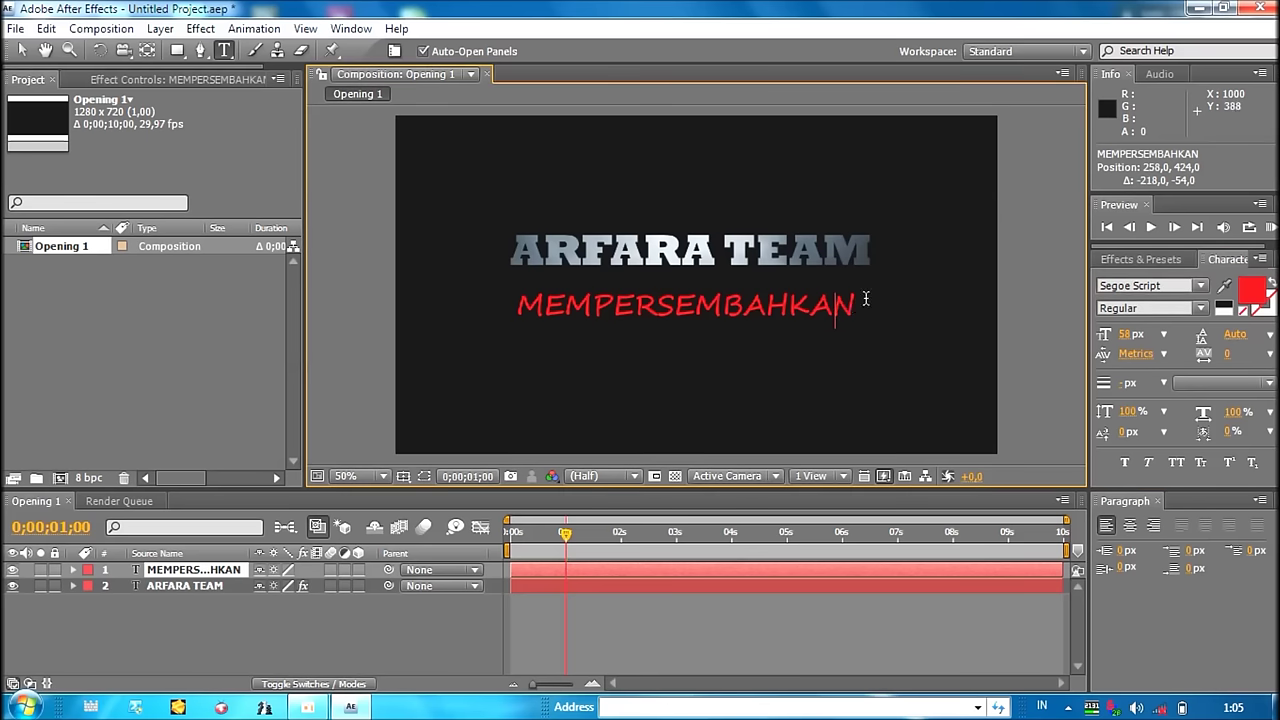
pyautogui.moveTo(863, 298)
pyautogui.mouseDown()
pyautogui.moveTo(639, 326)
pyautogui.moveTo(486, 315)
pyautogui.mouseUp()
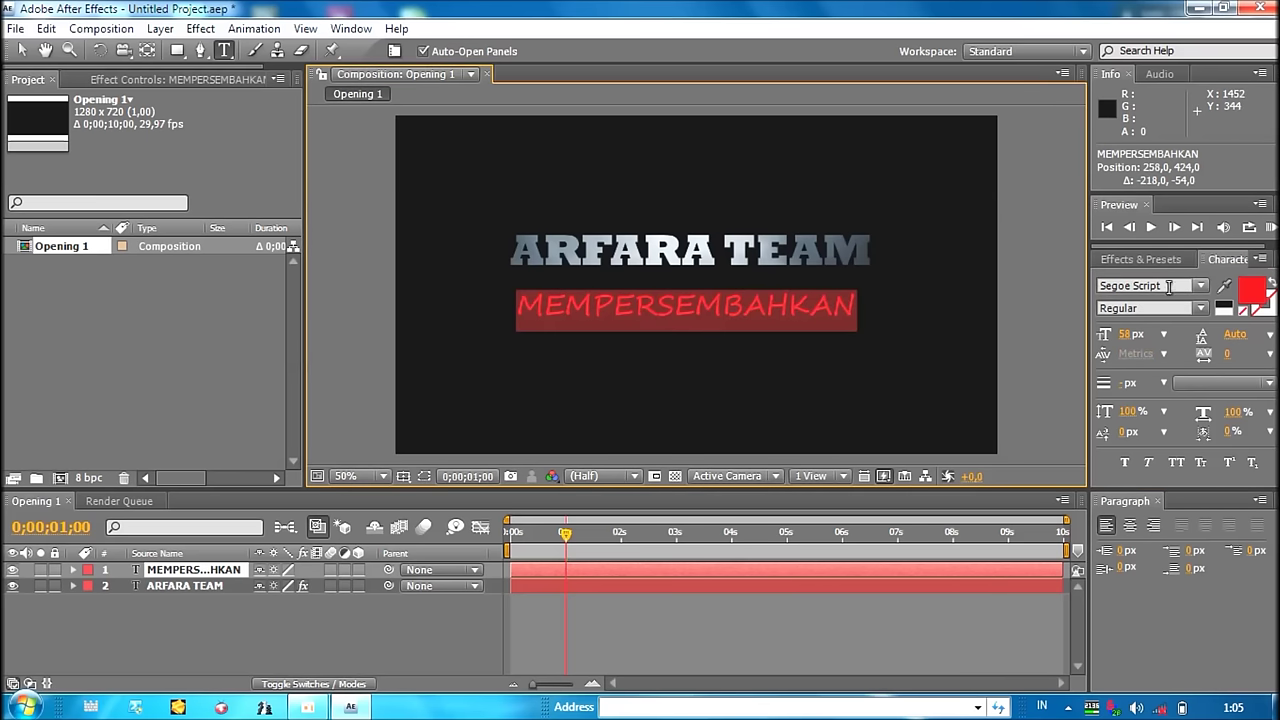
pyautogui.click(1200, 286)
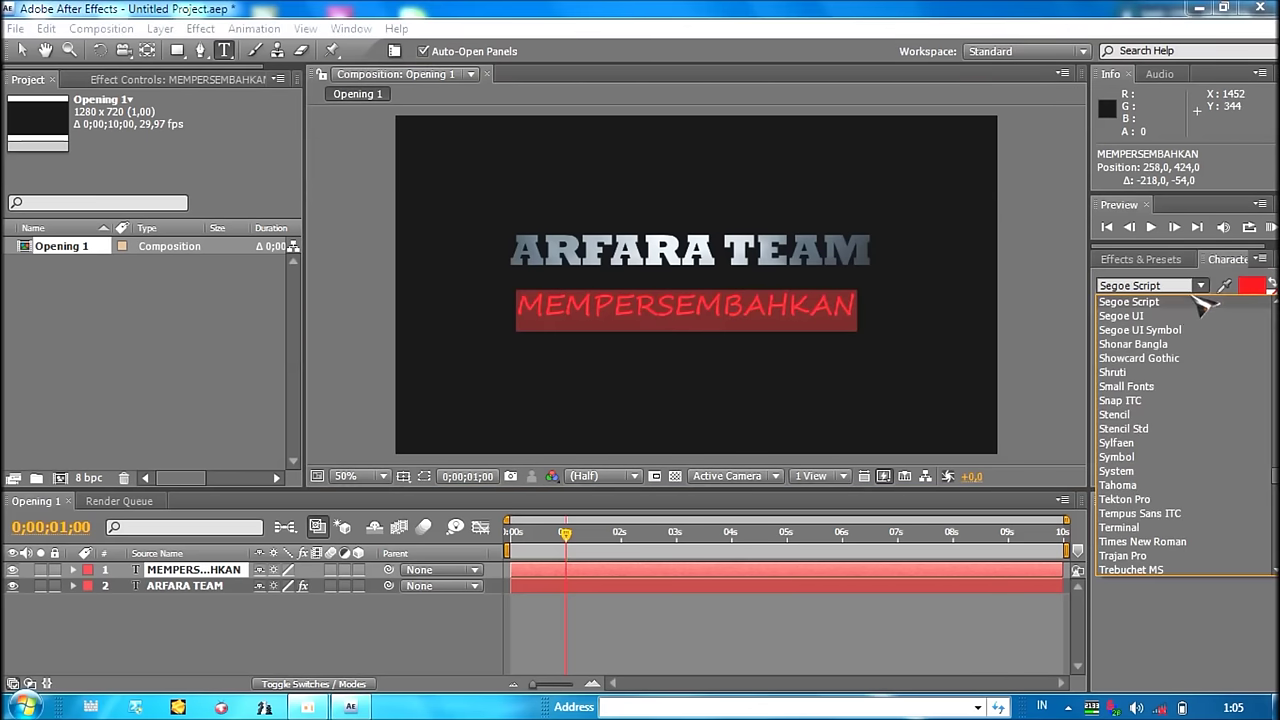
pyautogui.click(1183, 372)
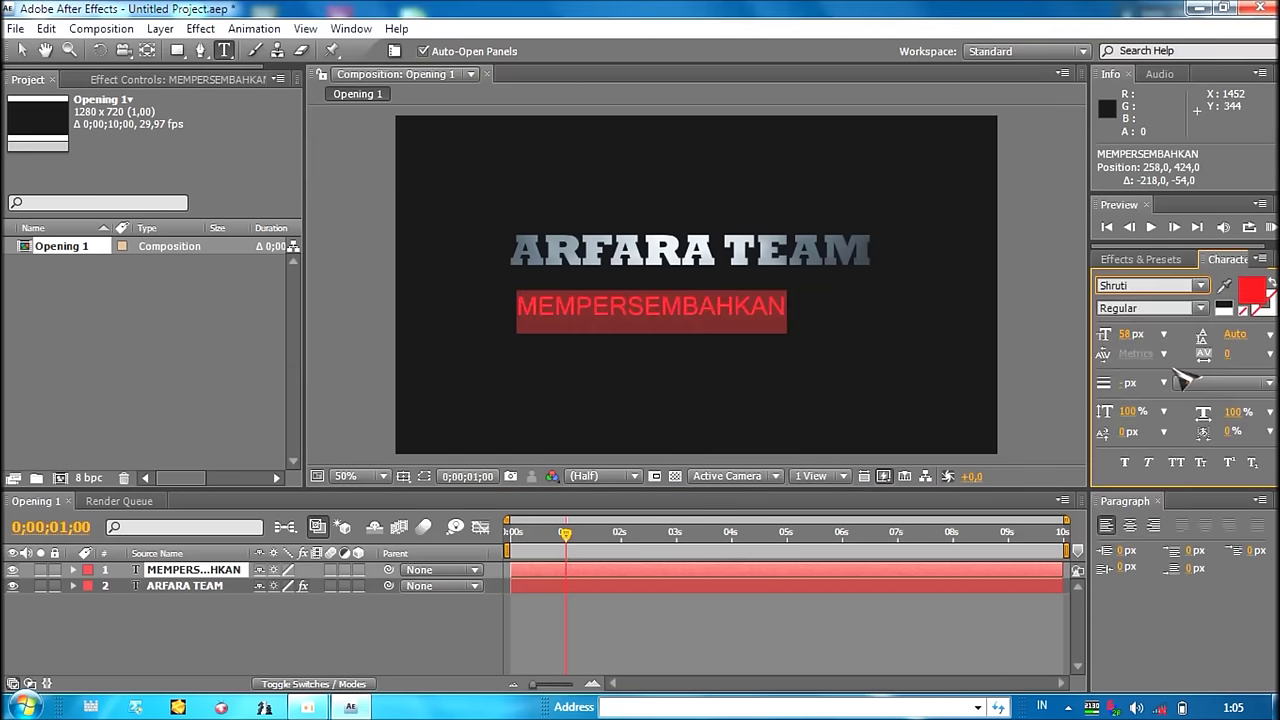
pyautogui.click(750, 314)
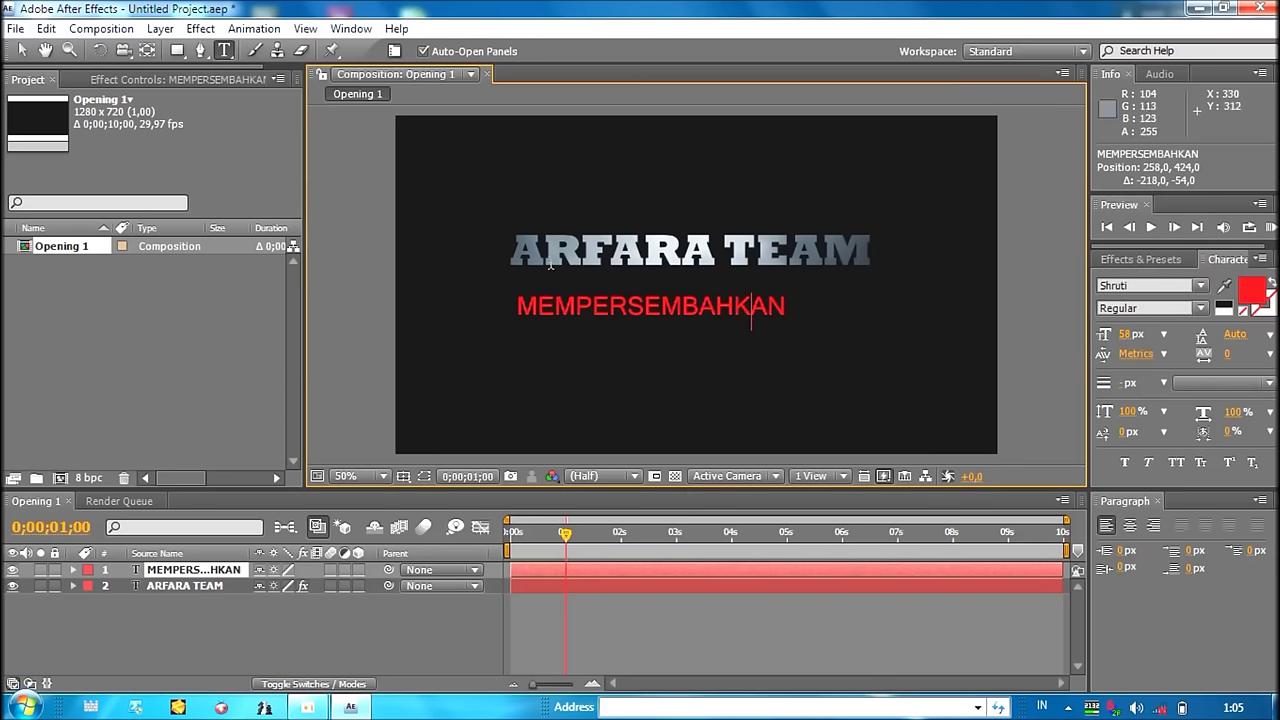
pyautogui.click(22, 50)
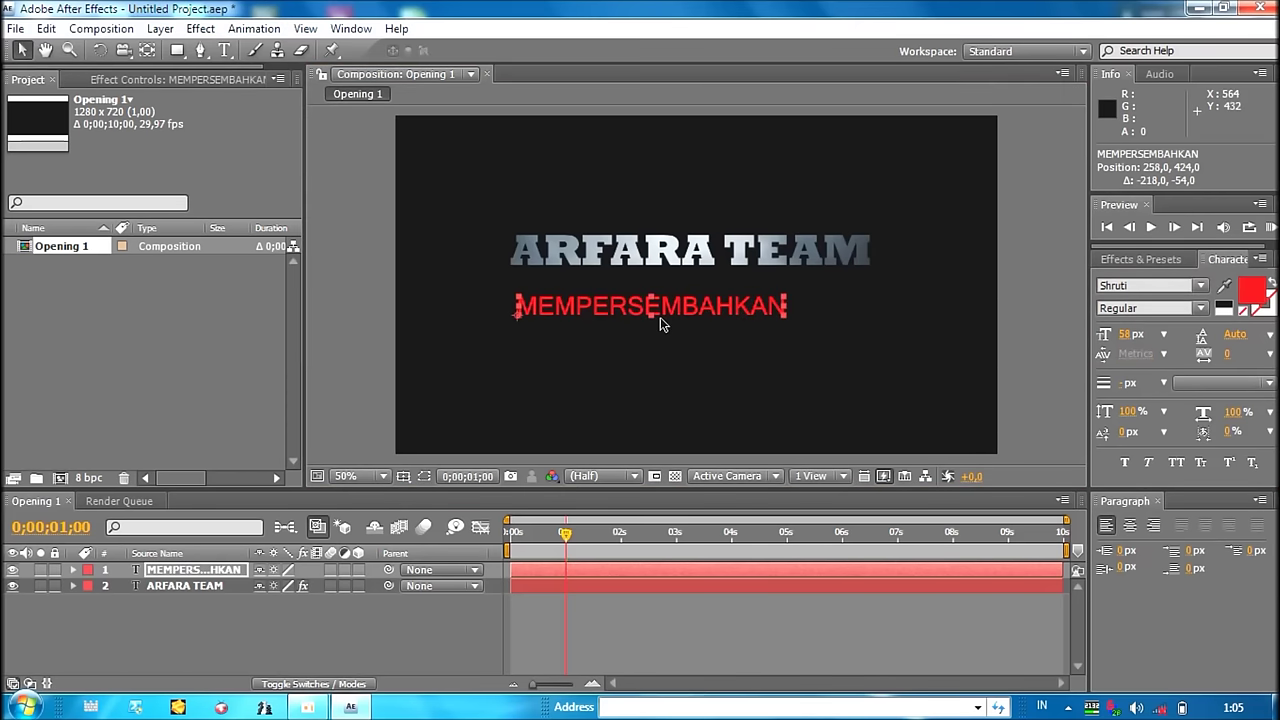
# Move the MEMPERSEMBAHKAN subtitle up, squash and narrow it, and centre it under ARFARA TEAM
pyautogui.moveTo(691, 307); pyautogui.dragTo(797, 294)
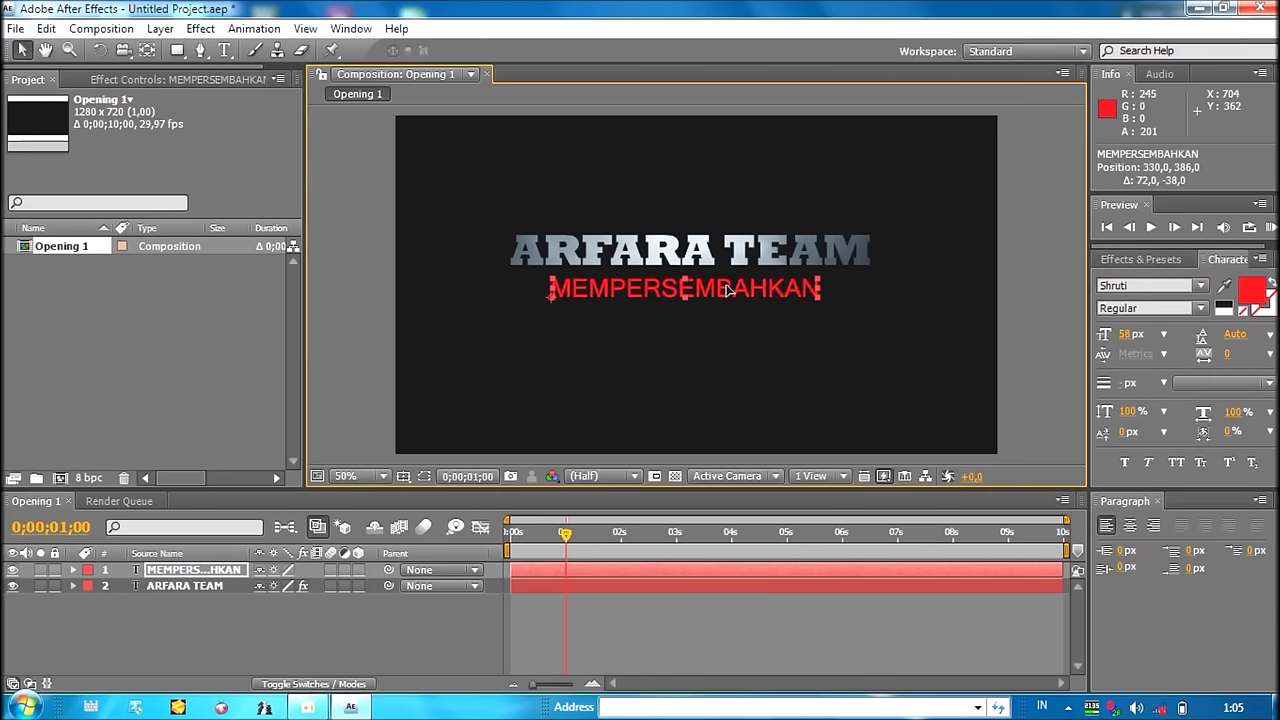
pyautogui.moveTo(687, 283); pyautogui.dragTo(687, 292)
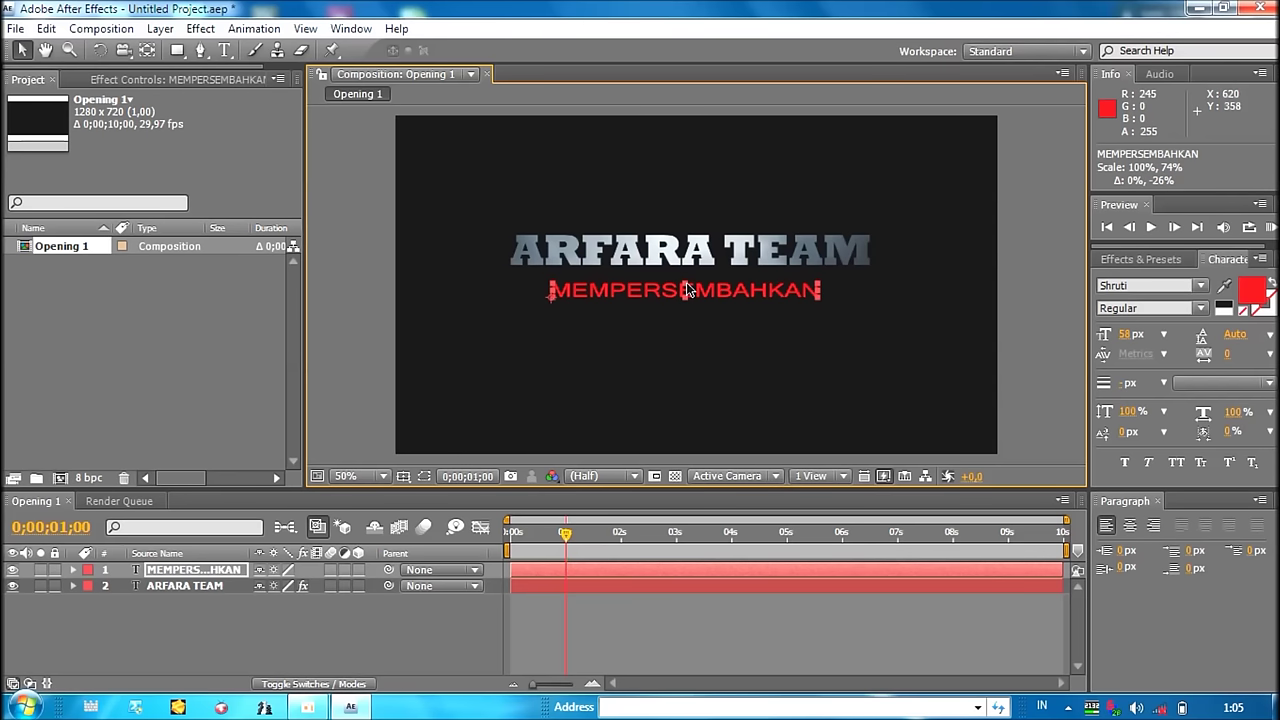
pyautogui.moveTo(818, 289); pyautogui.dragTo(773, 289)
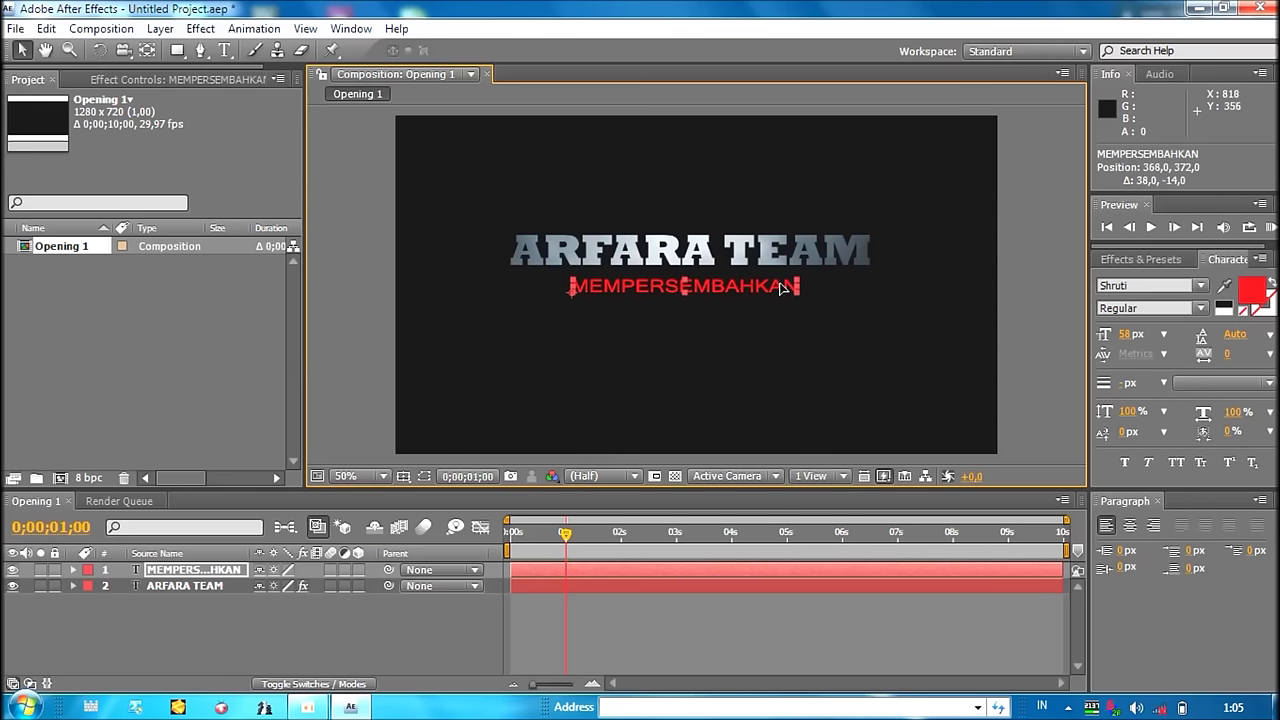
pyautogui.moveTo(773, 289); pyautogui.dragTo(783, 296)
# Stretch the ARFARA TEAM title taller and nudge it slightly down
pyautogui.click(753, 253)
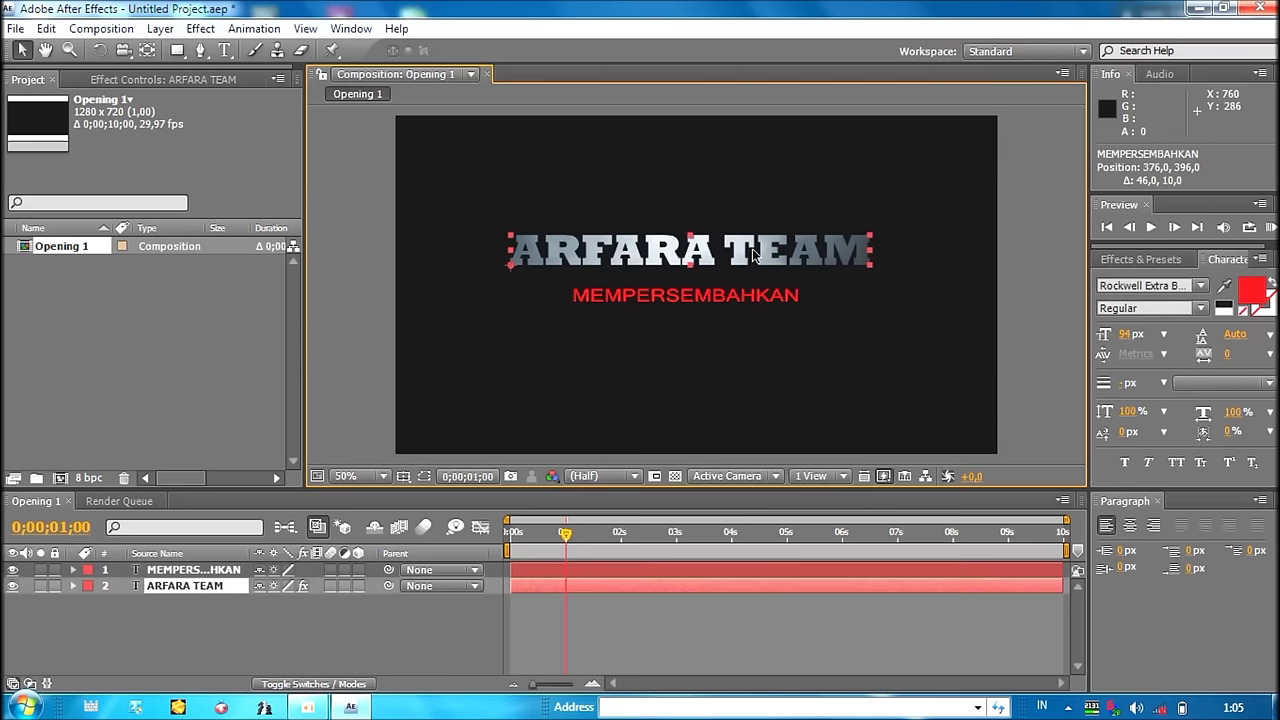
pyautogui.moveTo(690, 237); pyautogui.dragTo(690, 232)
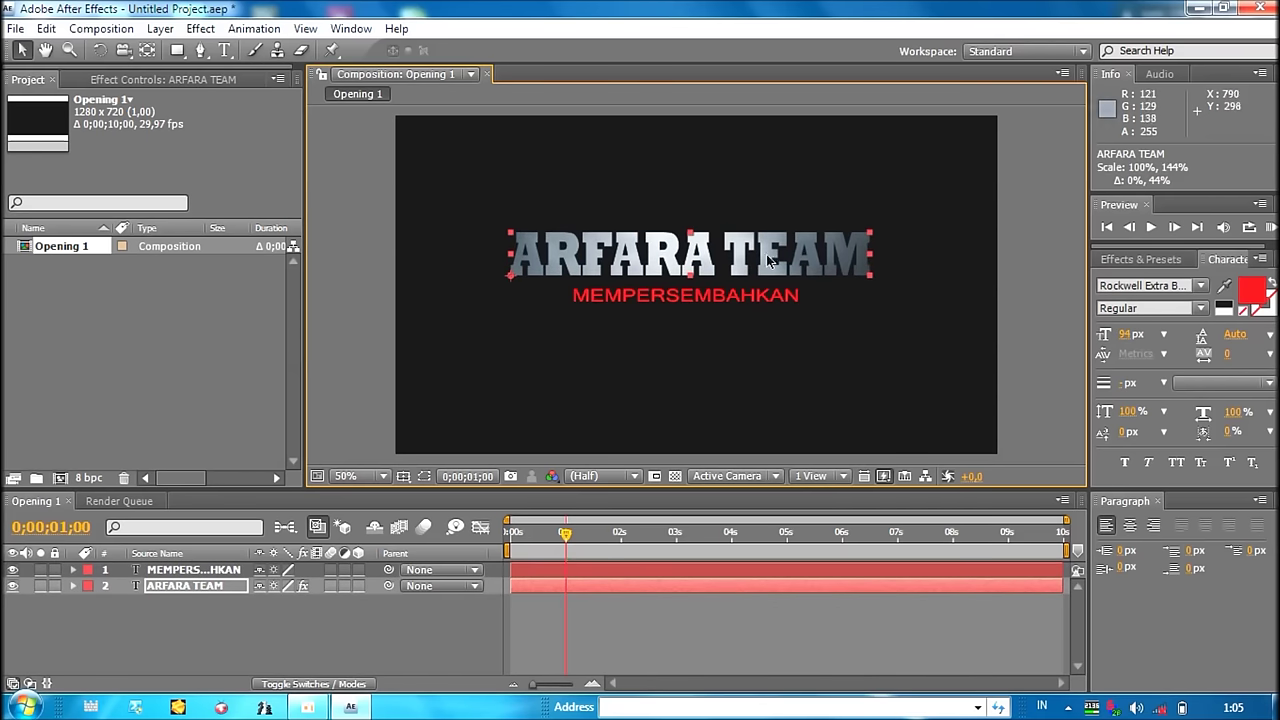
pyautogui.moveTo(767, 258); pyautogui.dragTo(767, 262)
# Fine-tune the subtitle's position and scale, then lower both titles together
pyautogui.click(765, 298)
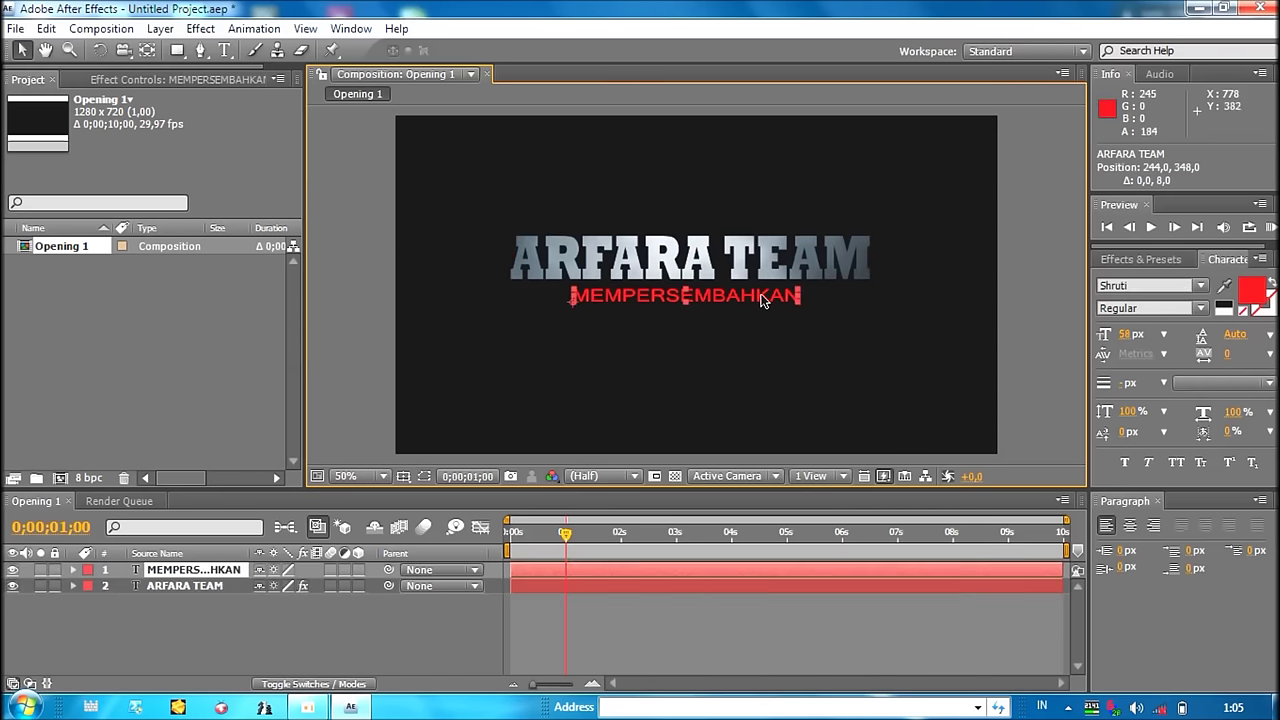
pyautogui.moveTo(687, 296); pyautogui.dragTo(717, 303)
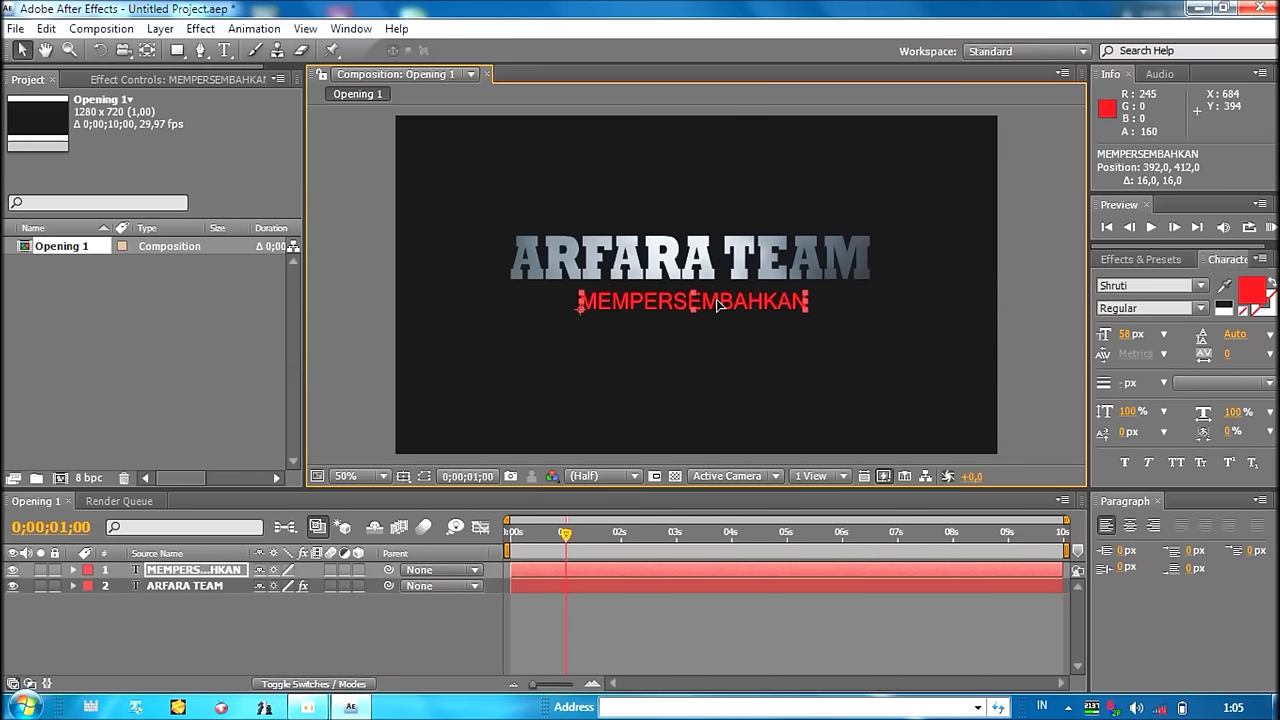
pyautogui.moveTo(803, 299); pyautogui.dragTo(802, 300)
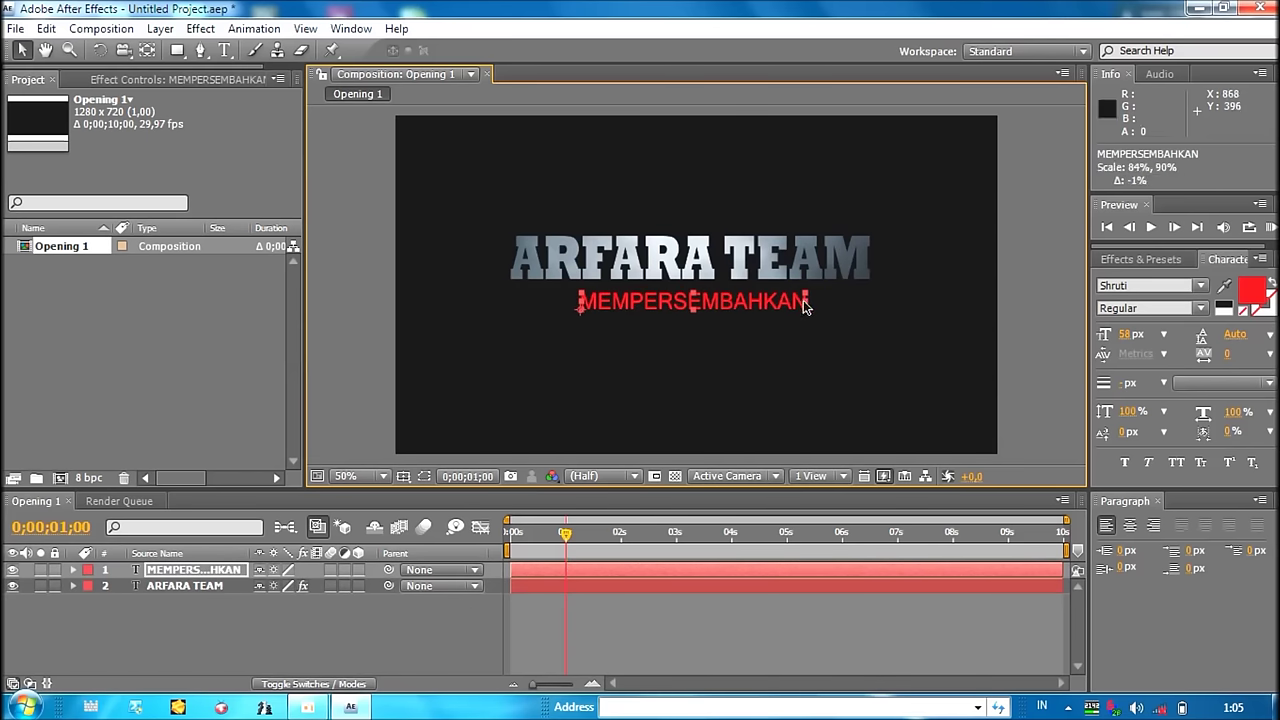
pyautogui.keyDown('shift'); pyautogui.click(229, 585); pyautogui.keyUp('shift')
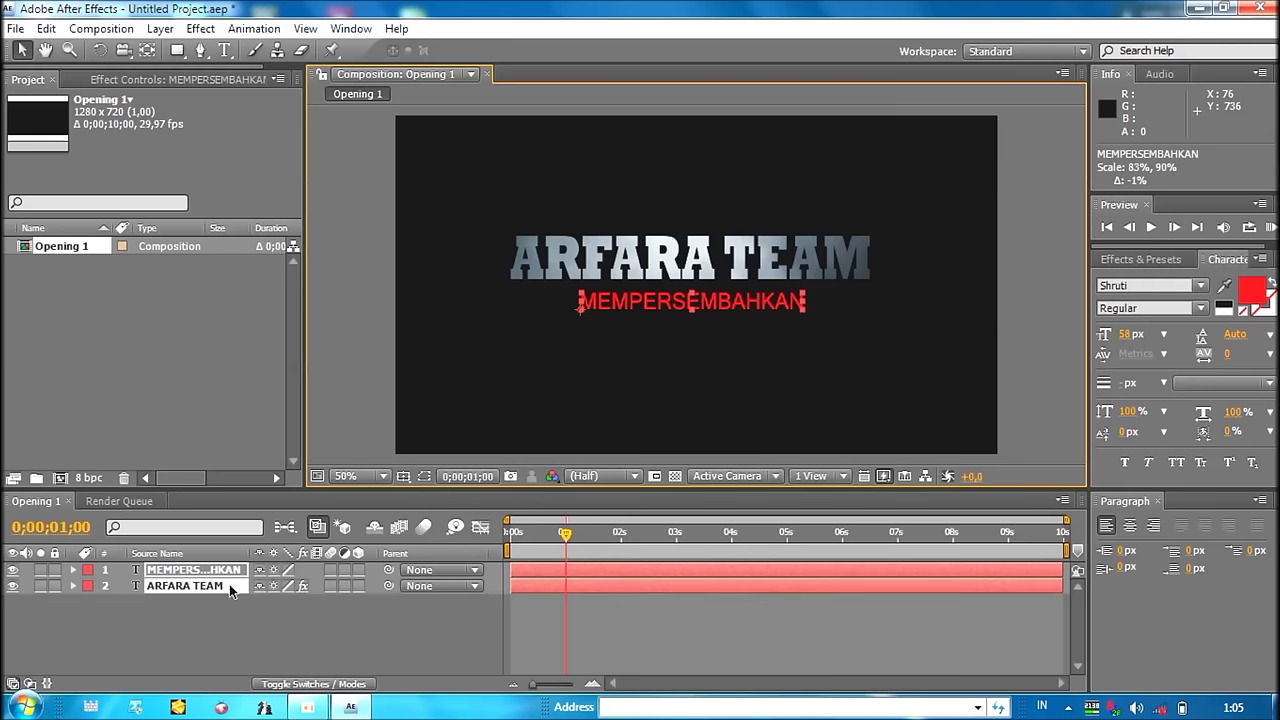
pyautogui.moveTo(736, 287); pyautogui.dragTo(738, 301)
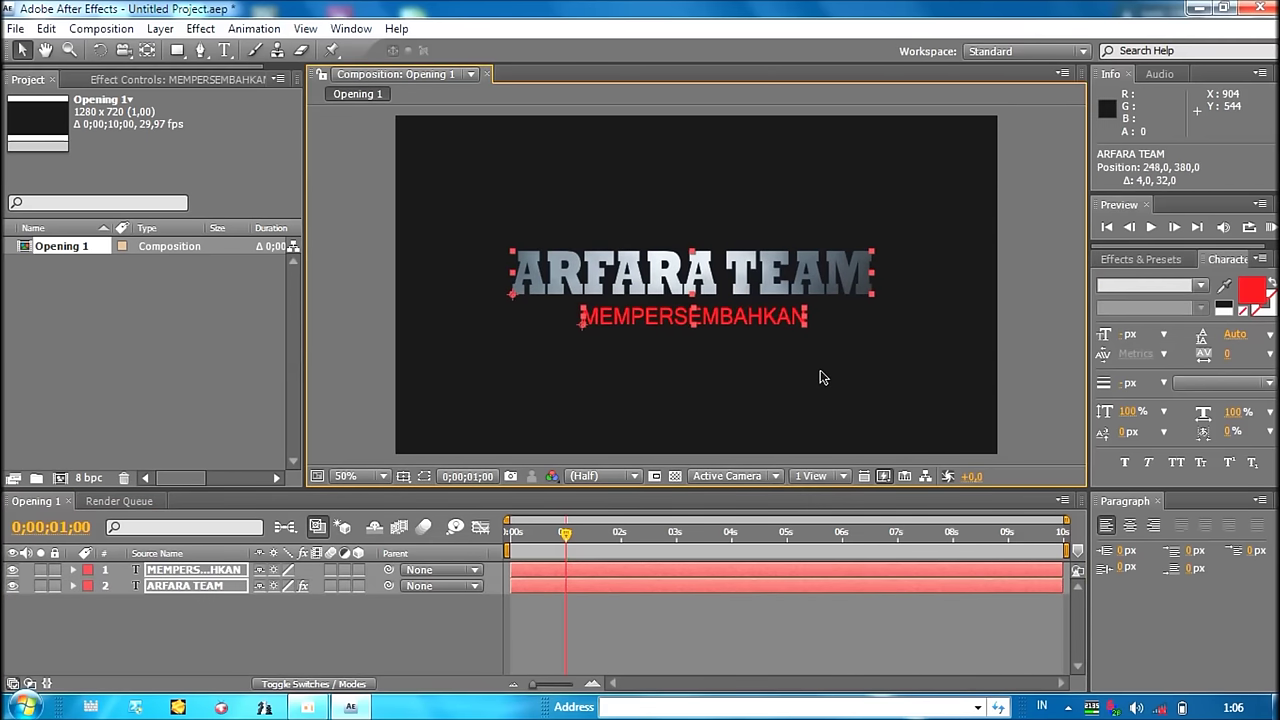
# Add an Opacity animator to the MEMPERSEMBAHKAN layer at about 3 seconds
pyautogui.click(211, 567)
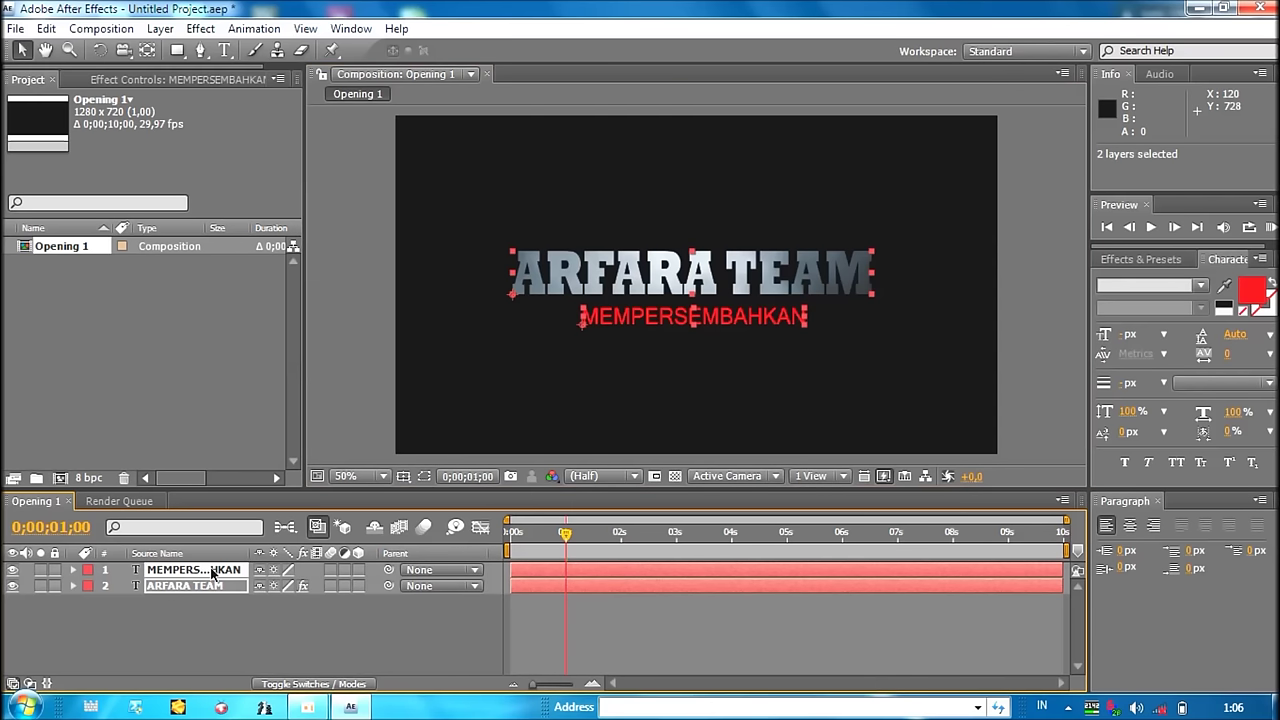
pyautogui.keyDown('ctrl'); pyautogui.click(158, 592); pyautogui.keyUp('ctrl')
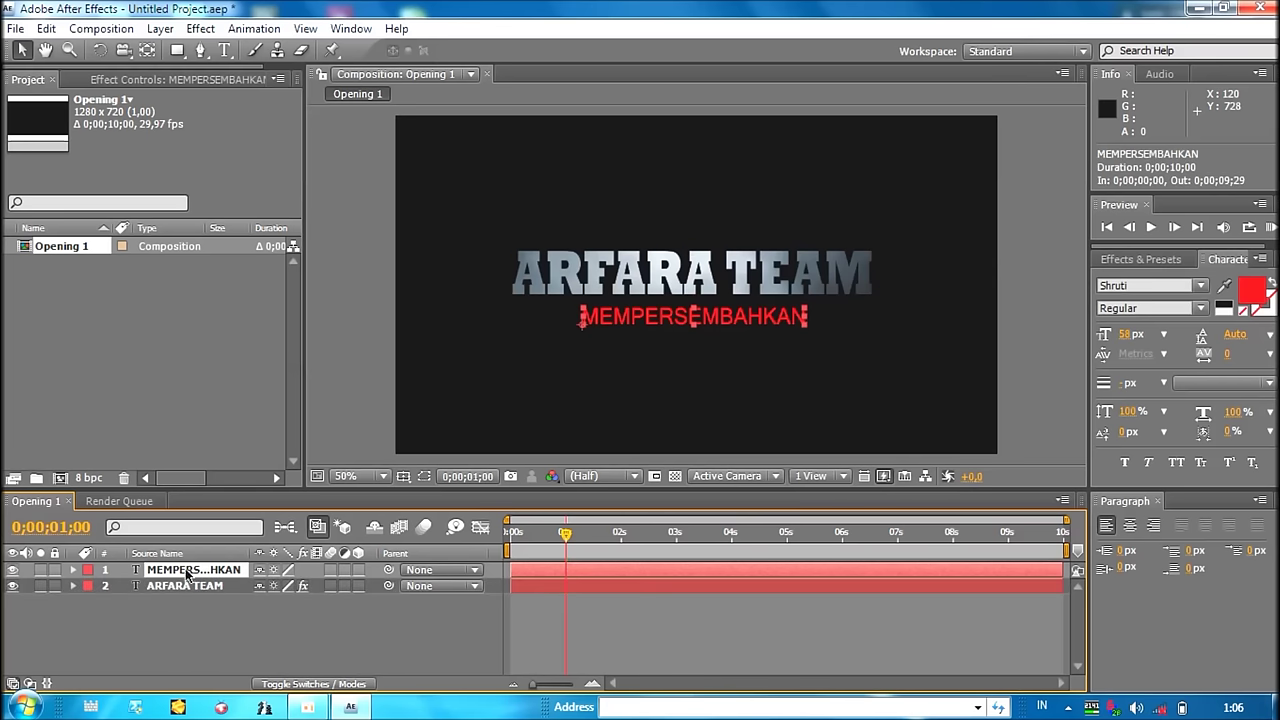
pyautogui.click(72, 569)
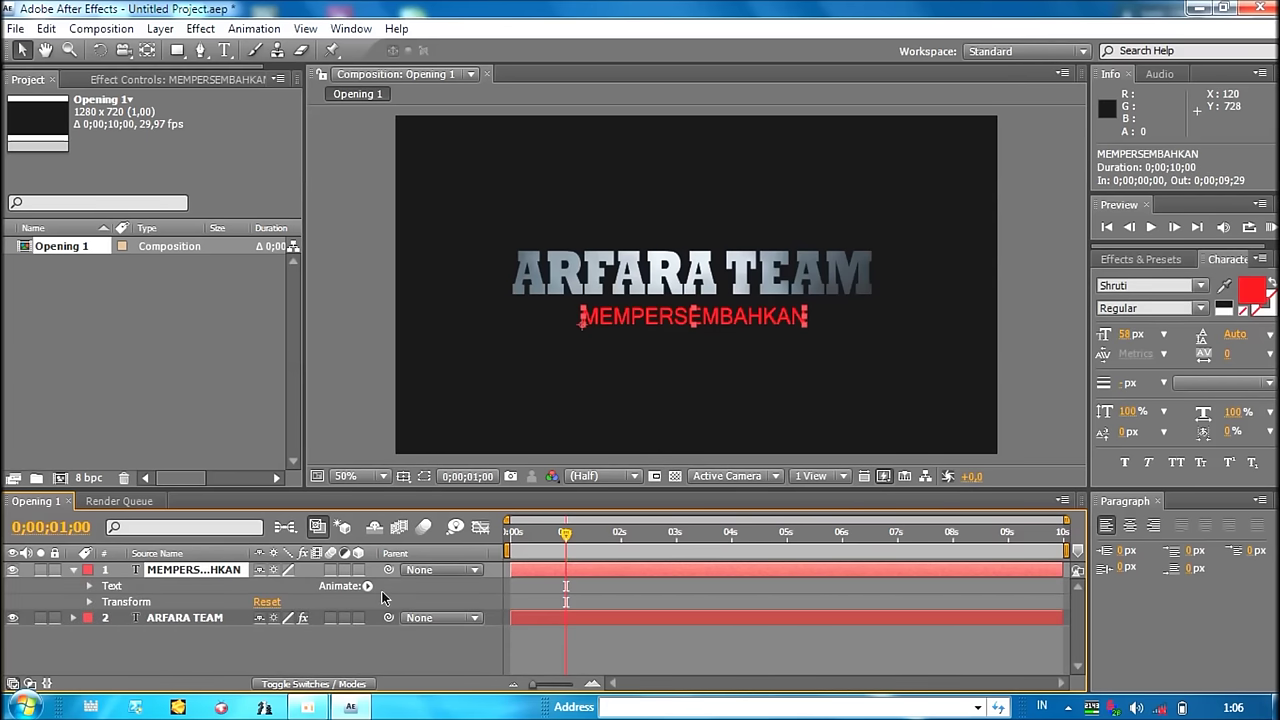
pyautogui.moveTo(565, 535); pyautogui.dragTo(676, 531)
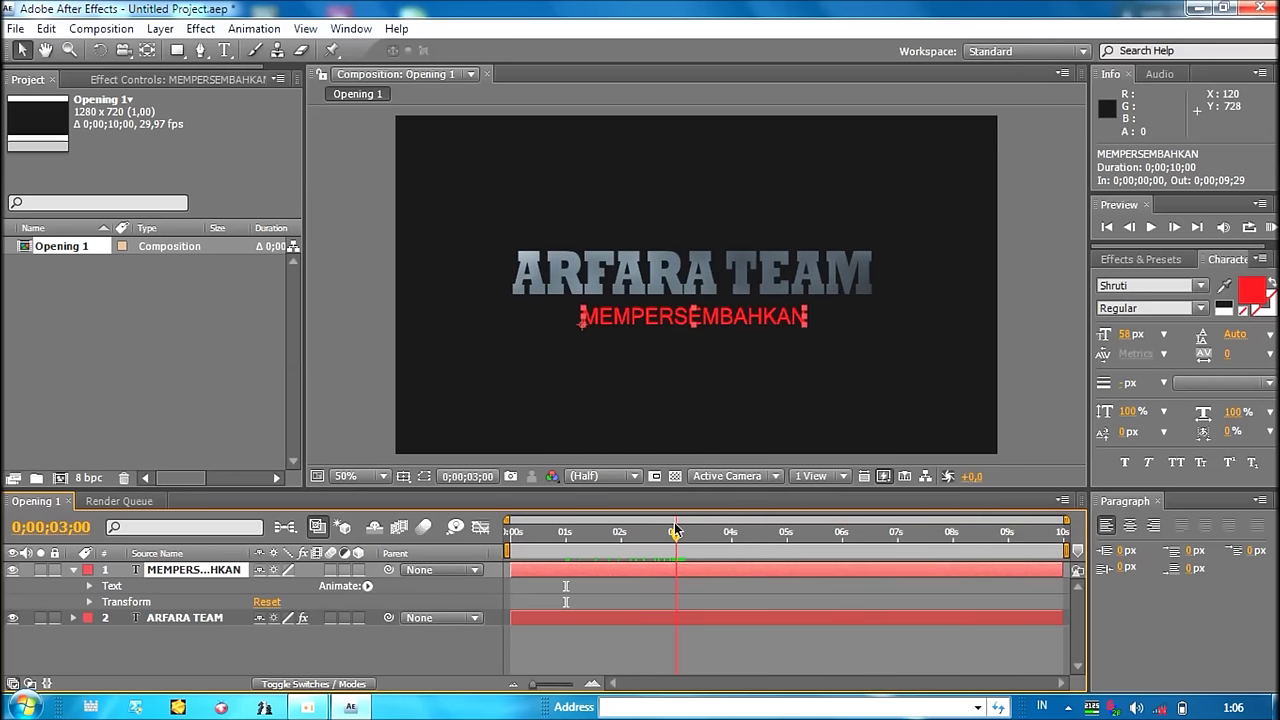
pyautogui.click(368, 586)
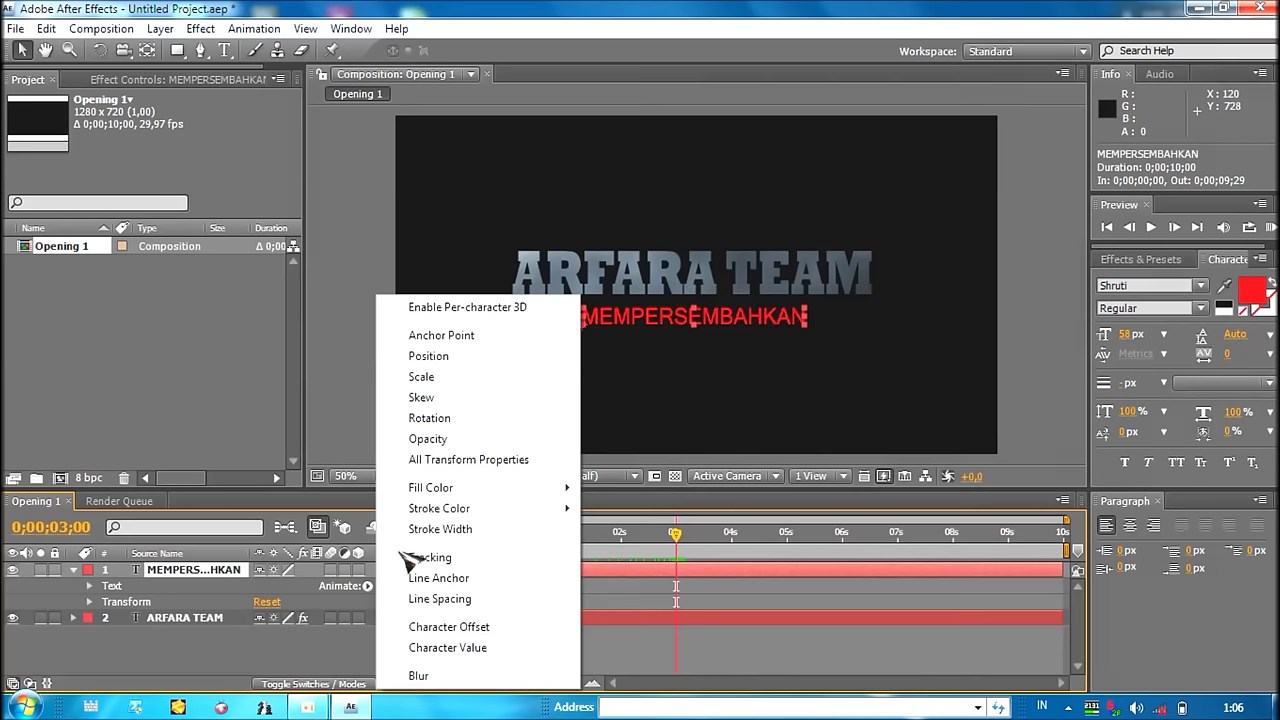
pyautogui.click(428, 439)
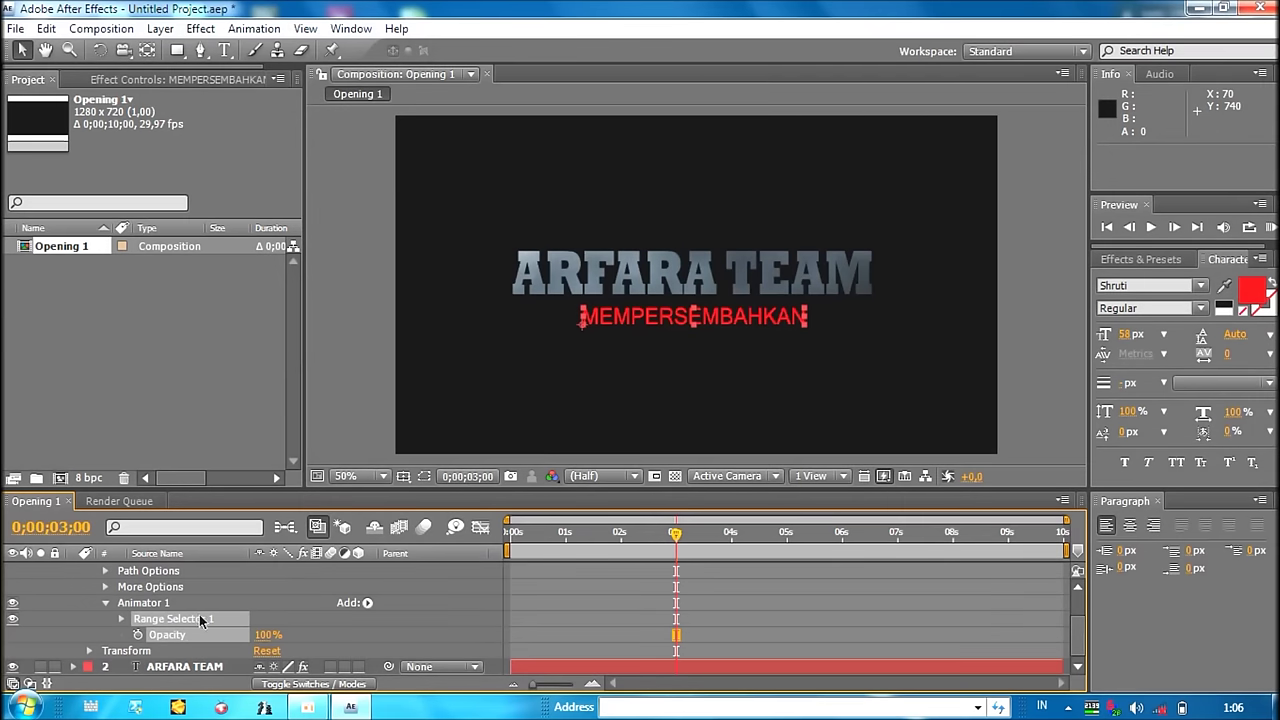
# Keyframe the subtitle's animator opacity from 0% at 3s to 100% at 4s, then scrub to check
pyautogui.click(138, 634)
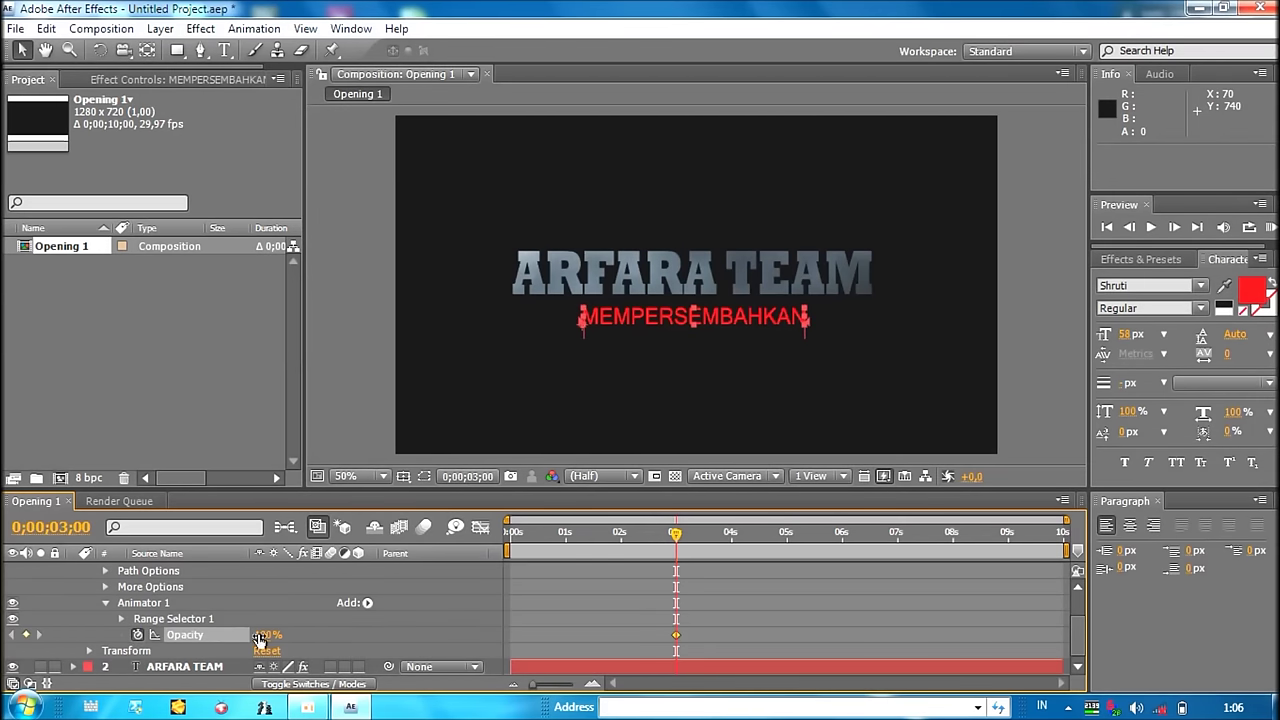
pyautogui.moveTo(265, 634); pyautogui.dragTo(155, 630)
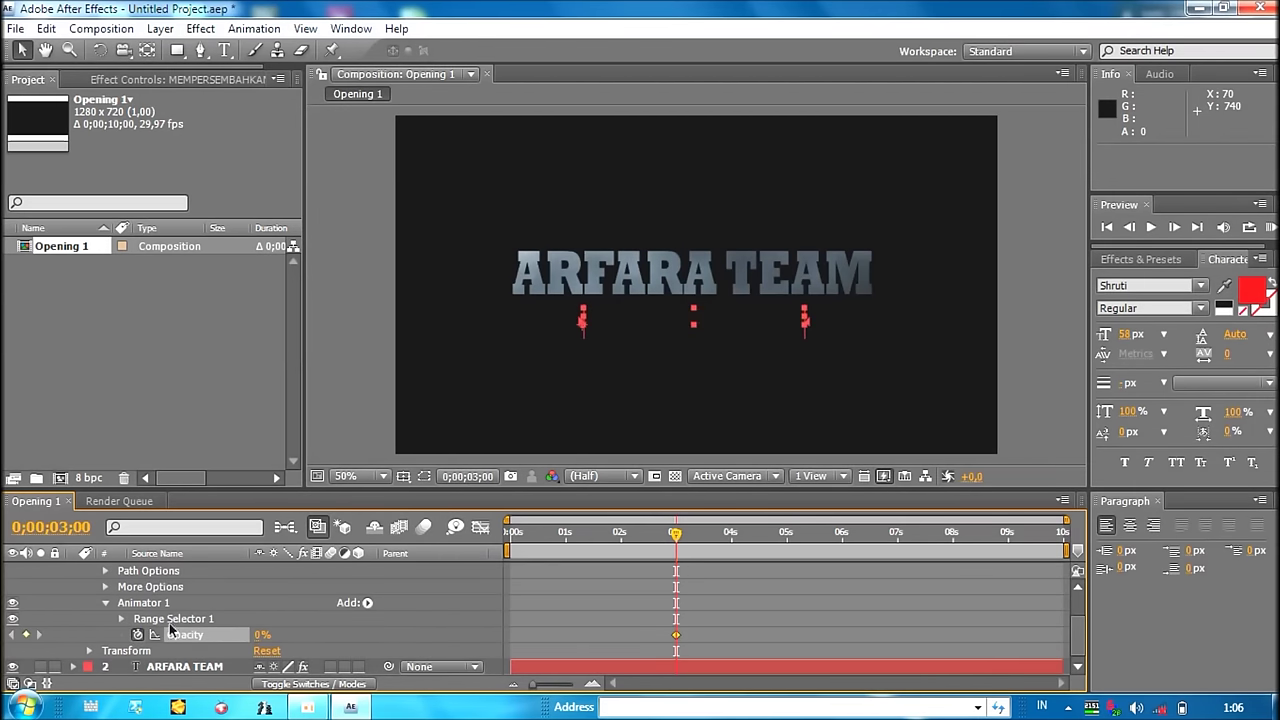
pyautogui.moveTo(679, 535); pyautogui.dragTo(734, 537)
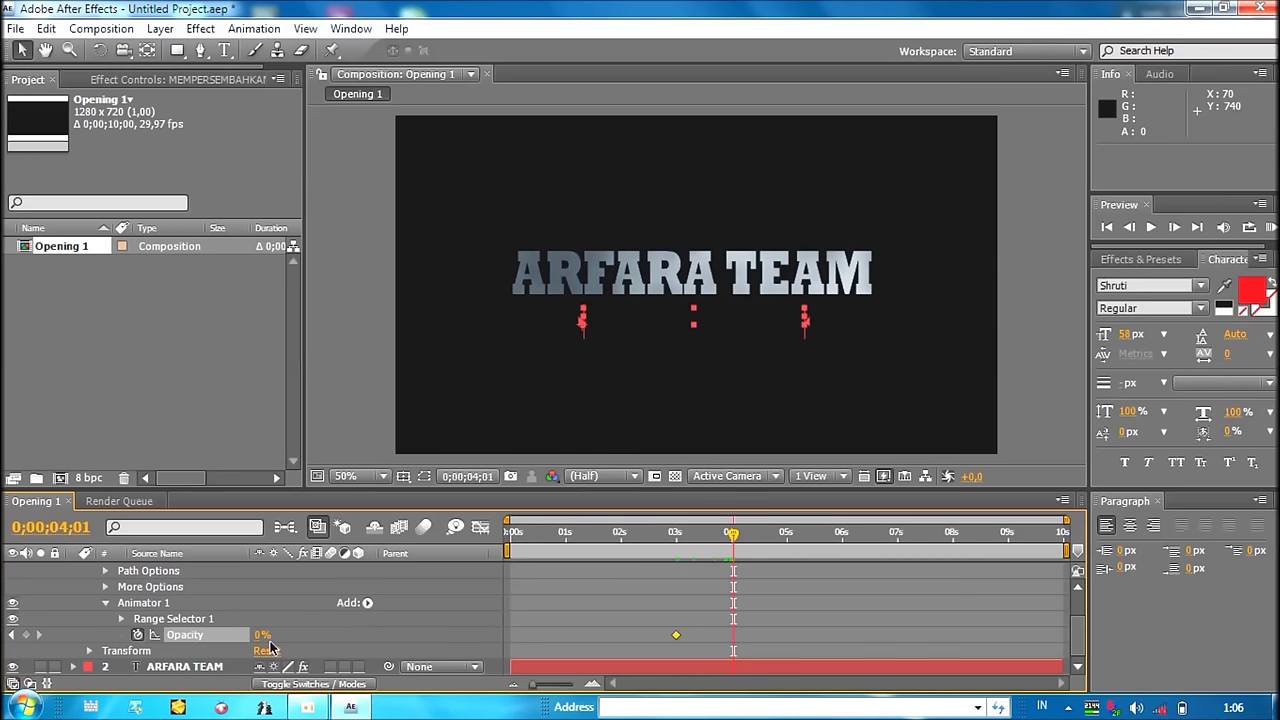
pyautogui.moveTo(262, 635); pyautogui.dragTo(463, 636)
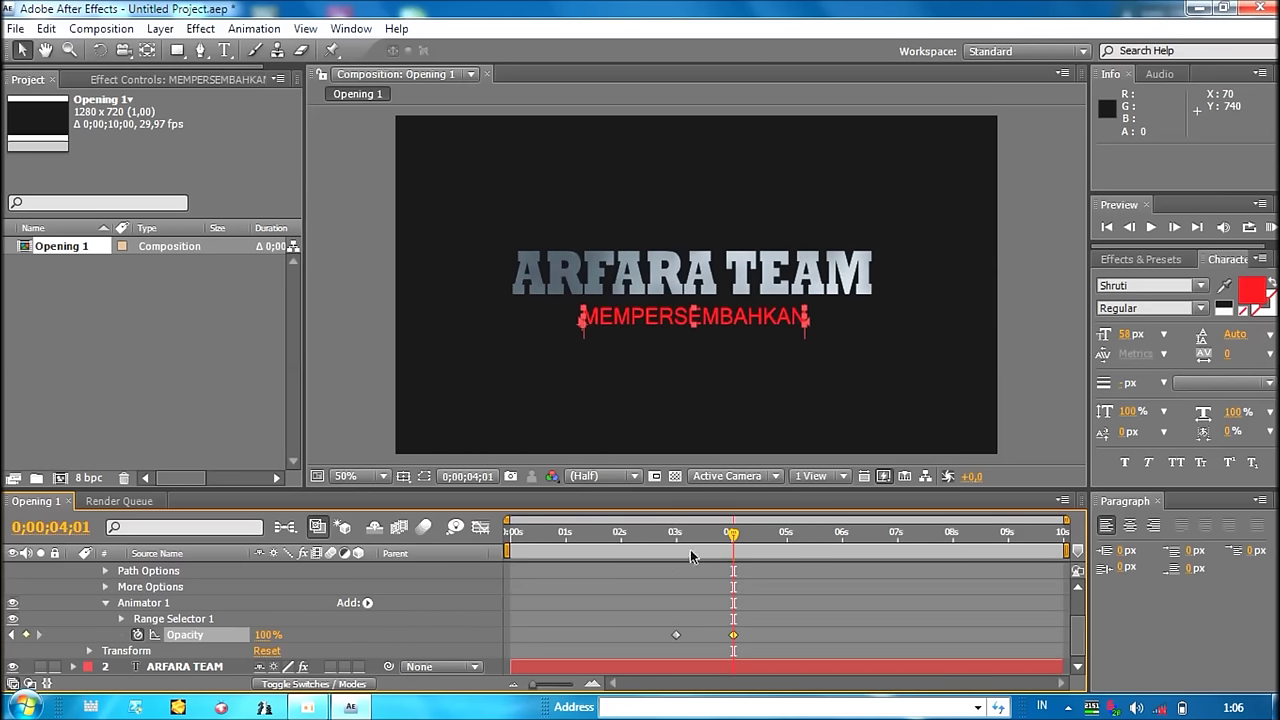
pyautogui.moveTo(733, 538)
pyautogui.mouseDown()
pyautogui.moveTo(600, 543)
pyautogui.moveTo(715, 549)
pyautogui.moveTo(681, 549)
pyautogui.mouseUp()
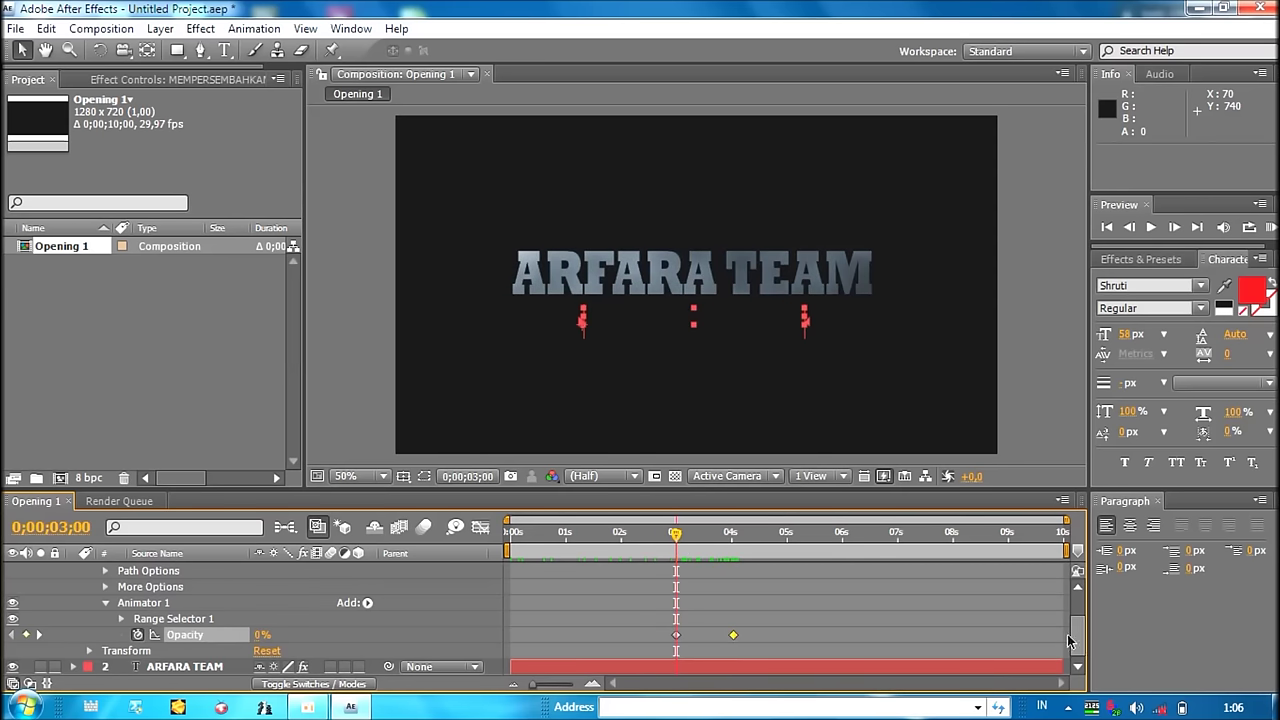
pyautogui.scroll(3, 1067, 640)
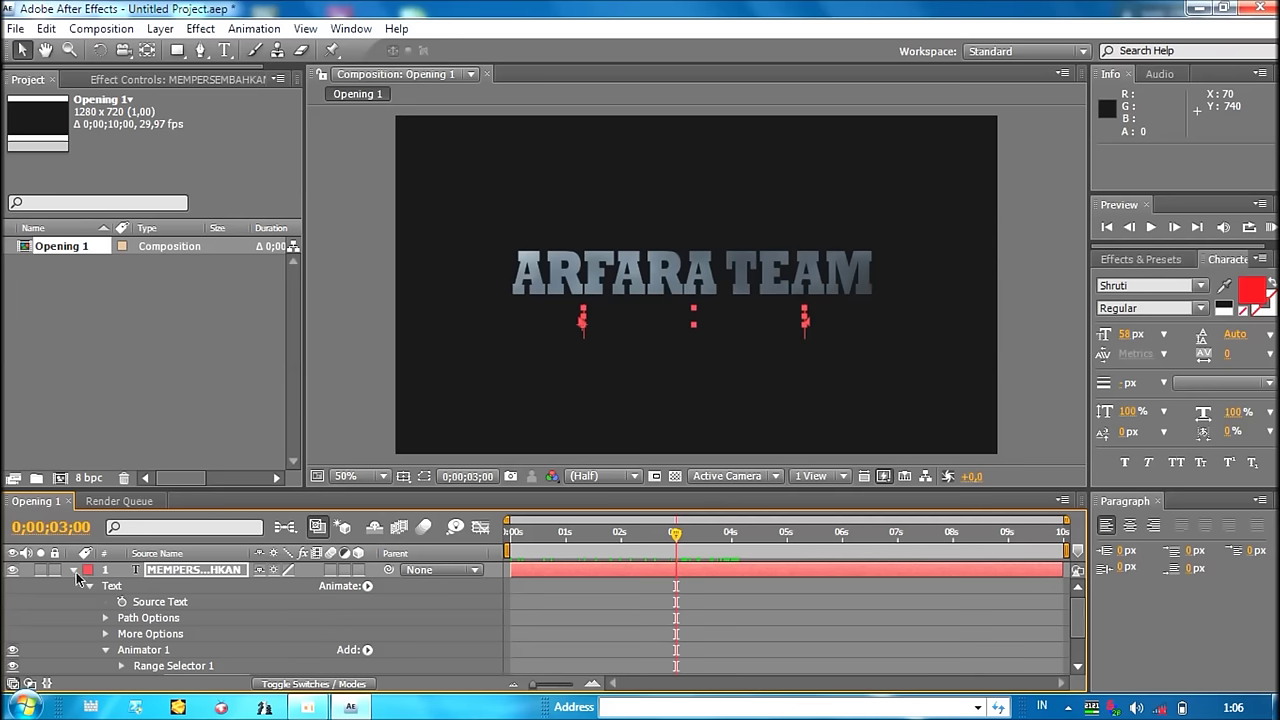
# Apply the Lightning Bend preset to the MEMPERSEMBAHKAN text layer
pyautogui.click(74, 570)
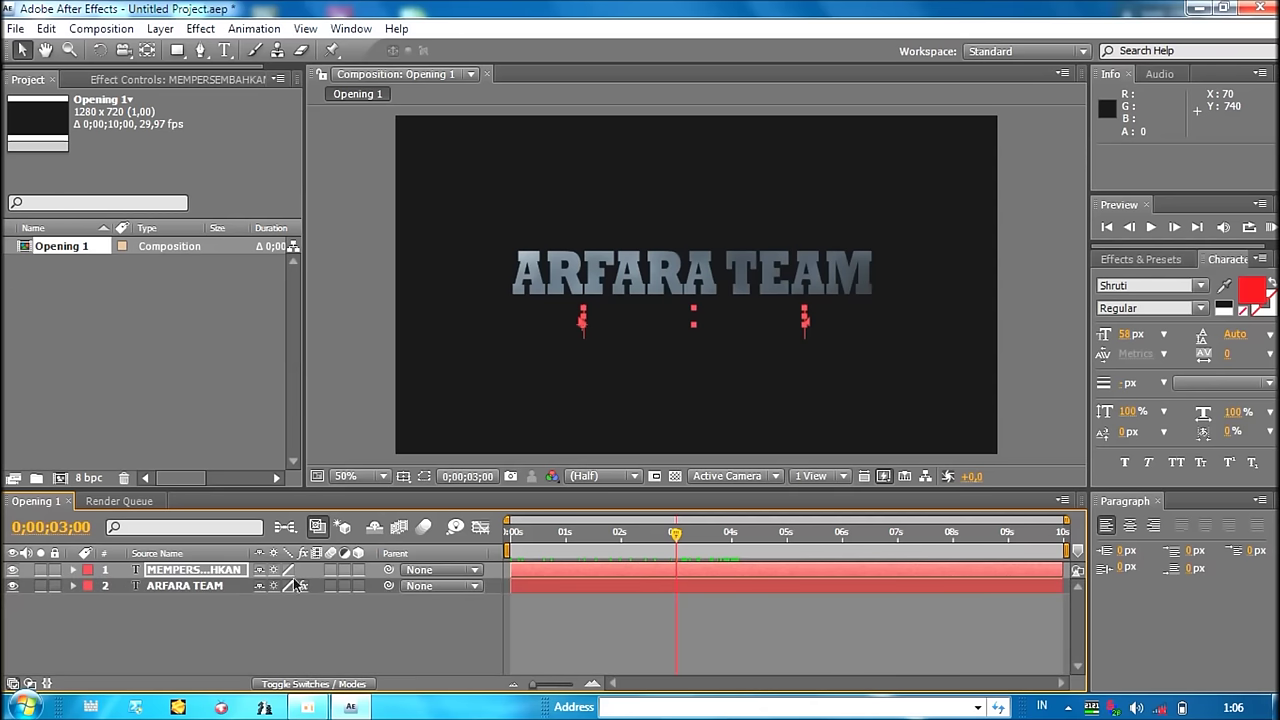
pyautogui.click(217, 572)
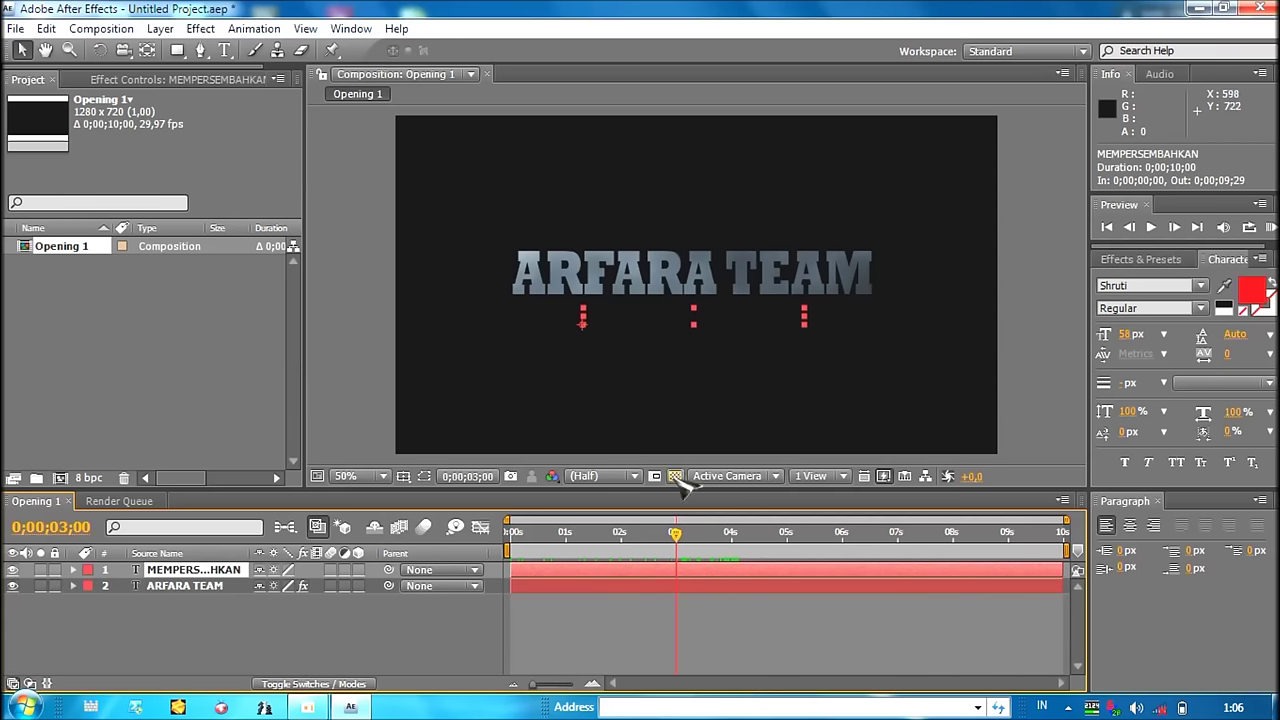
pyautogui.moveTo(677, 537); pyautogui.dragTo(732, 540)
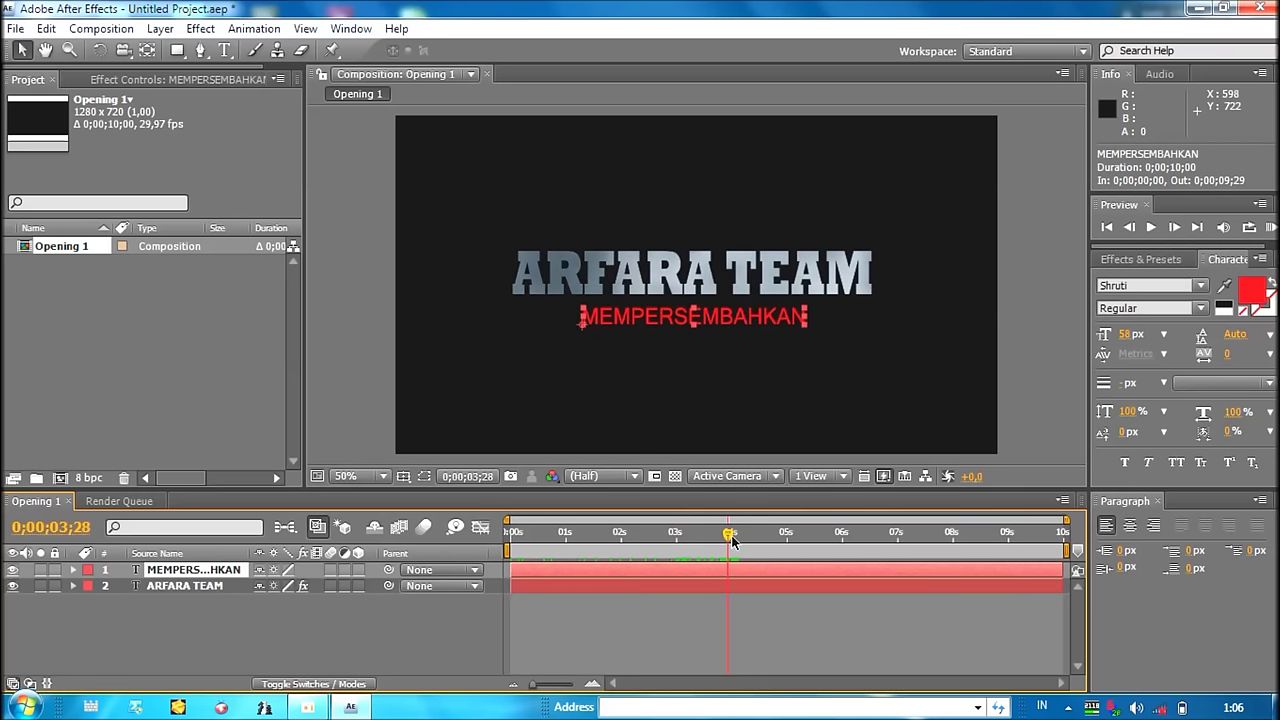
pyautogui.click(1145, 261)
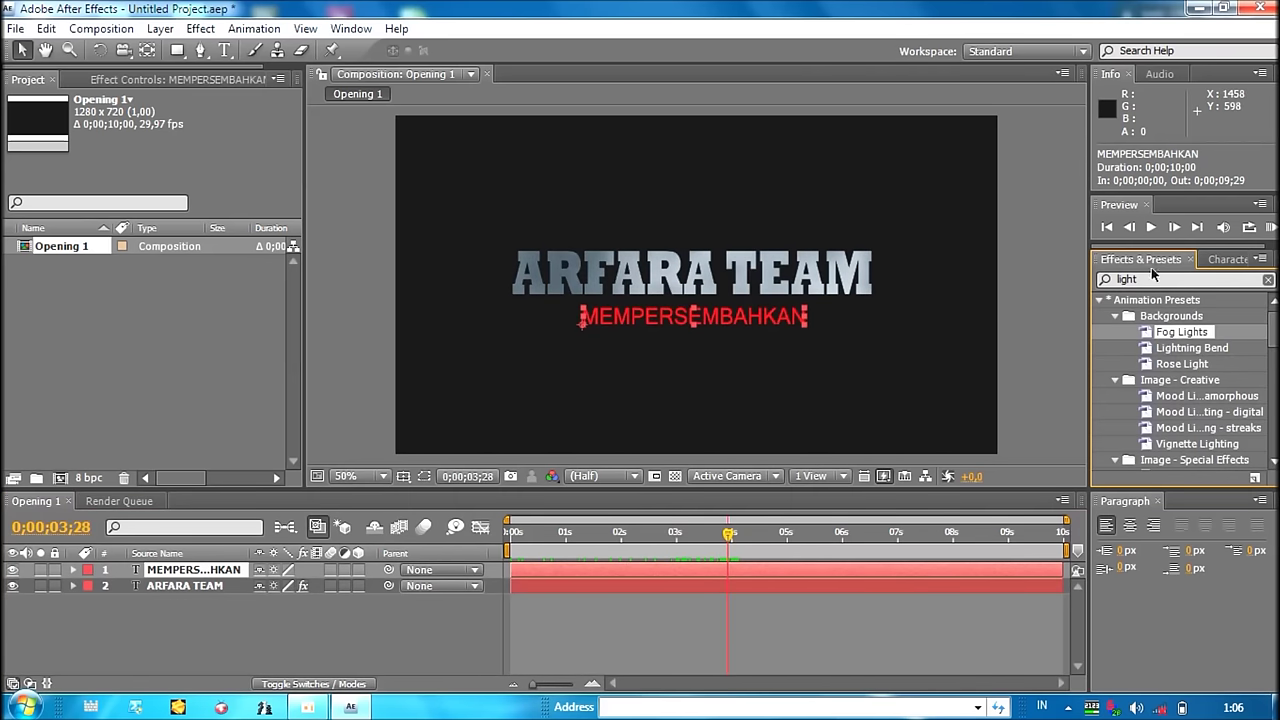
pyautogui.click(1175, 350)
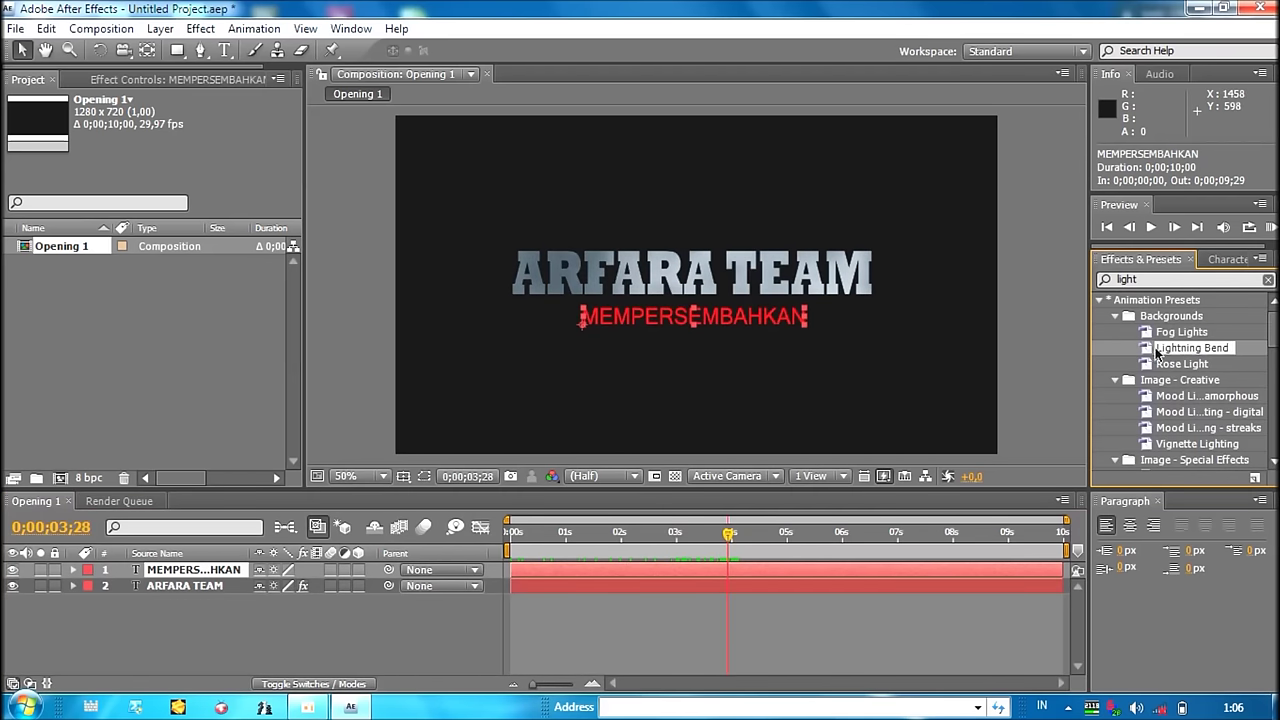
pyautogui.moveTo(1197, 352); pyautogui.dragTo(787, 321)
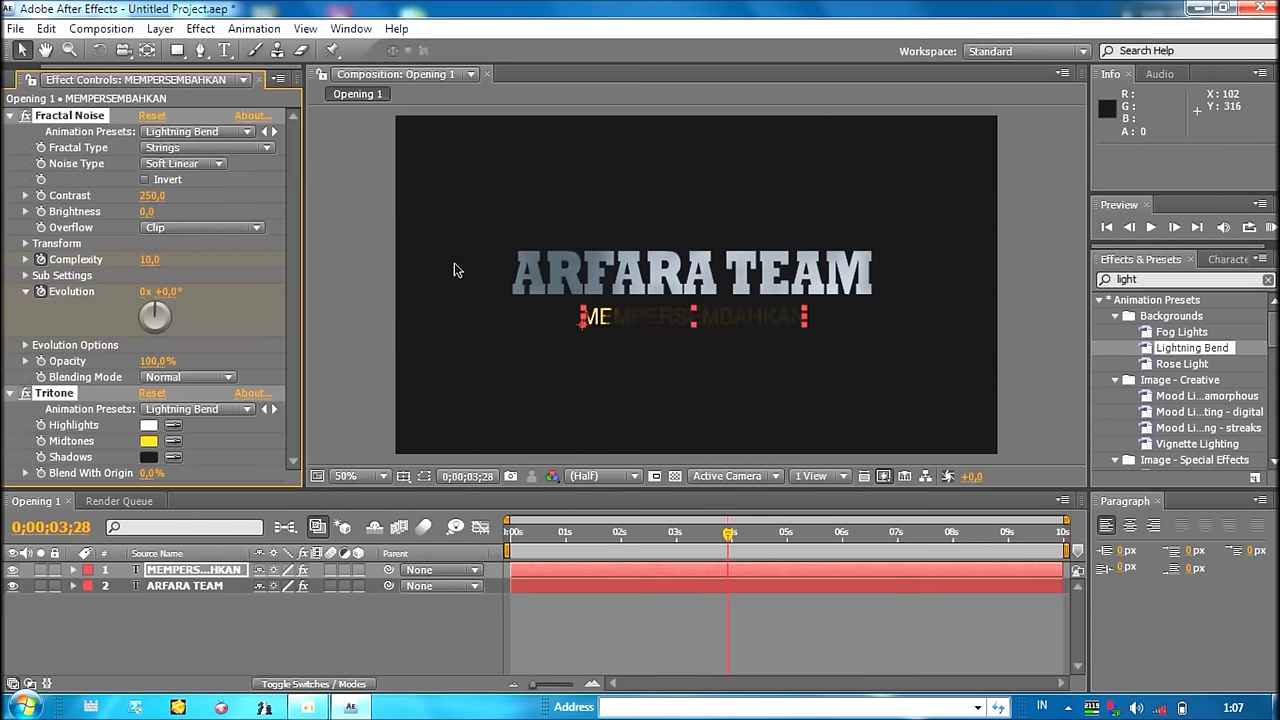
# Switch the Fractal Noise animation preset to Smoke Rising and scrub to preview the smoke
pyautogui.click(246, 134)
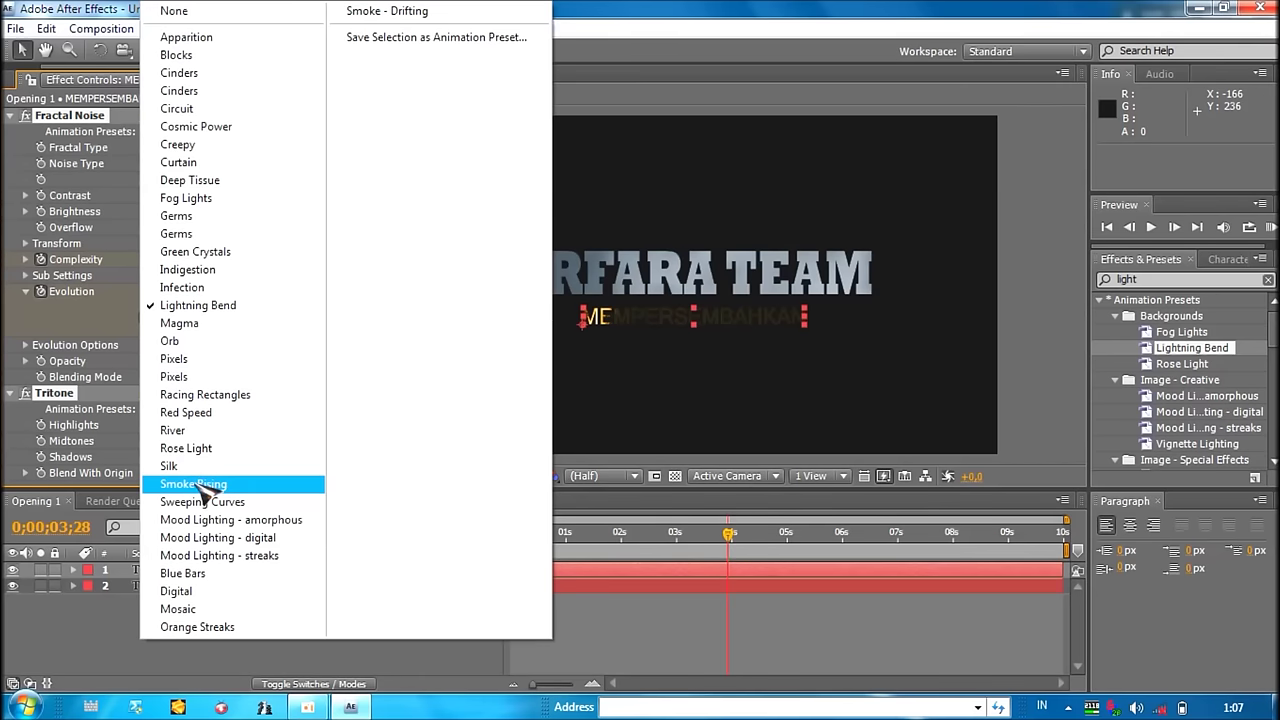
pyautogui.click(205, 484)
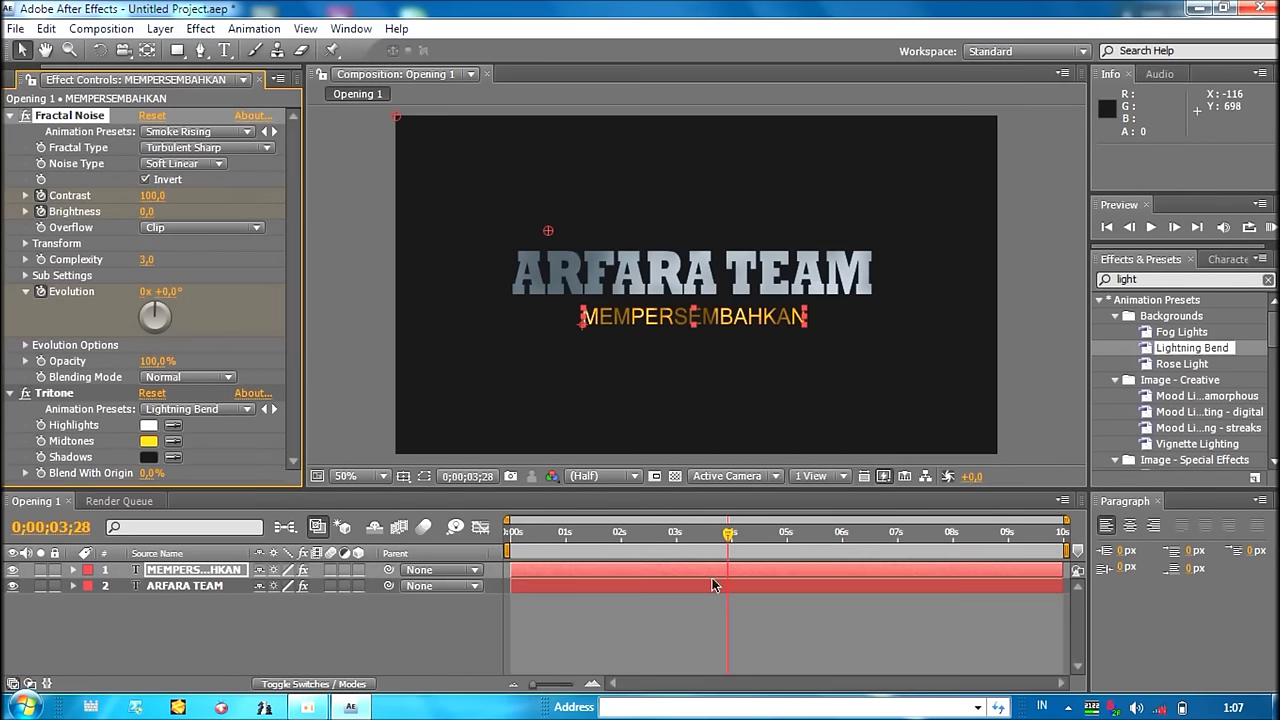
pyautogui.moveTo(731, 538); pyautogui.dragTo(509, 538)
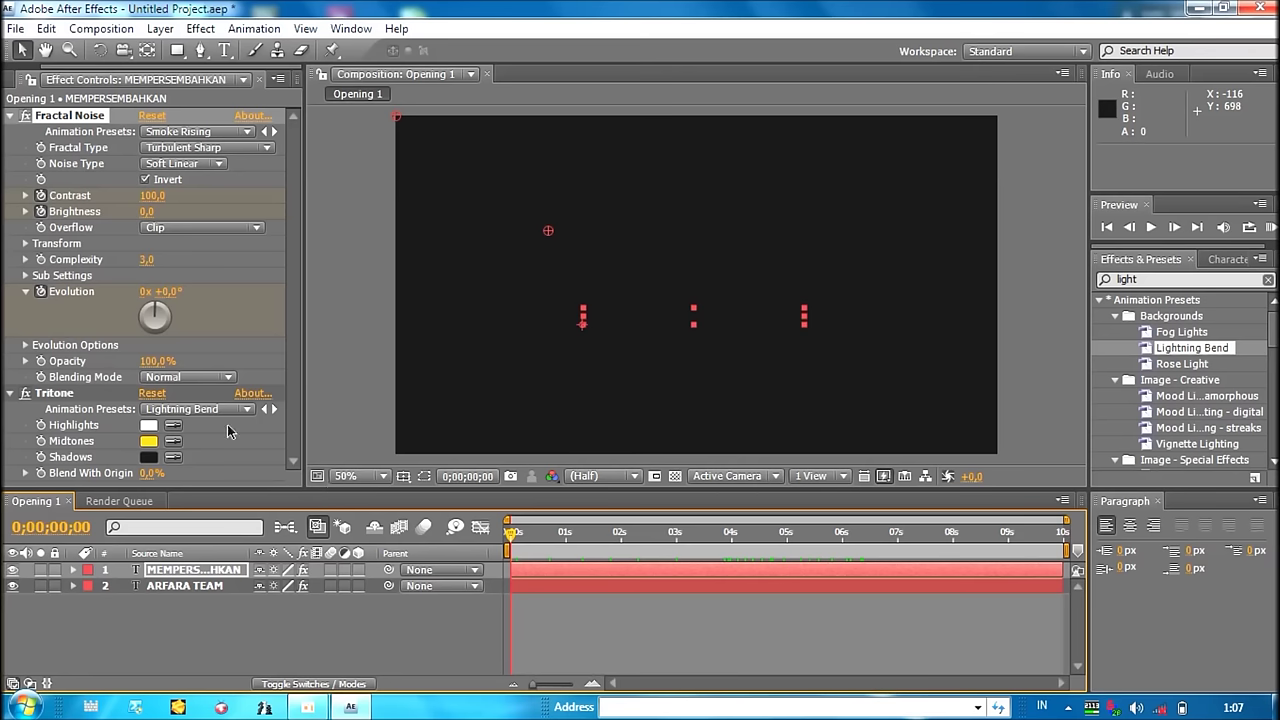
pyautogui.click(31, 79)
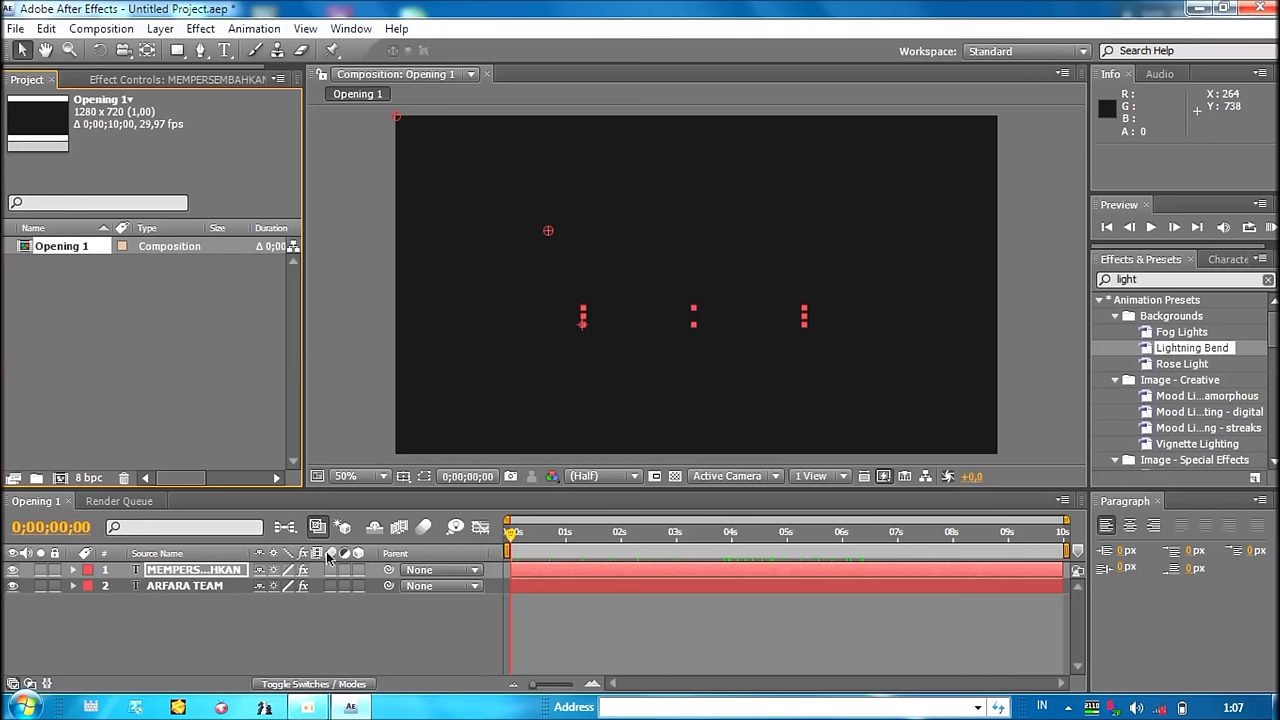
pyautogui.click(24, 707)
# Browse to the Data (D:) drive and unlock the hidden folder with the lockbox password
pyautogui.click(303, 290)
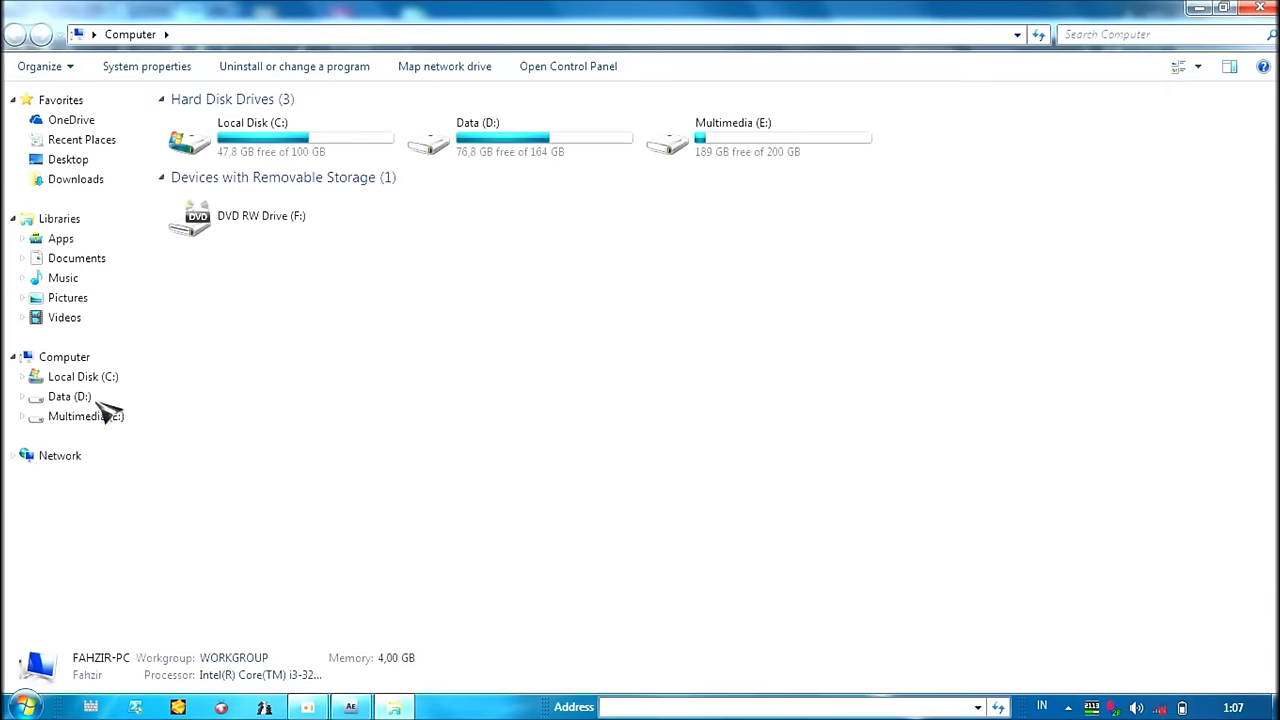
pyautogui.click(99, 401)
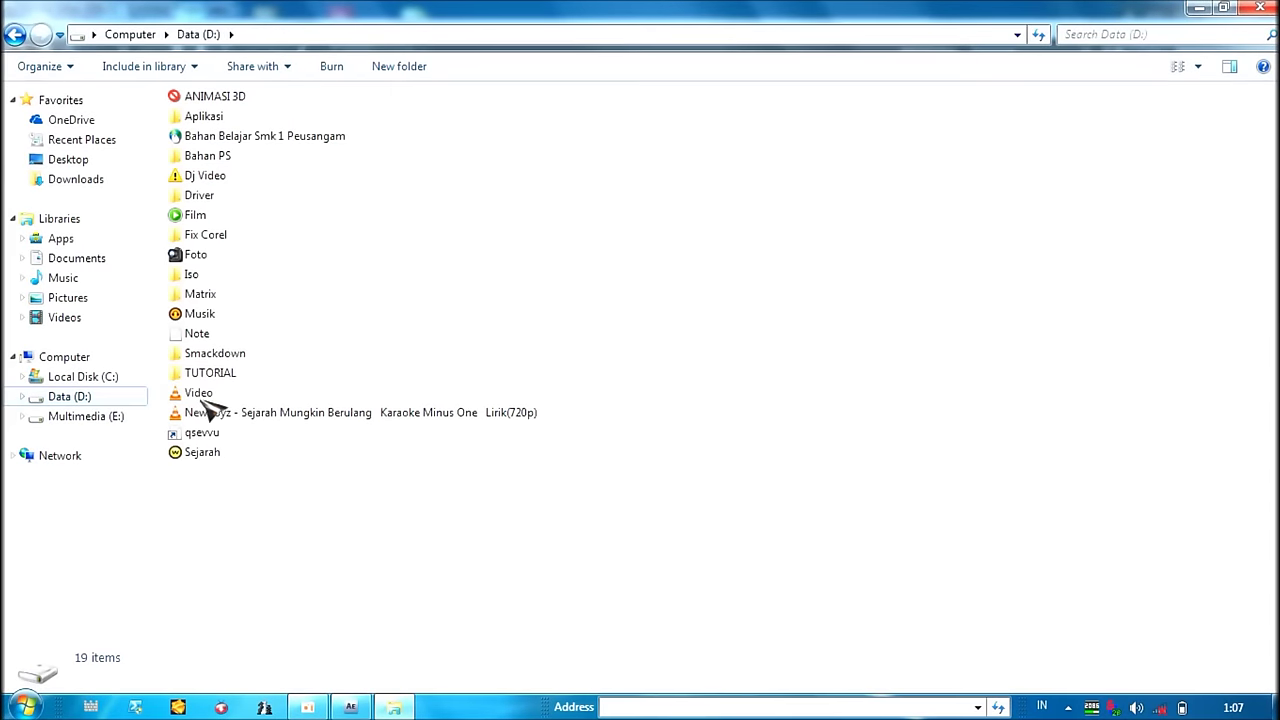
pyautogui.click(205, 314)
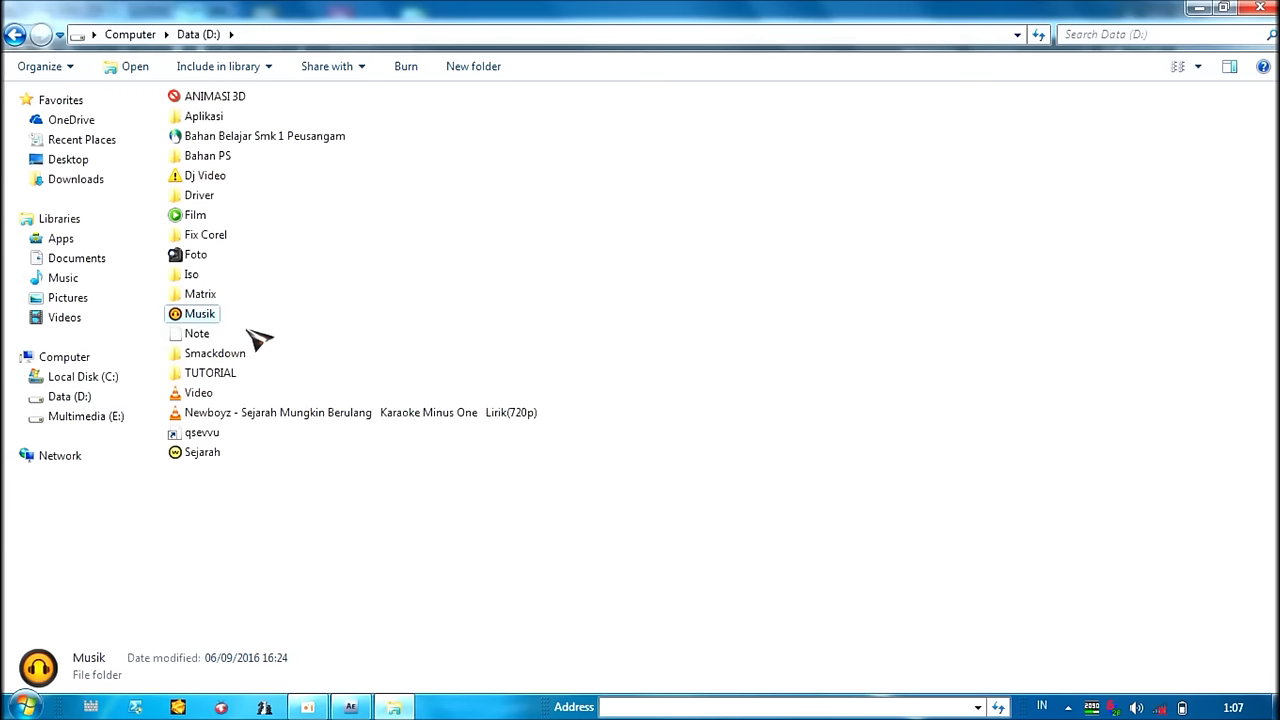
pyautogui.press('Return')
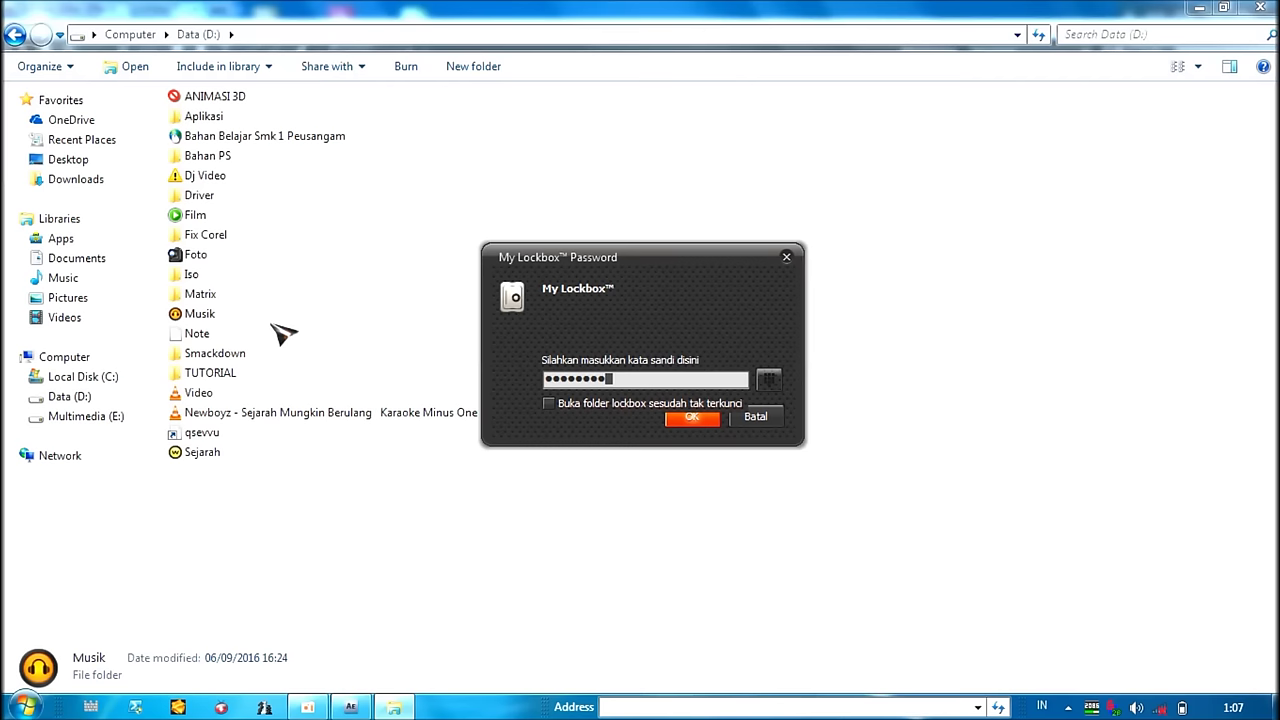
pyautogui.press('Return')
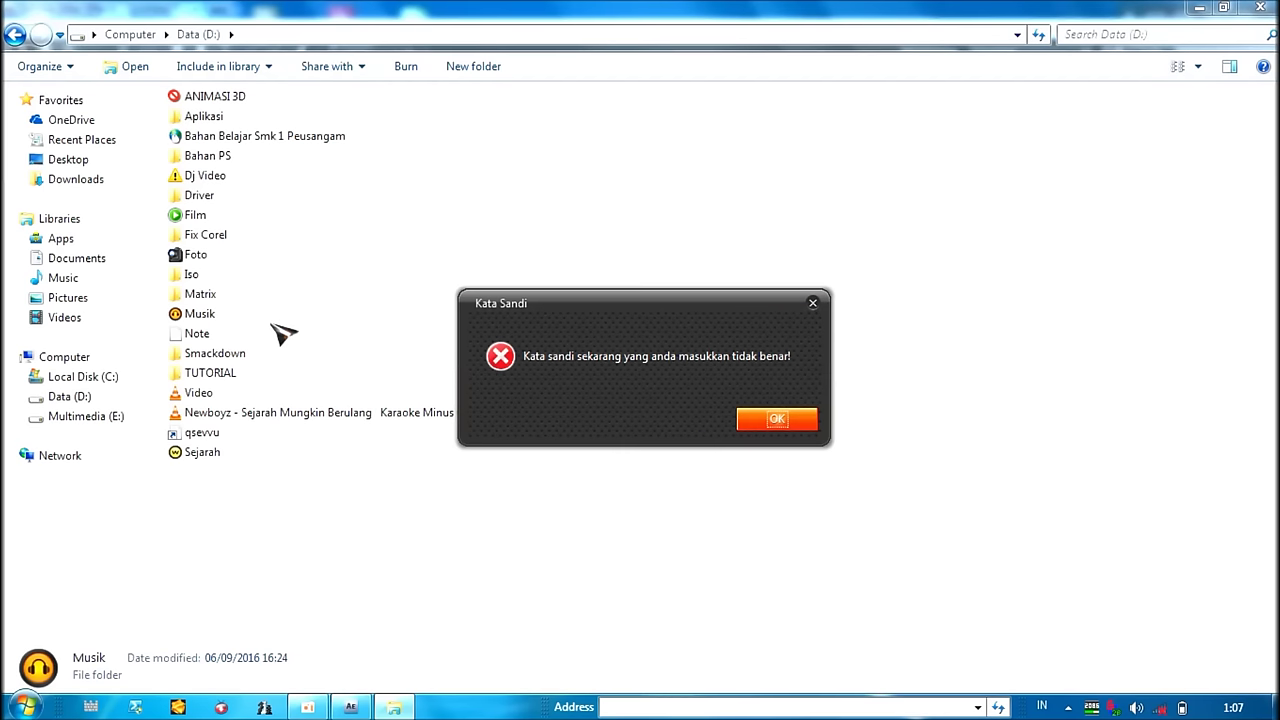
pyautogui.press('Return')
pyautogui.press('Return')
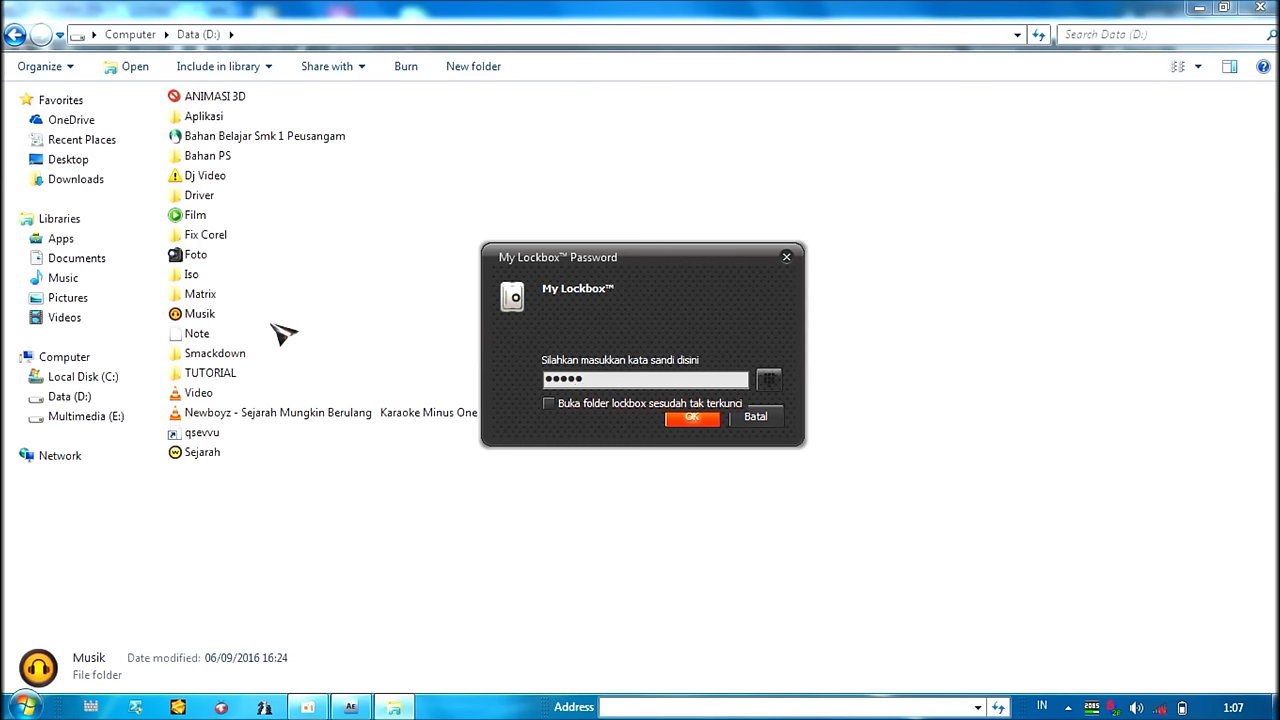
pyautogui.press('Return')
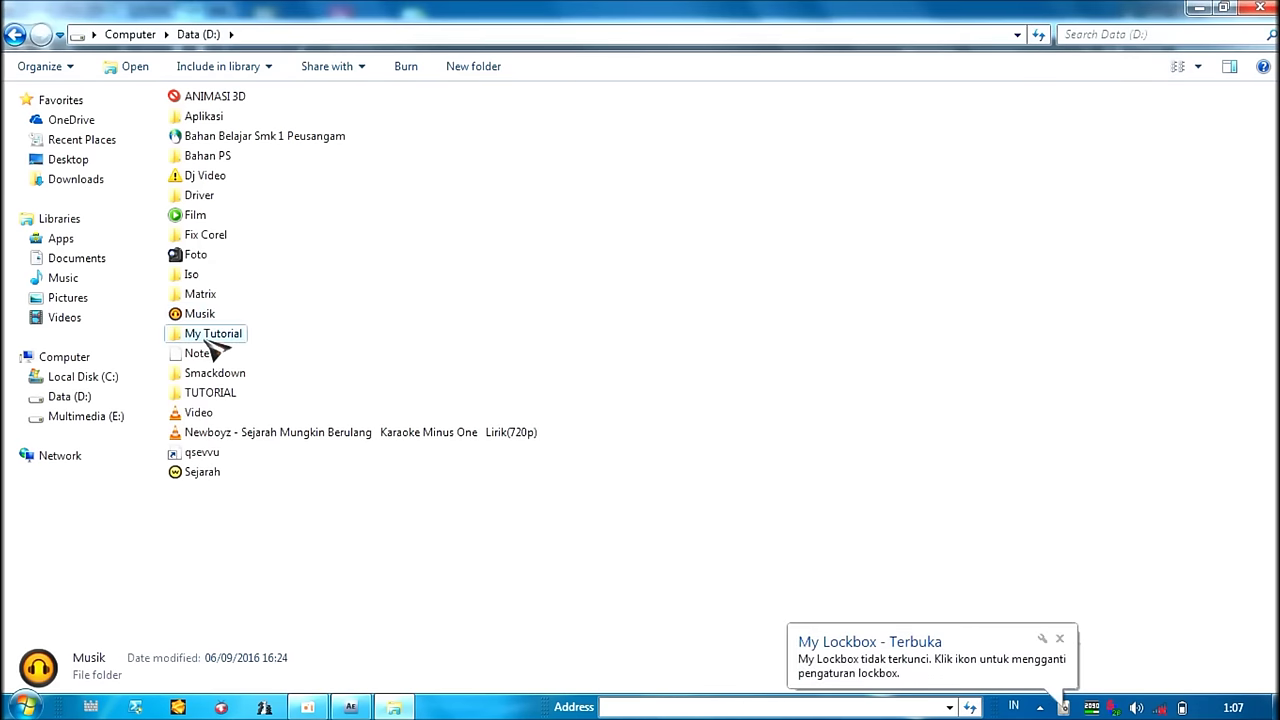
# Drag Mon film.mp3 from My Tutorial > Template into the project and the Opening 1 composition
pyautogui.doubleClick(225, 333)
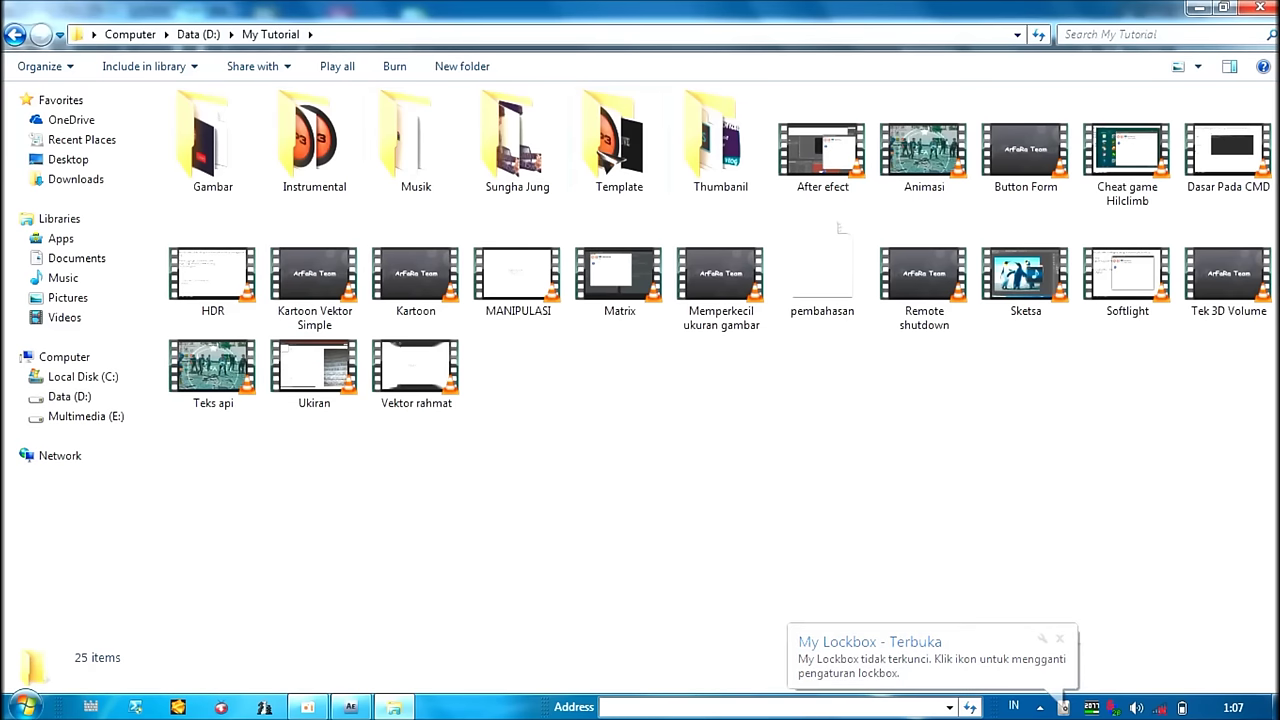
pyautogui.doubleClick(600, 155)
pyautogui.moveTo(232, 170); pyautogui.dragTo(352, 700)
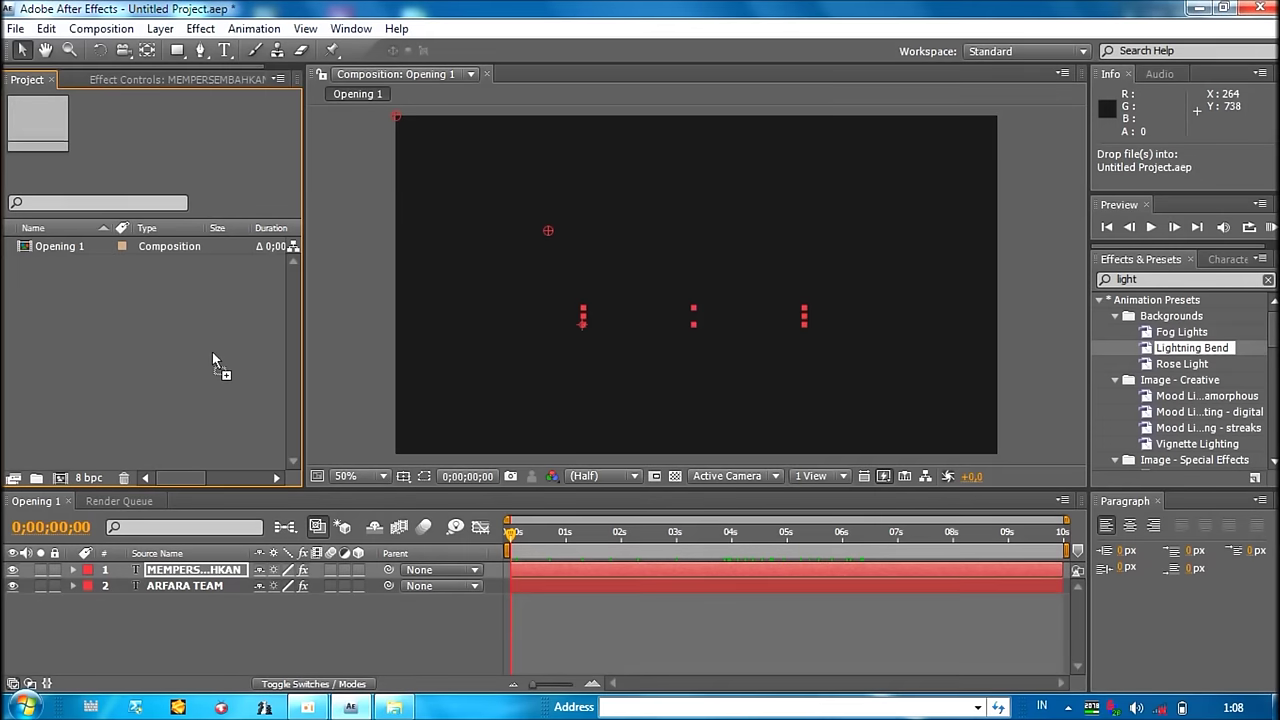
pyautogui.moveTo(352, 700); pyautogui.dragTo(212, 352)
pyautogui.moveTo(160, 251); pyautogui.dragTo(123, 570)
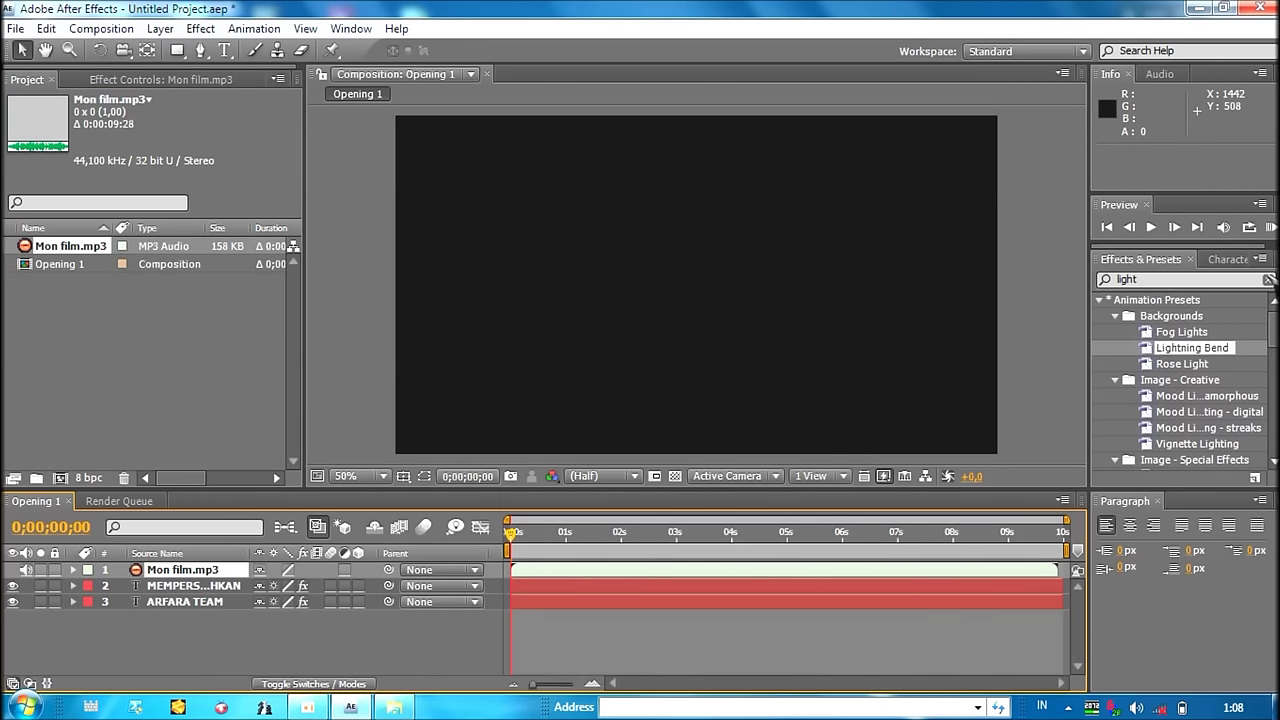
# Start a RAM Preview of the Opening 1 composition with its music track
pyautogui.click(1270, 227)
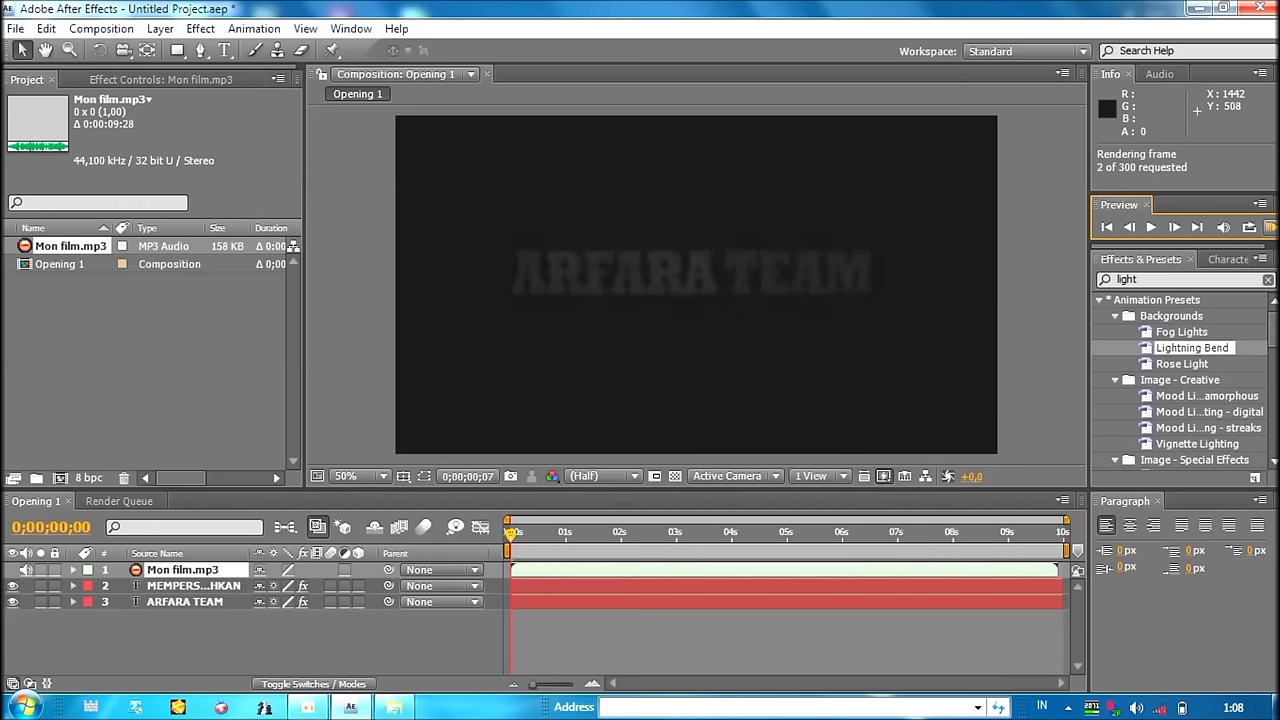